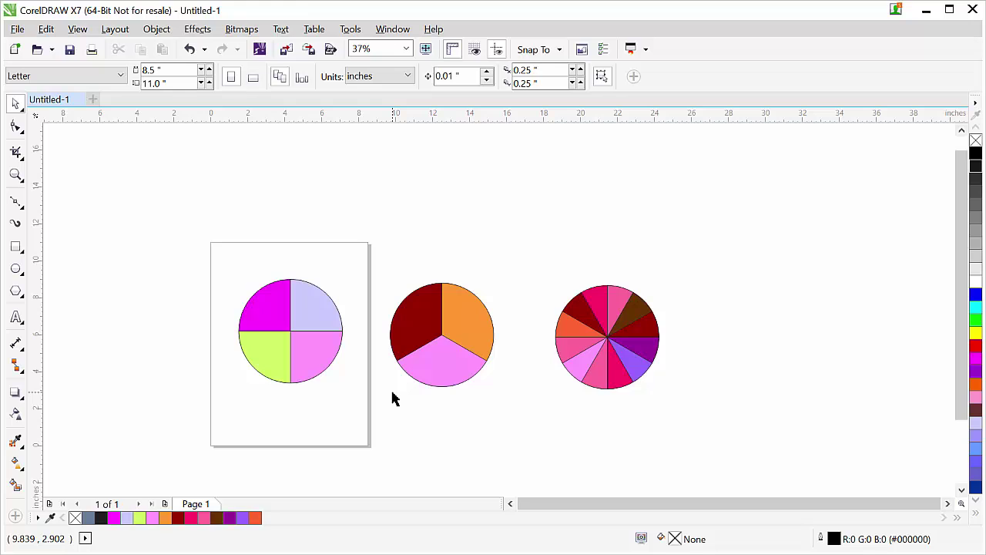
- Pan and scroll the view across the example pie circles
key("h")
left_click_drag(365, 340, 381, 345)
left_click_drag(357, 273, 363, 298)
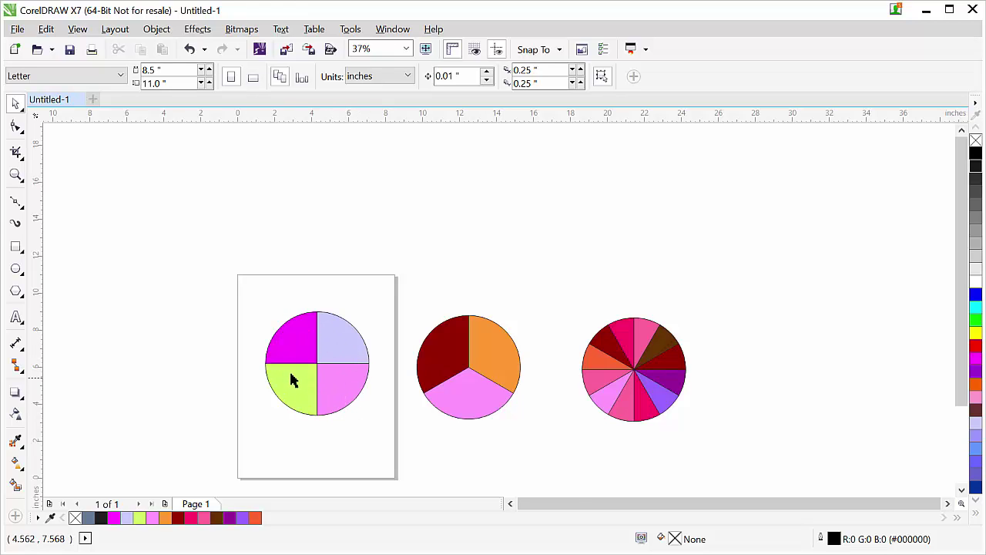
scroll(365, 396, "up", 2)
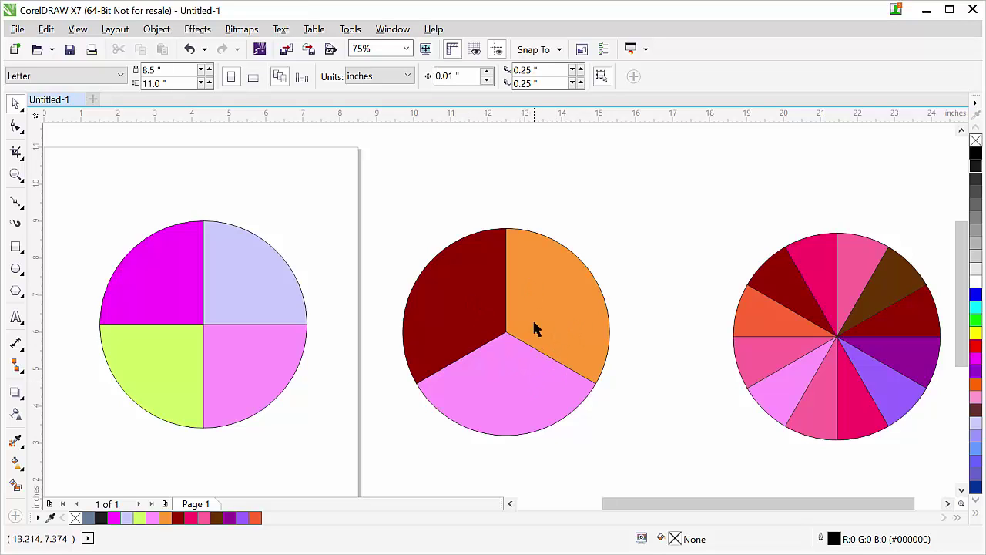
scroll(572, 389, "right", 3)
scroll(573, 389, "down", 1)
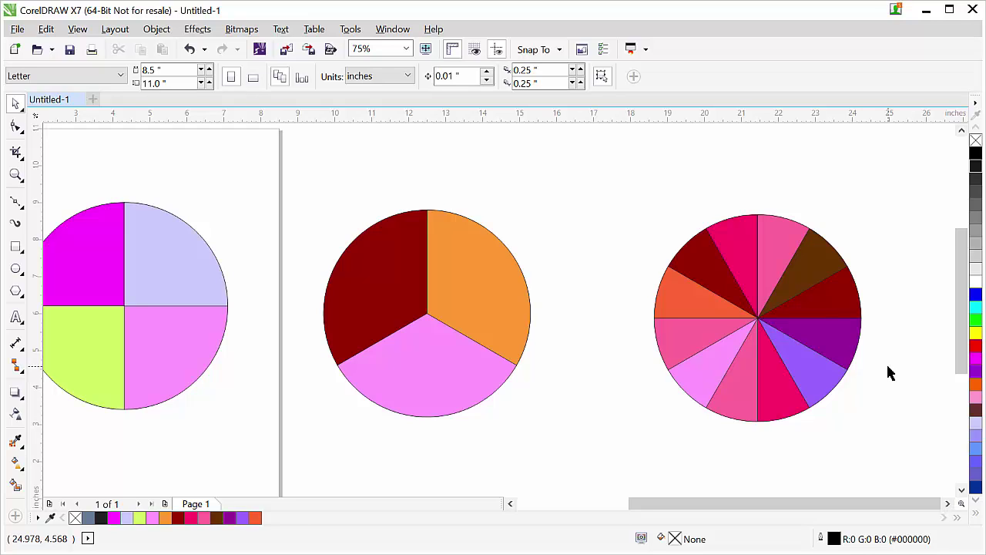
scroll(886, 370, "down", 1)
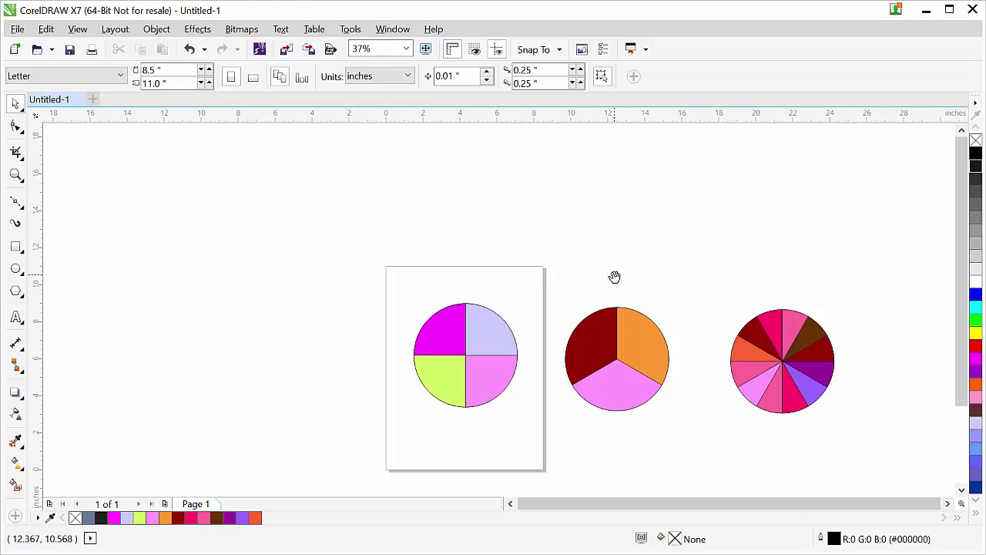
scroll(615, 276, "up", 3)
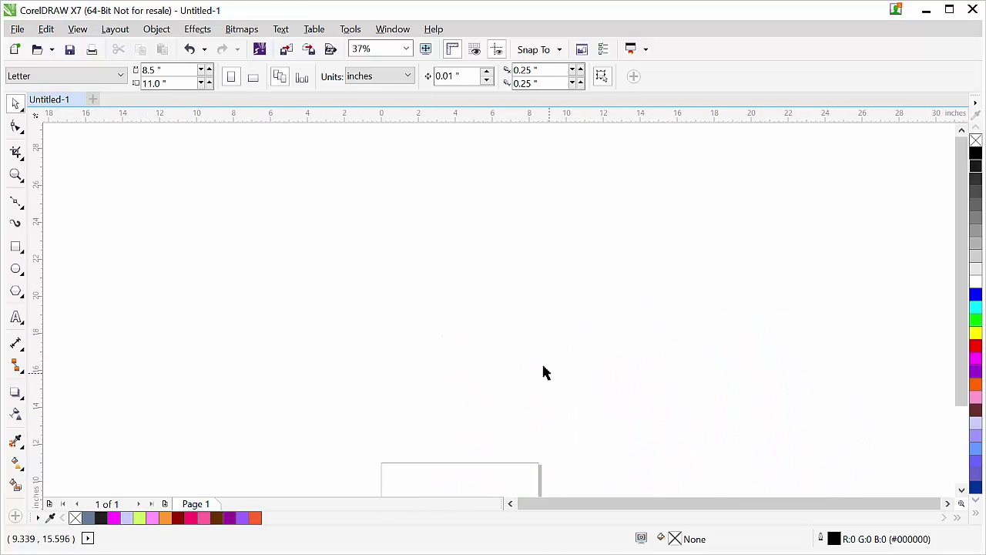
- Draw a trial circle with the Ellipse tool, move it, then delete it
left_click(15, 272)
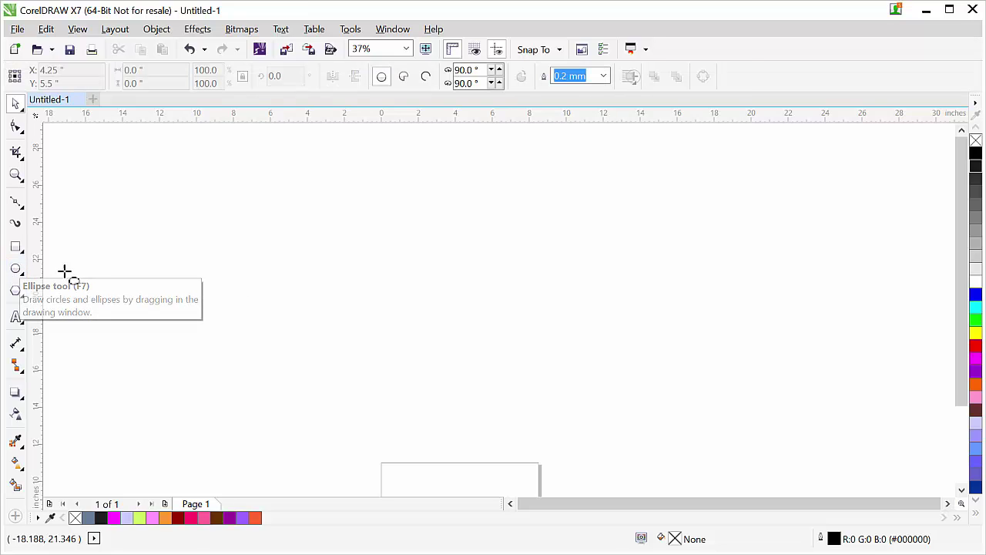
left_click_drag(409, 291, 571, 451)
left_click_drag(490, 370, 442, 311)
left_click(17, 108)
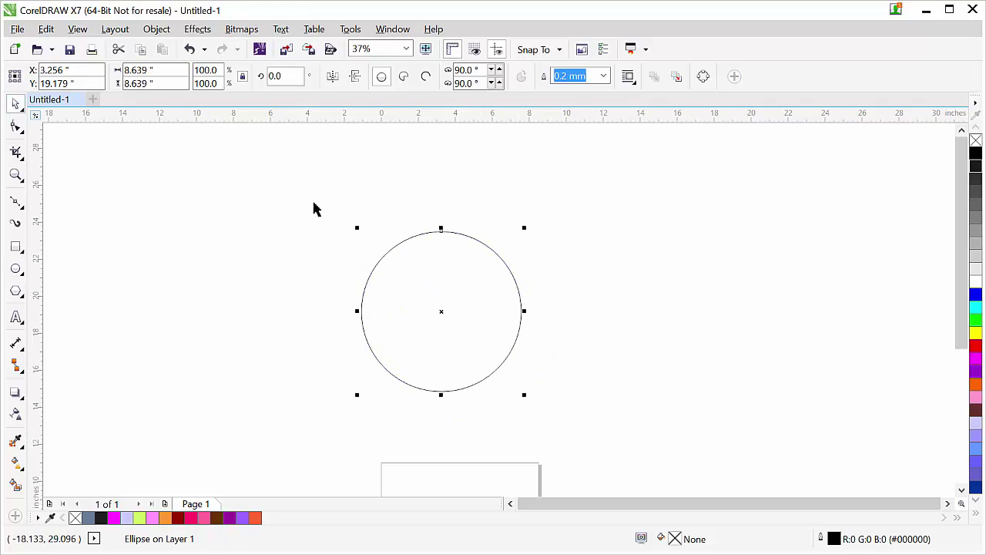
key("Delete")
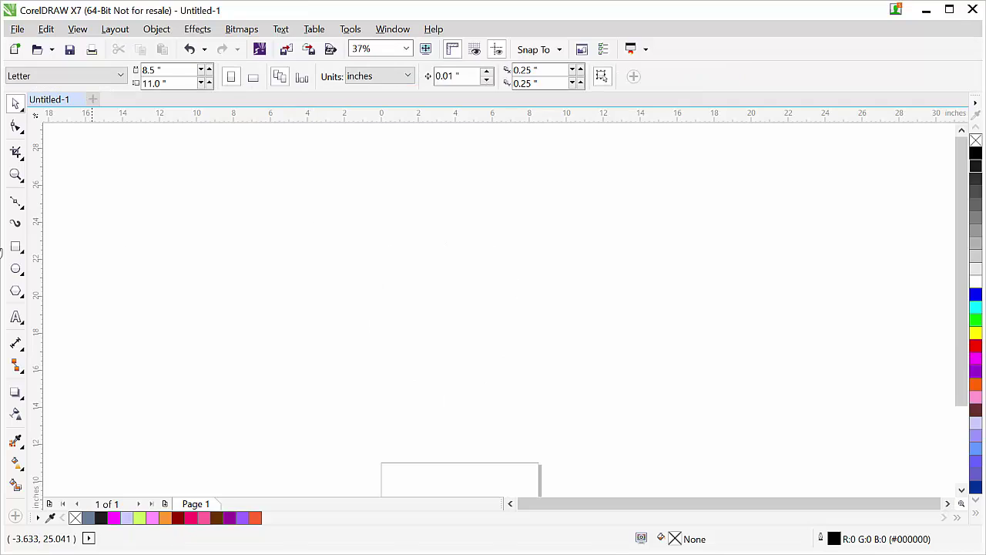
- Redraw a circle about 7.556 inches across above the page and position it
left_click(15, 269)
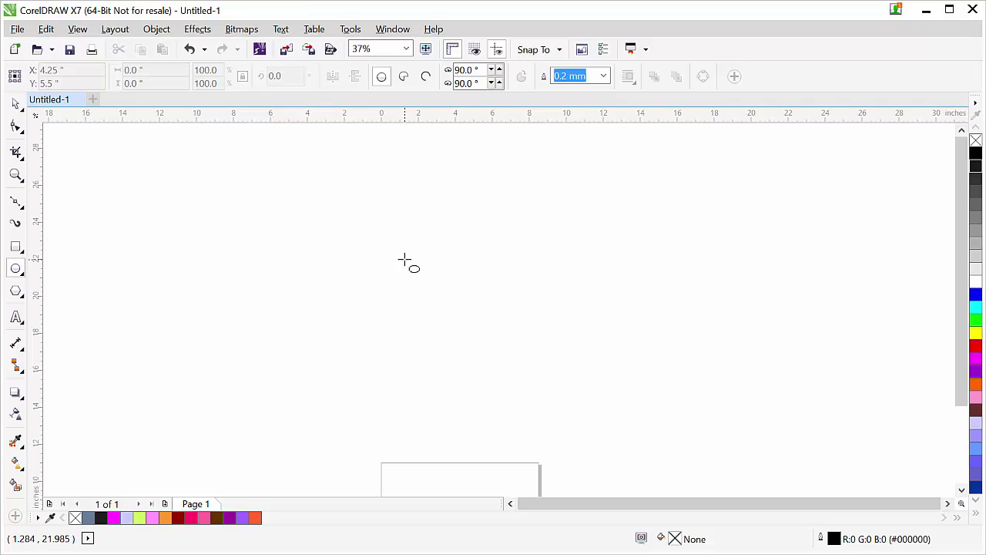
left_click_drag(404, 260, 547, 401)
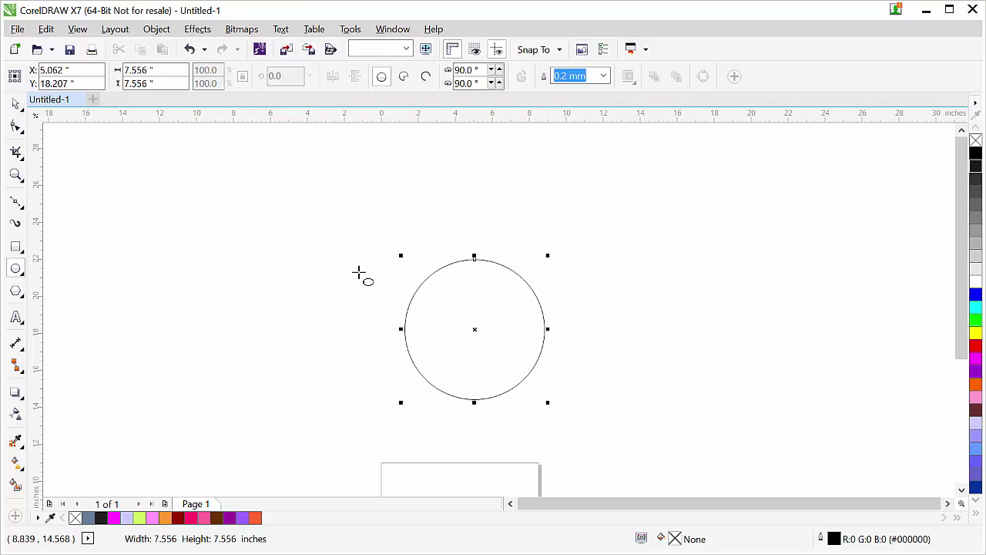
left_click(14, 104)
left_click_drag(478, 324, 420, 307)
left_click(507, 308)
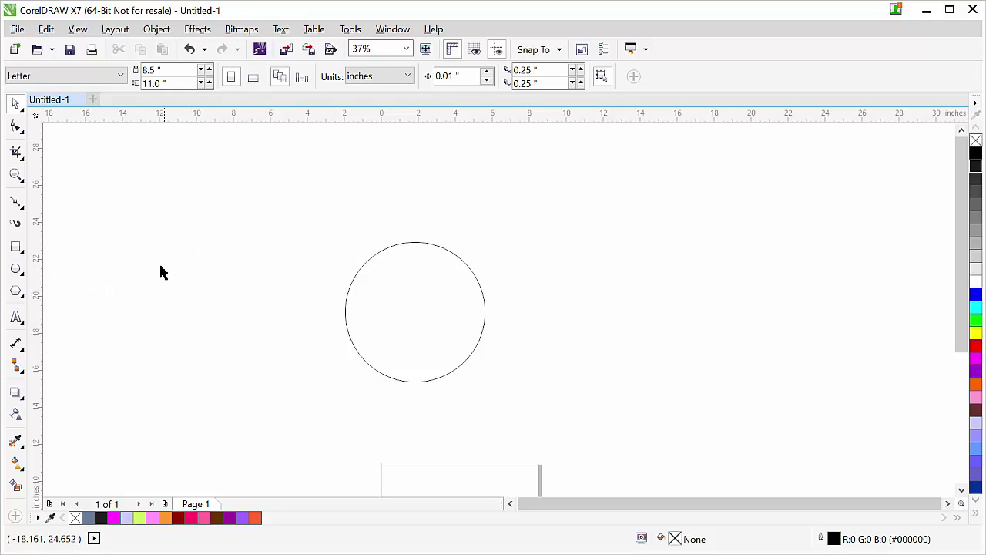
- Draw a 7.361-inch vertical line left of the circle with the 2-Point Line tool
left_click(16, 205)
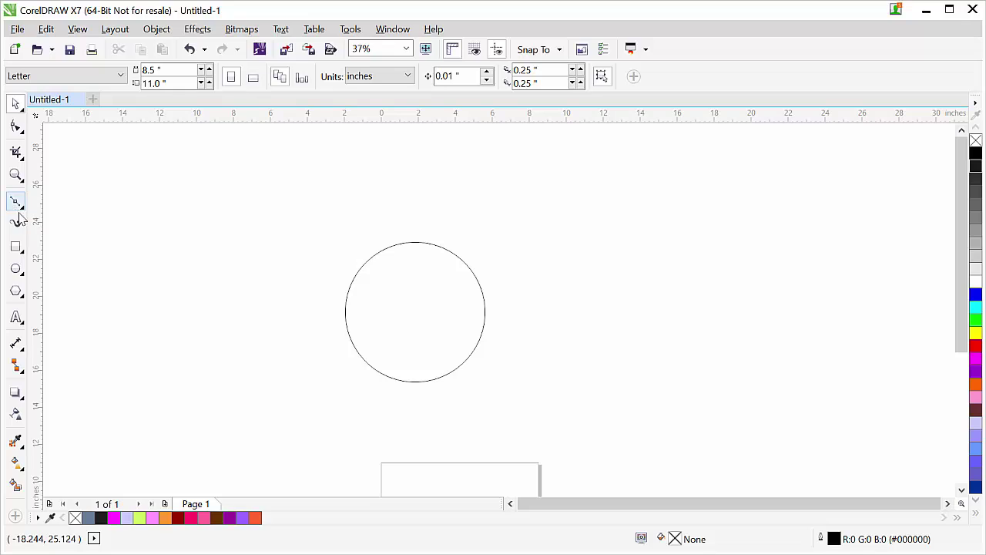
left_click(19, 206)
left_click(68, 219)
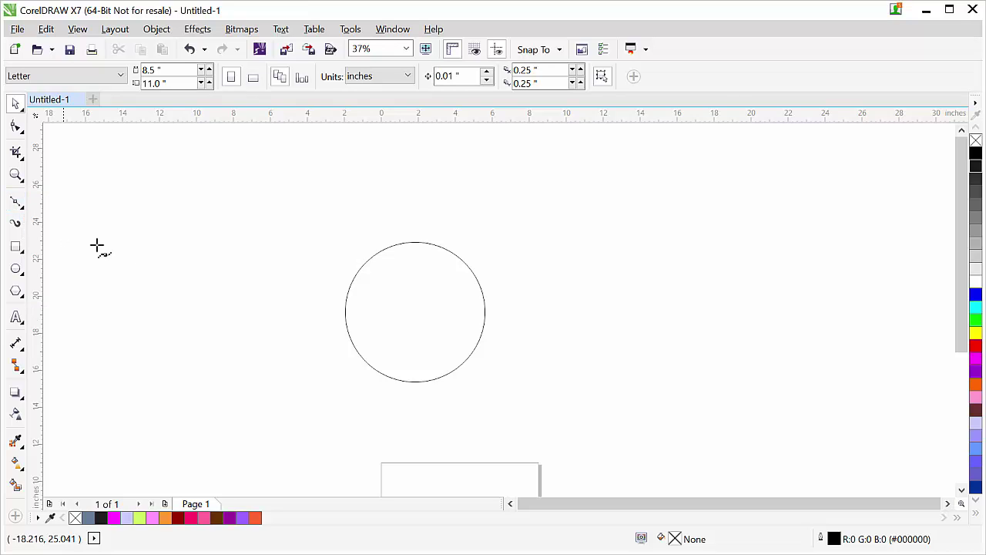
left_click(182, 309)
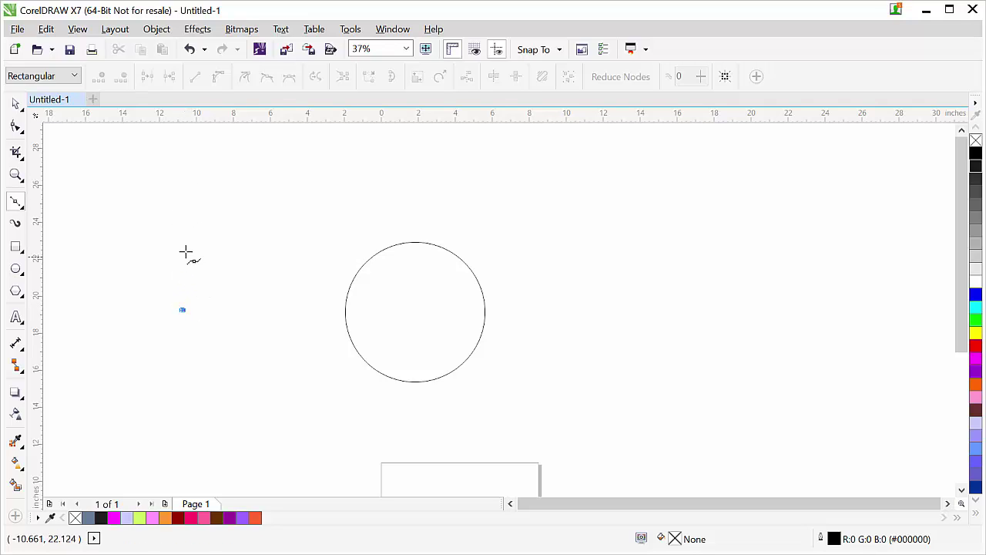
left_click(183, 170)
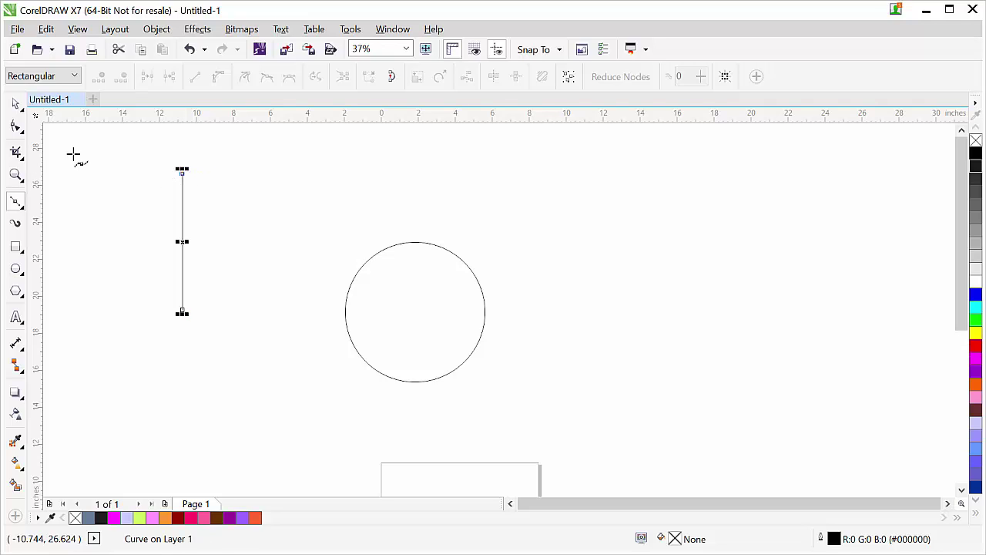
key("space")
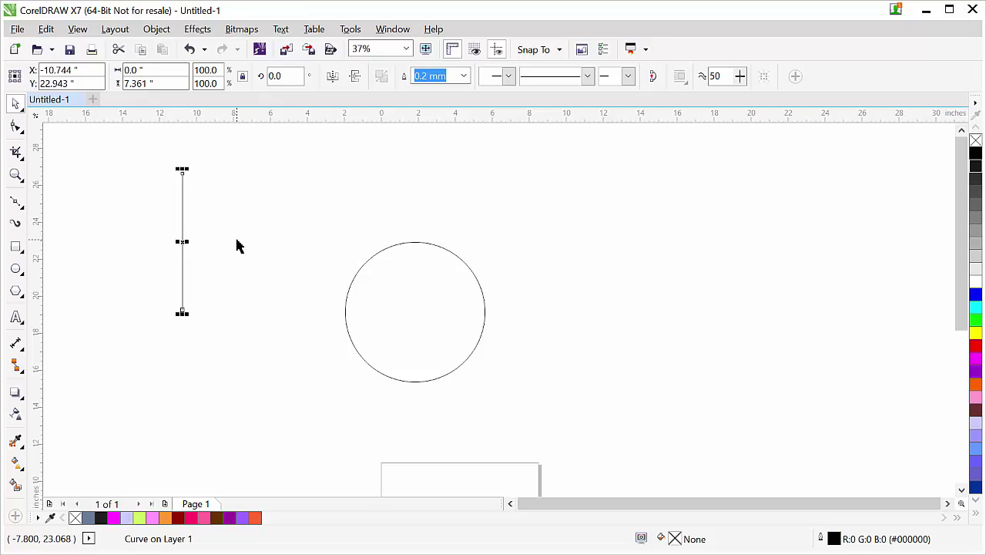
scroll(182, 202, "up", 2)
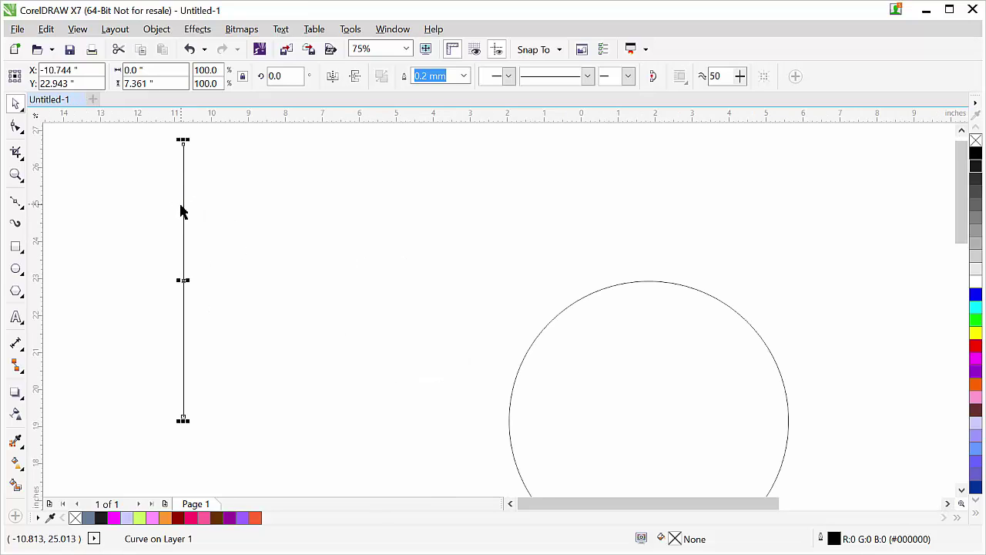
scroll(182, 212, "down", 2)
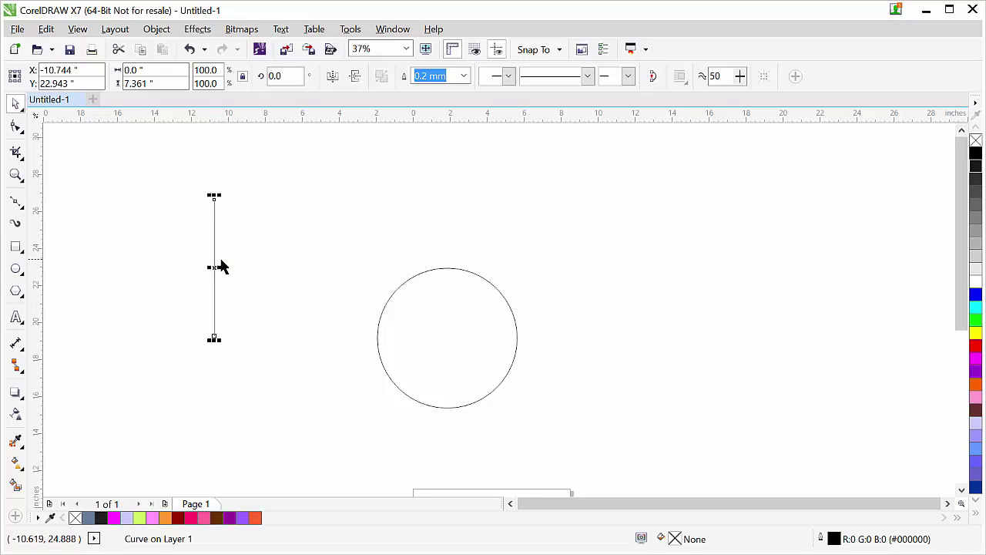
- Try rotating the line around its centre, undoing each rotation back to vertical
left_click(242, 236)
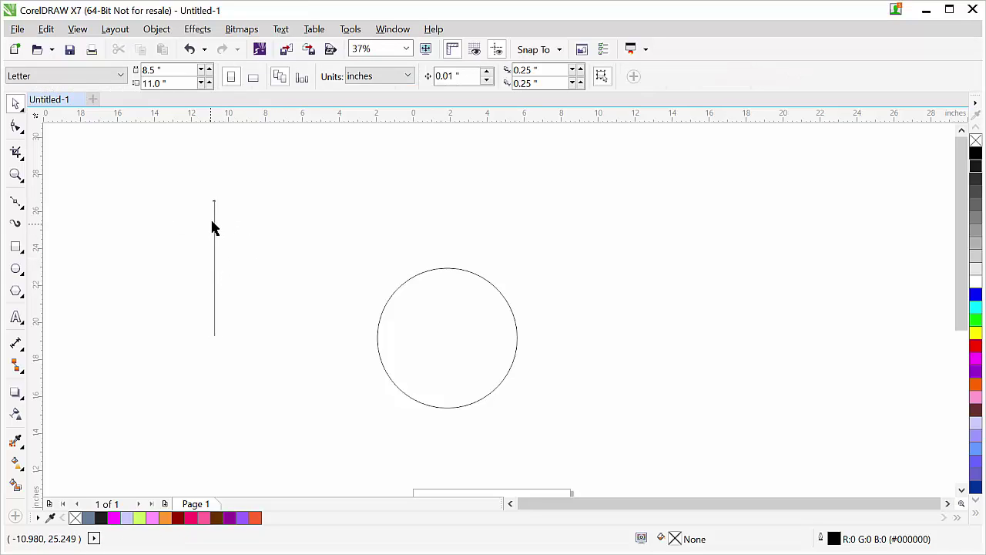
left_click(214, 229)
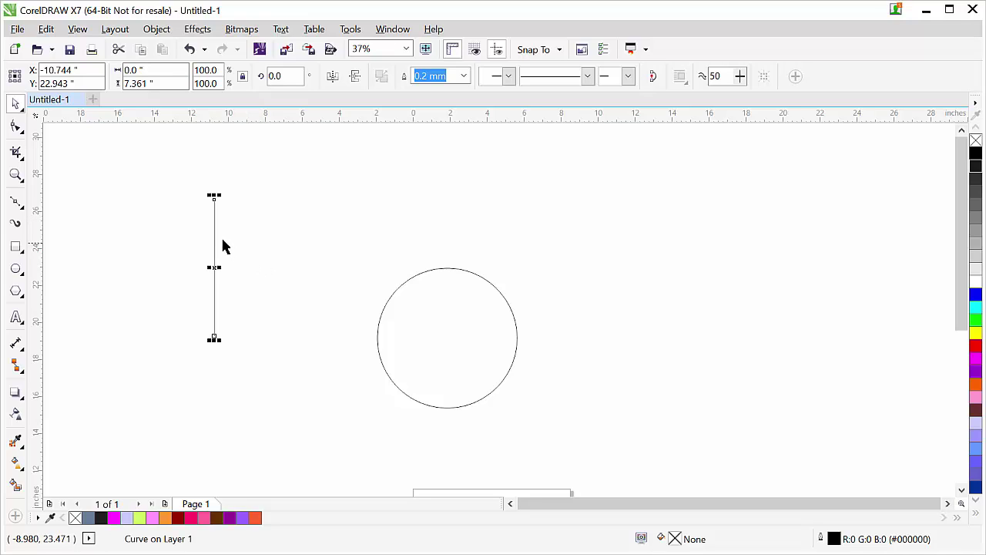
left_click(214, 236)
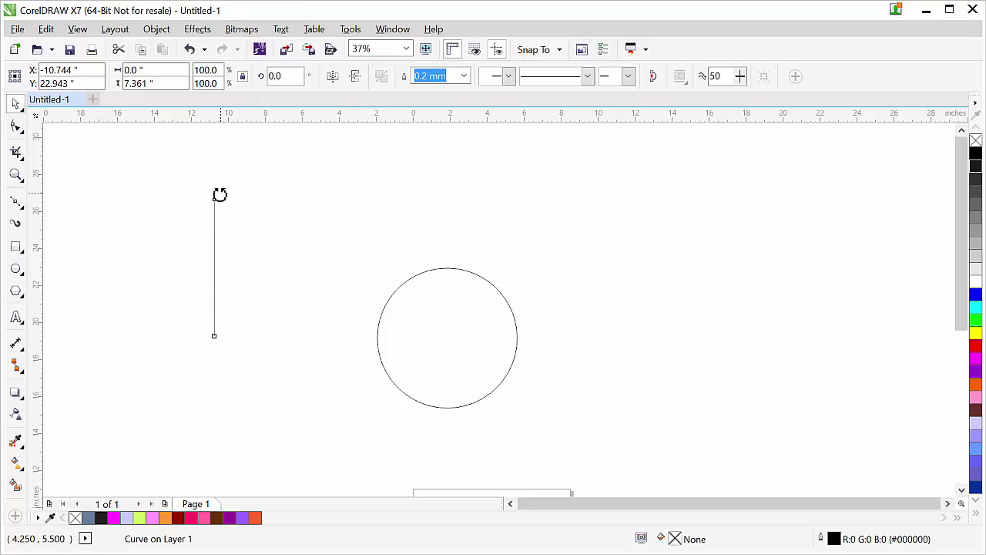
left_click_drag(221, 193, 206, 338)
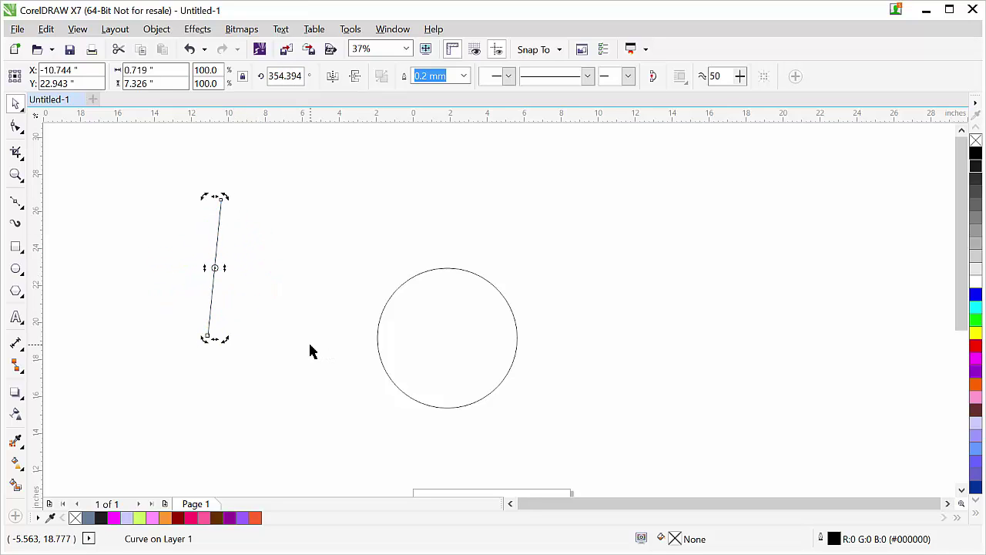
key("ctrl+z")
key("ctrl+z")
key("ctrl+z")
key("ctrl+z")
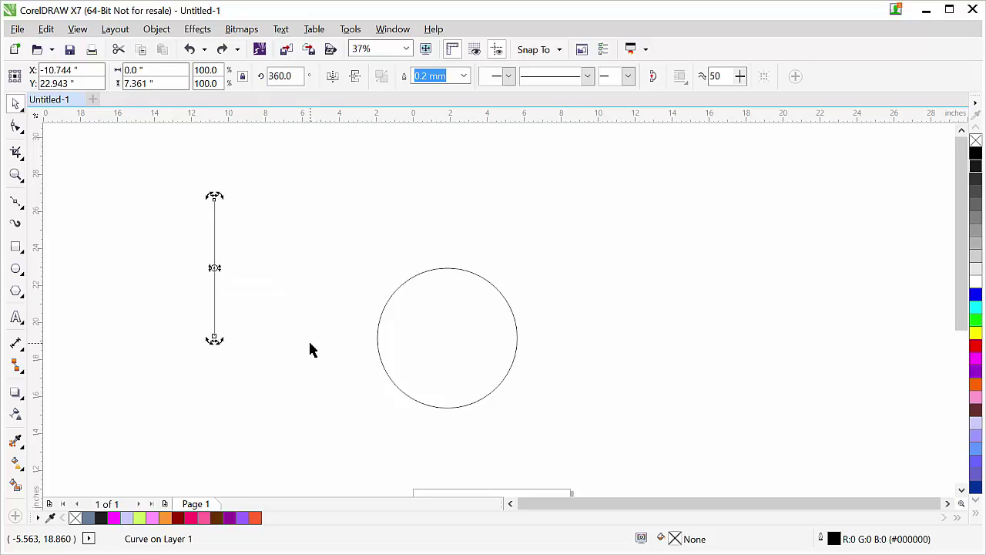
left_click(269, 278)
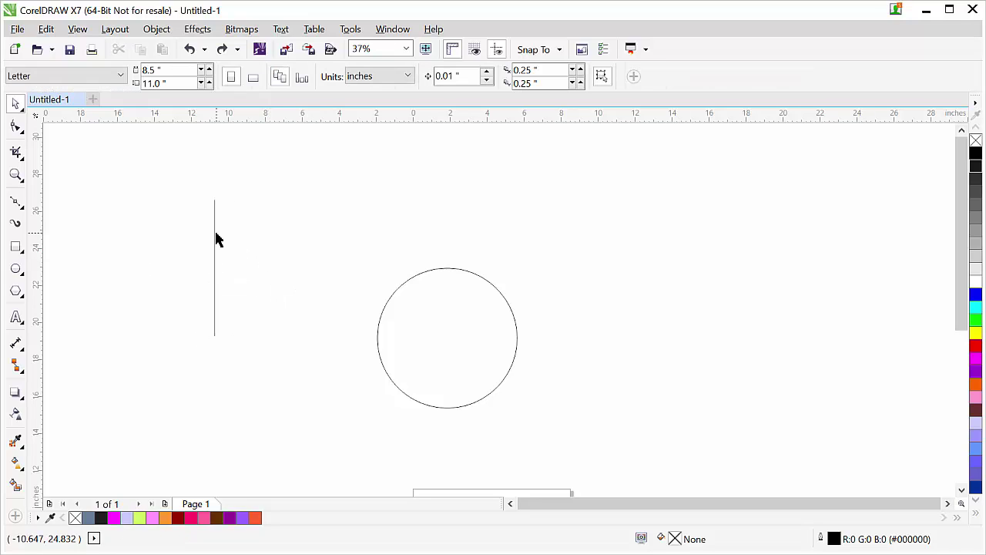
left_click(214, 233)
key("F10")
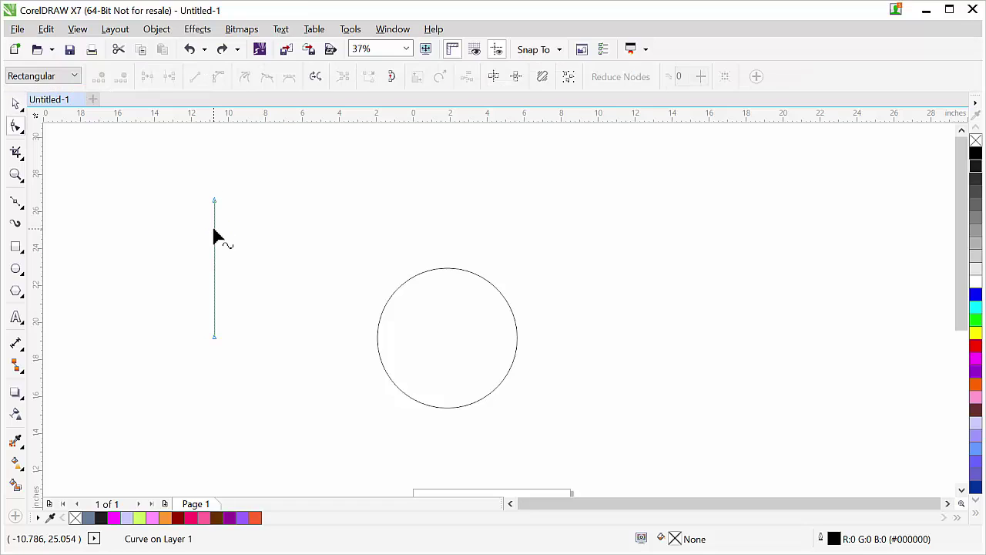
left_click(15, 103)
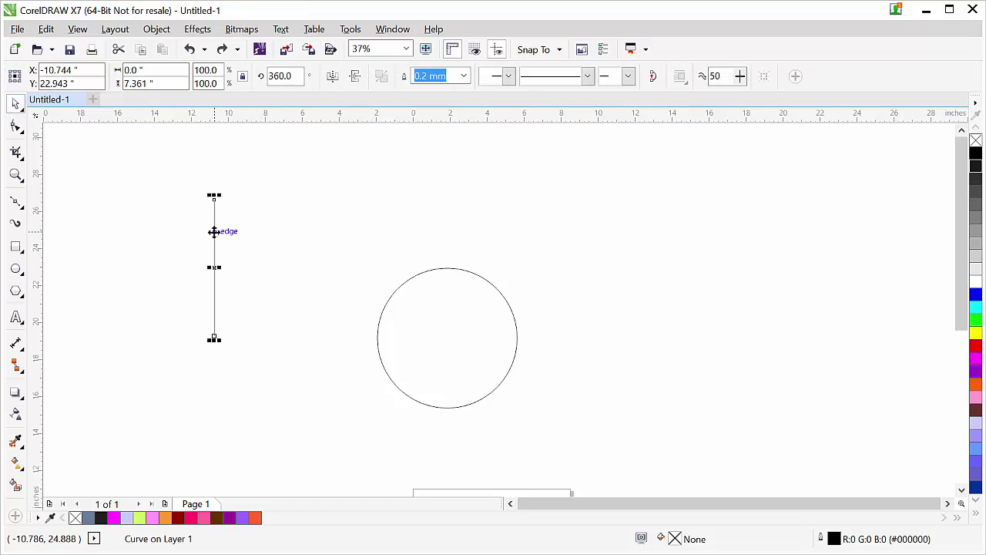
left_click(214, 230)
left_click_drag(216, 196, 256, 223)
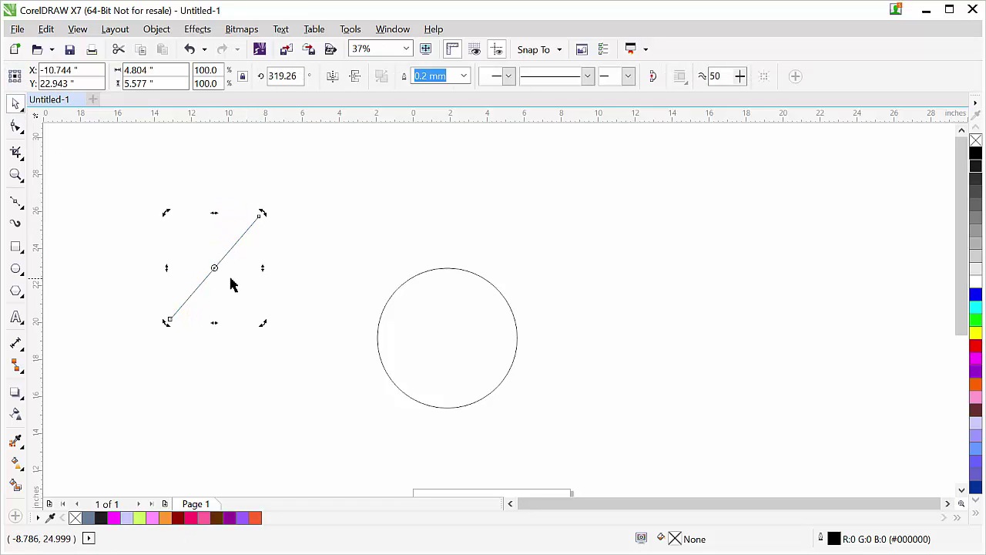
left_click_drag(263, 322, 209, 277)
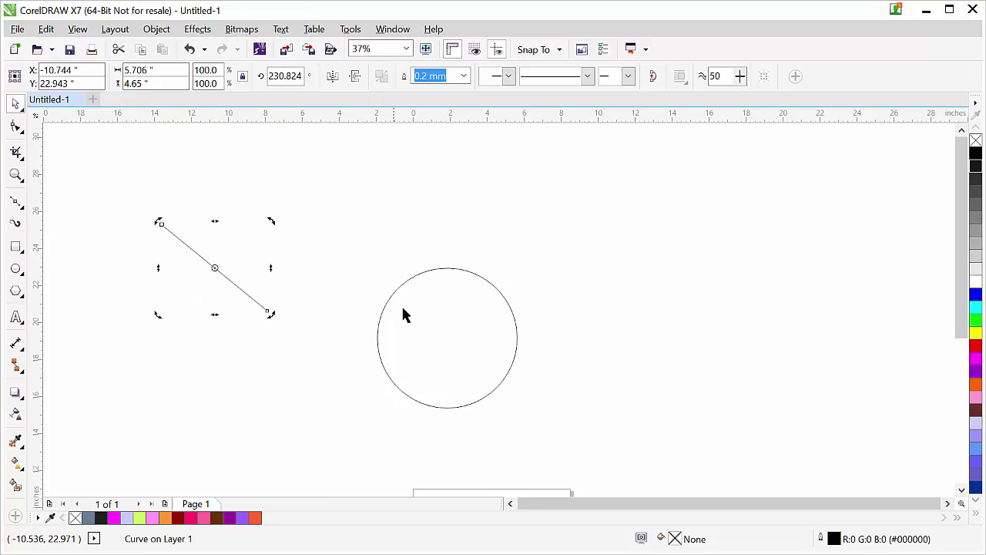
key("ctrl+z")
key("ctrl+z")
- Move the line's rotation centre to its bottom node, rotate it there, then delete it
left_click(305, 256)
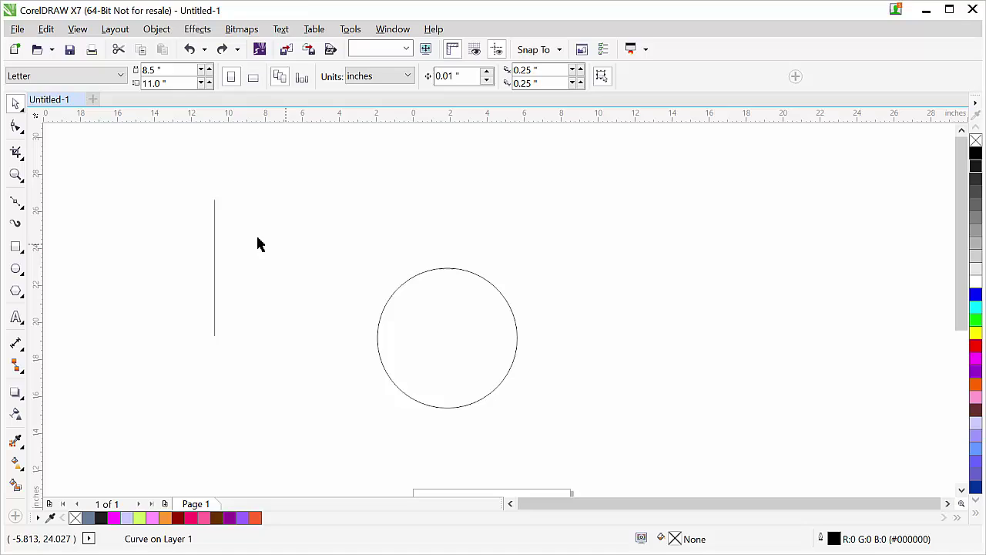
left_click(214, 265)
left_click(214, 249)
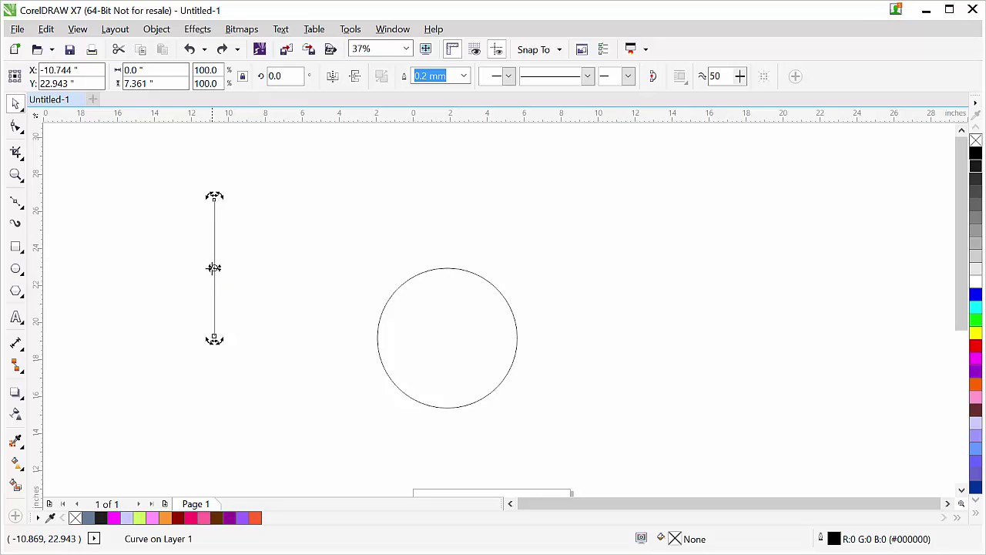
left_click_drag(214, 267, 215, 337)
left_click_drag(213, 339, 214, 339)
left_click_drag(216, 196, 339, 310)
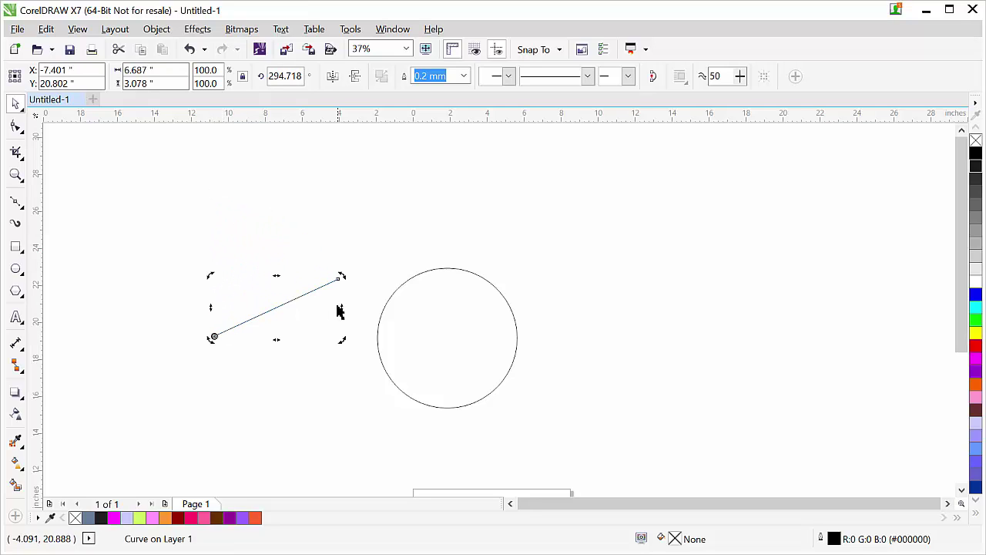
left_click_drag(344, 347, 238, 451)
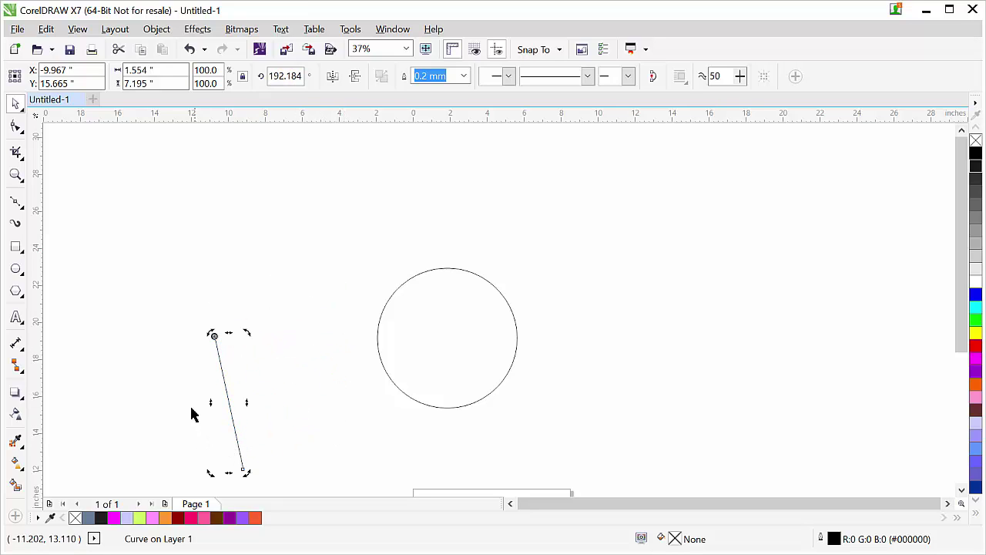
left_click_drag(248, 332, 182, 348)
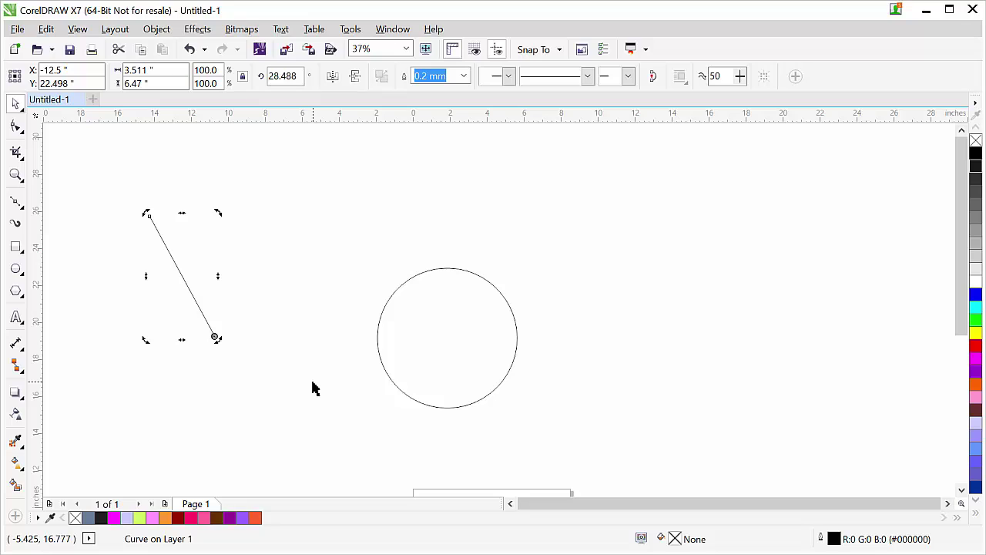
key("Delete")
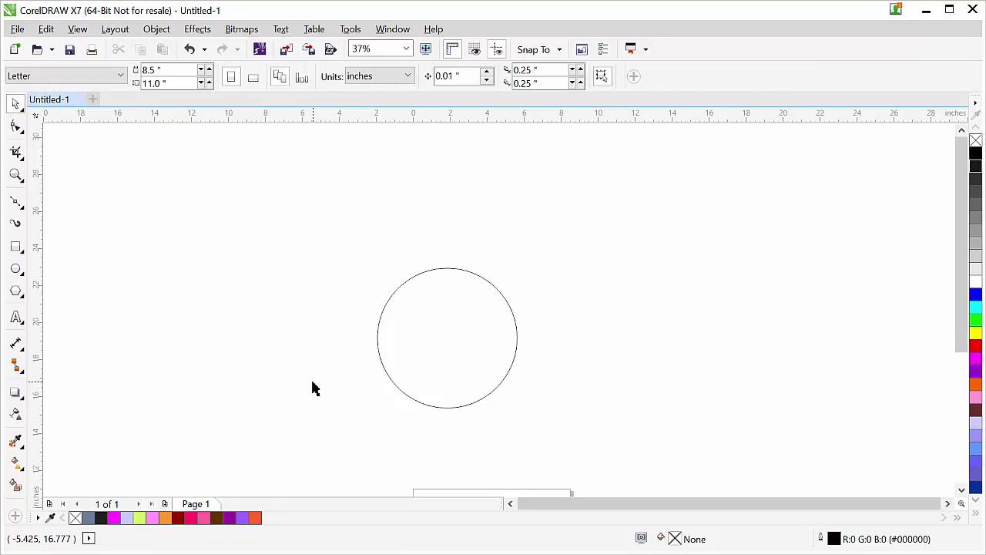
- Check the View menu's Snap To options without changing anything
left_click(448, 343)
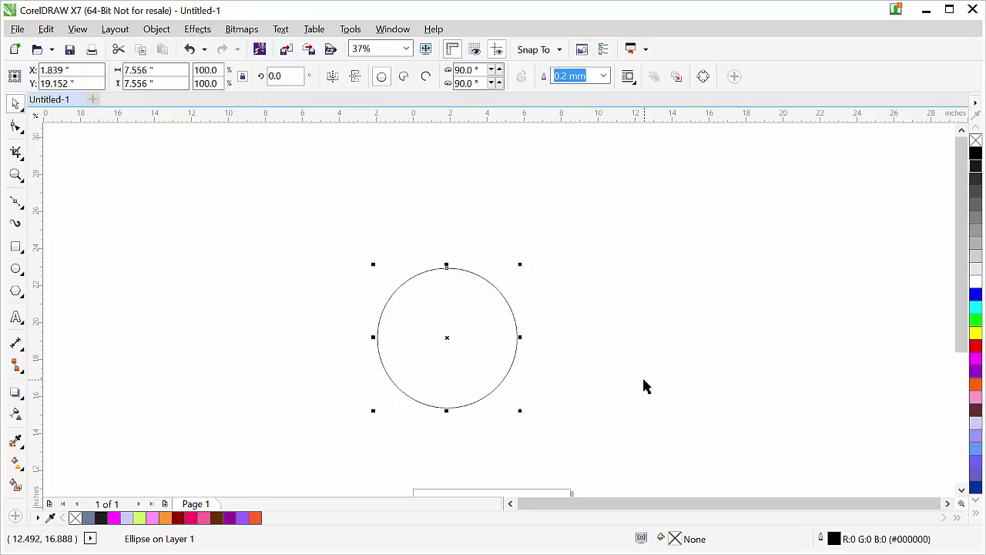
left_click(262, 139)
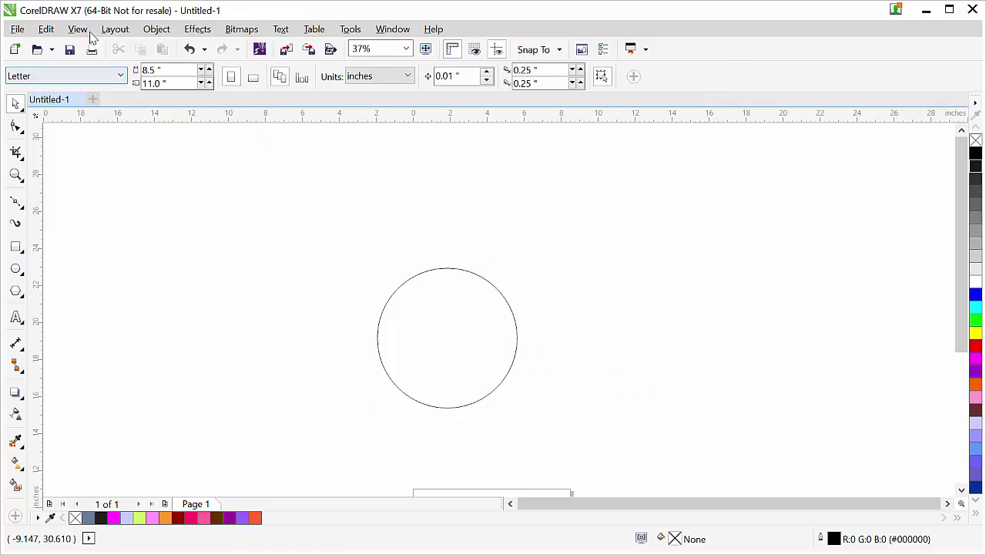
left_click(78, 31)
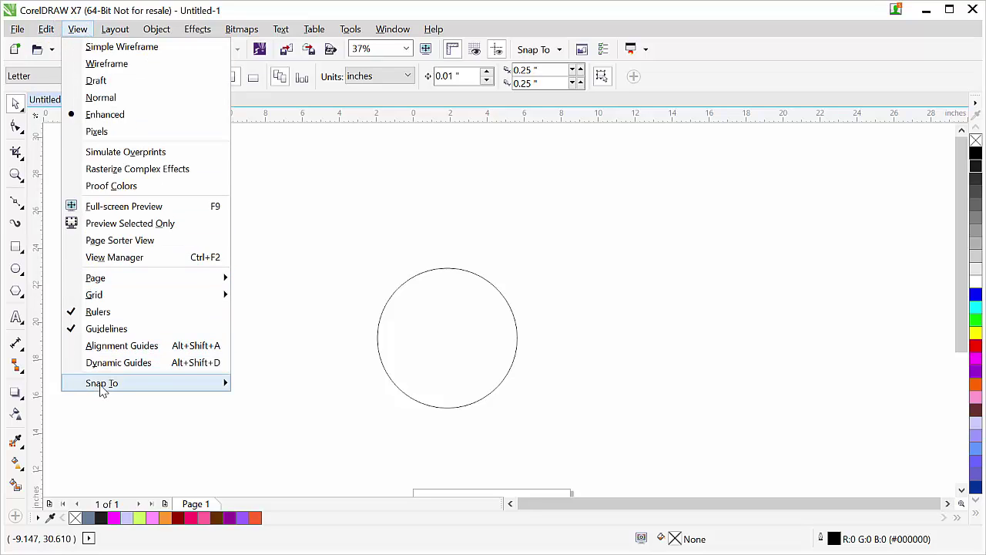
mouse_move(99, 383)
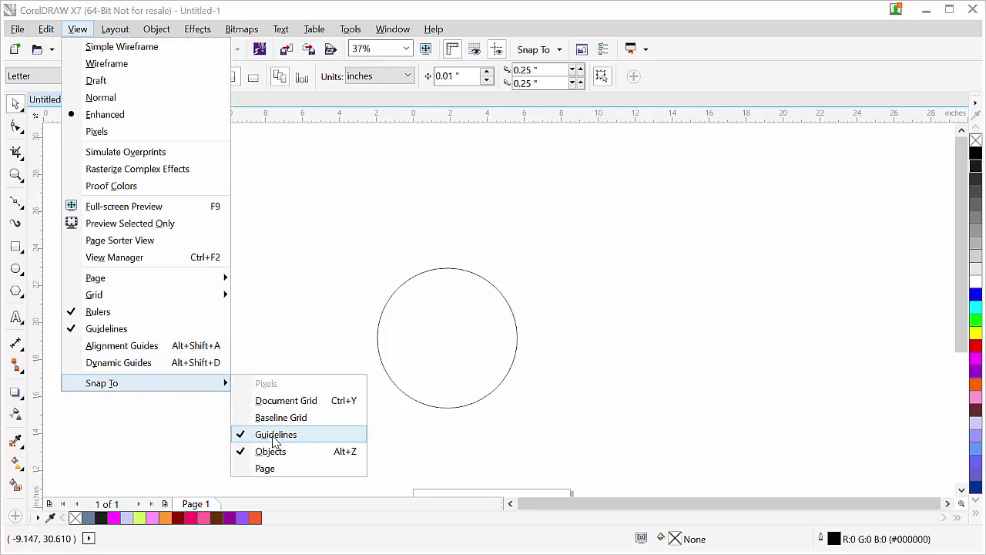
left_click(269, 306)
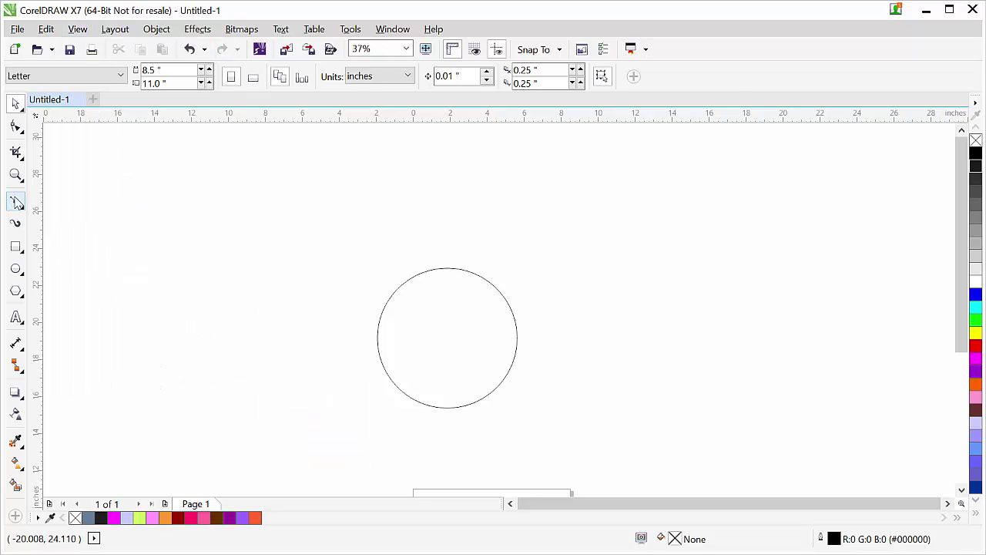
- Draw a new vertical straight line left of the circle with the Bezier tool
left_click(16, 202)
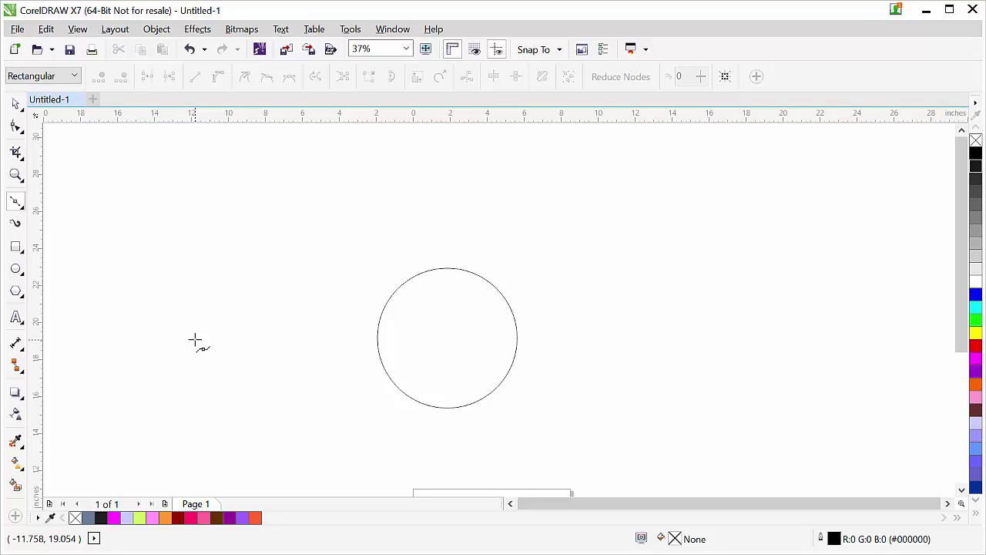
left_click(195, 341)
double_click(195, 196)
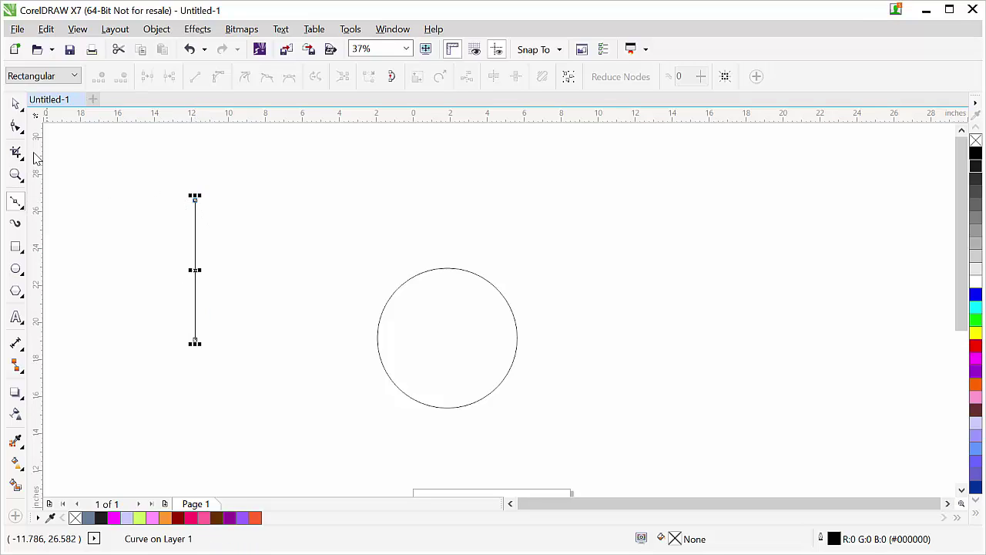
left_click(15, 103)
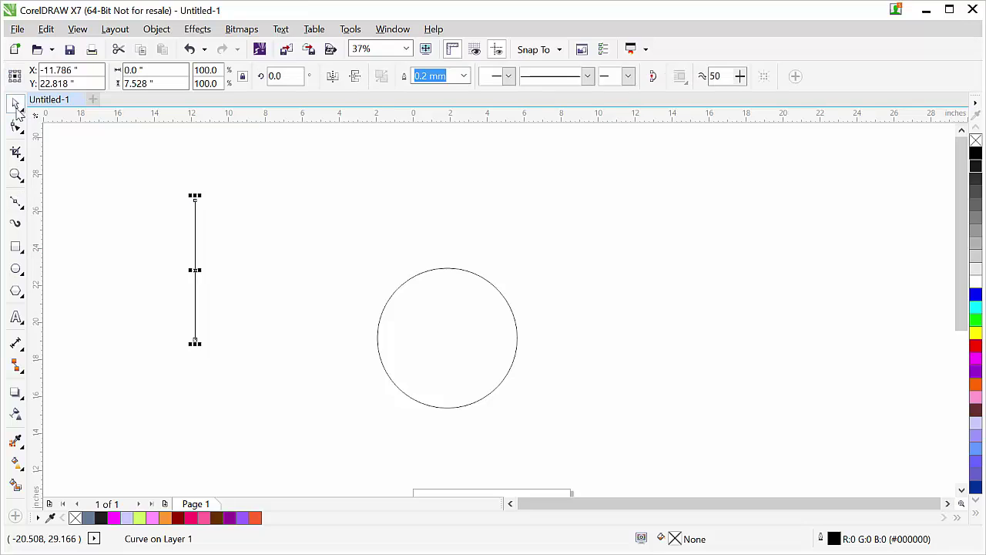
left_click(195, 218)
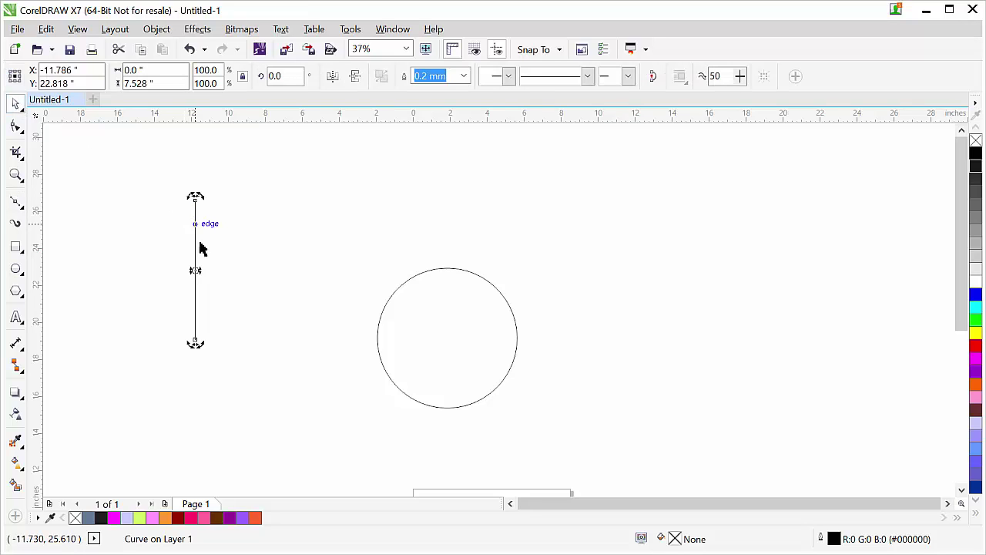
left_click(151, 189)
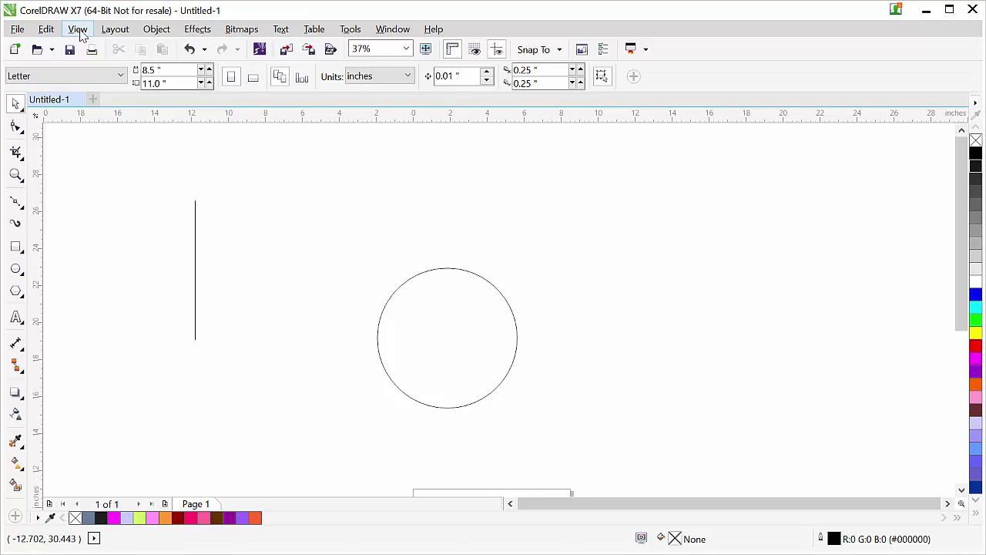
- Review the View snapping settings again and close them unchanged
left_click(78, 29)
mouse_move(142, 389)
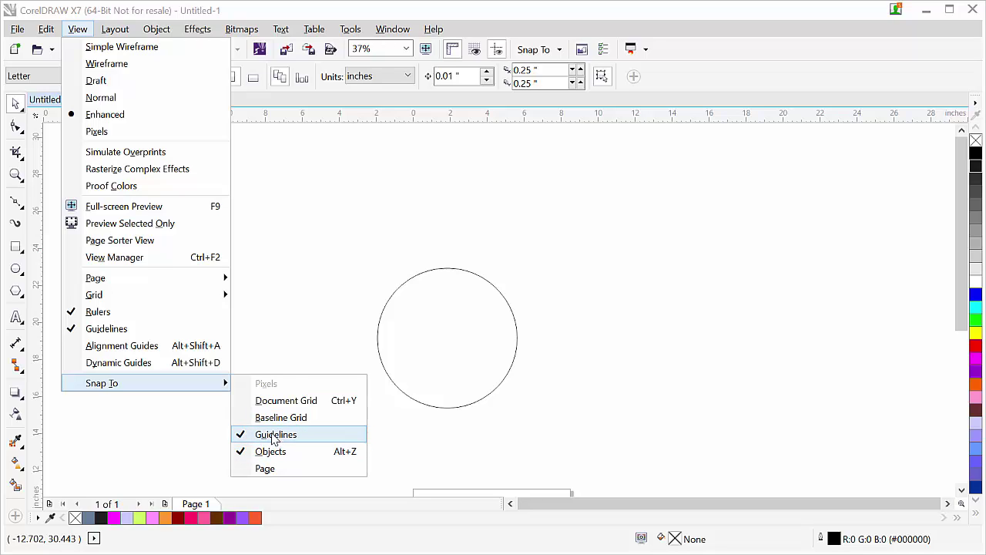
left_click(325, 313)
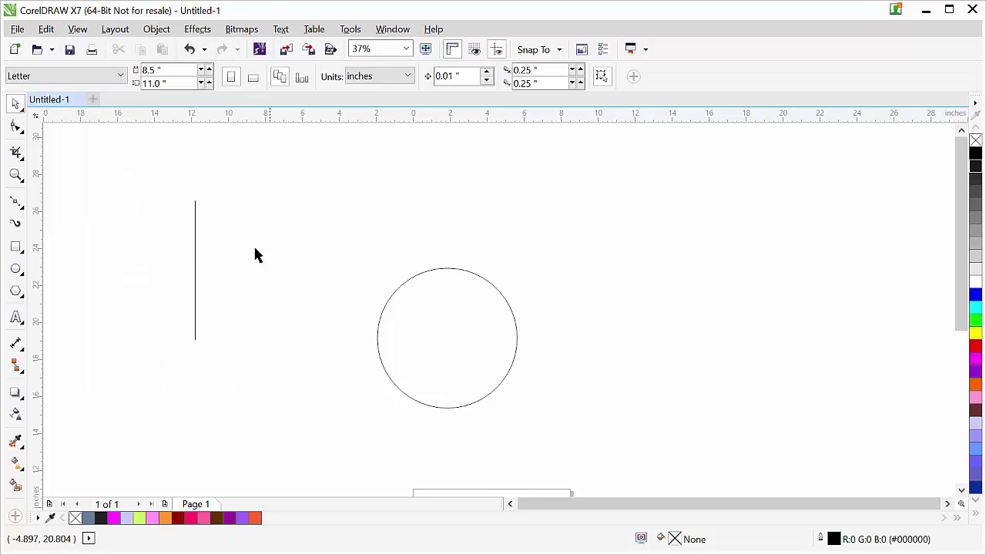
left_click(77, 29)
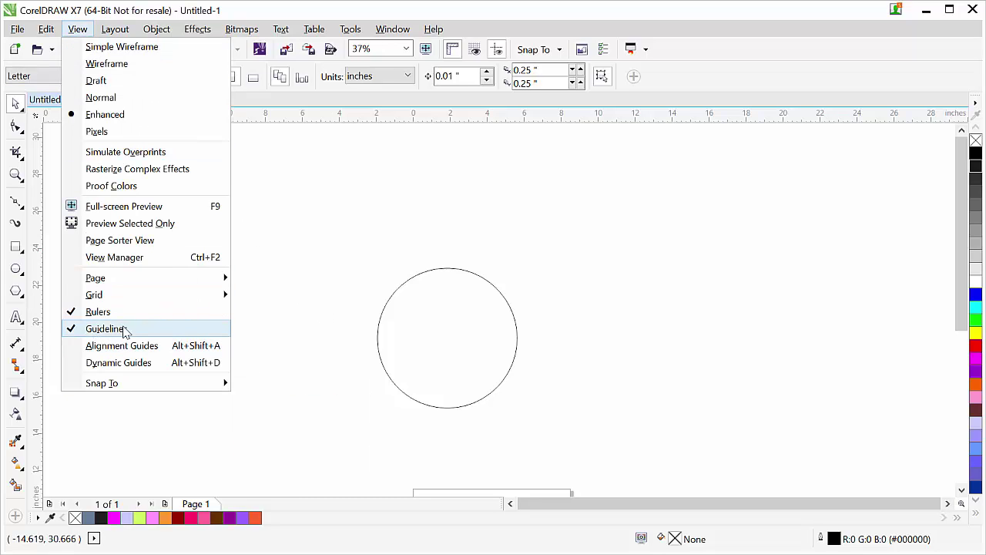
left_click(251, 316)
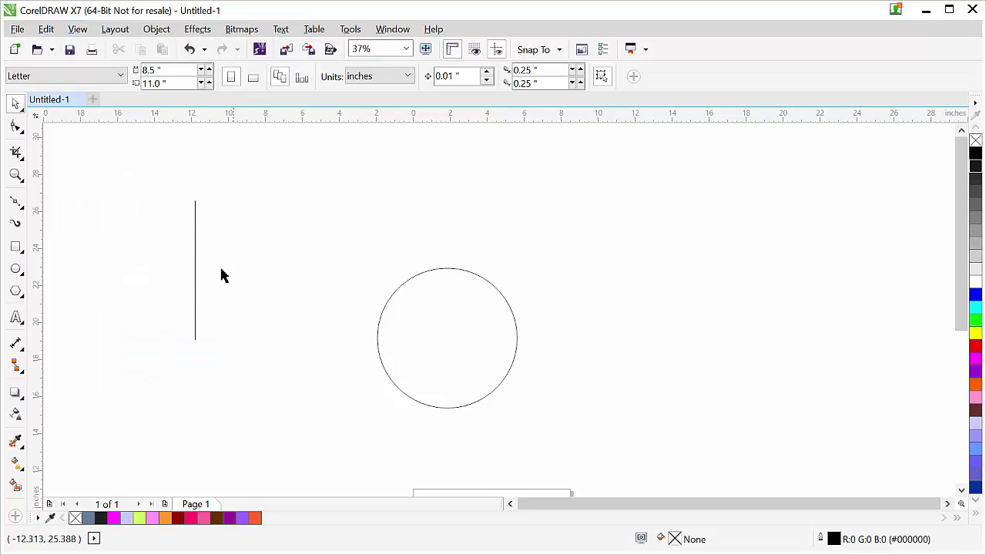
- Drag horizontal and vertical guidelines from the rulers to cross at the circle's centre
left_click(439, 342)
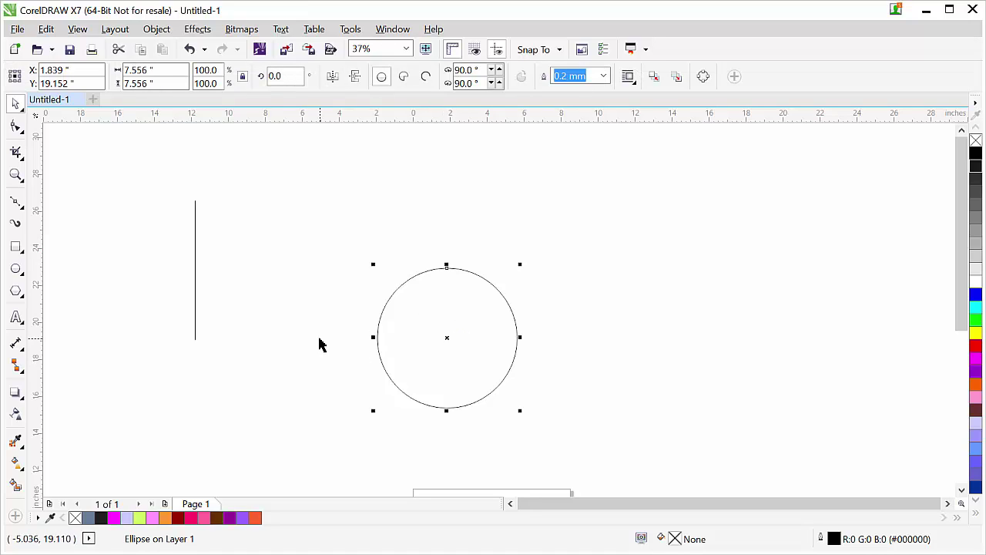
left_click(411, 342)
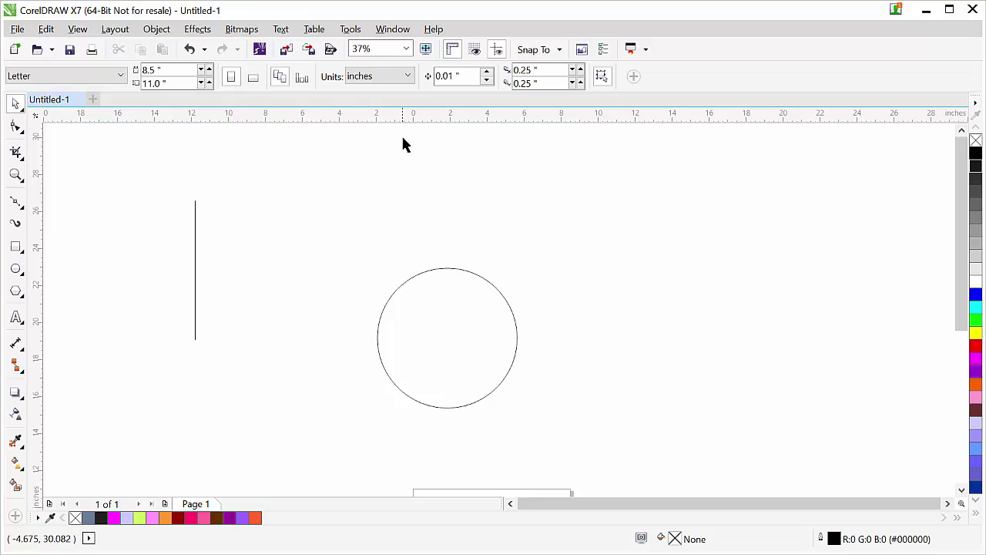
left_click_drag(436, 122, 433, 131)
left_click_drag(441, 228, 446, 337)
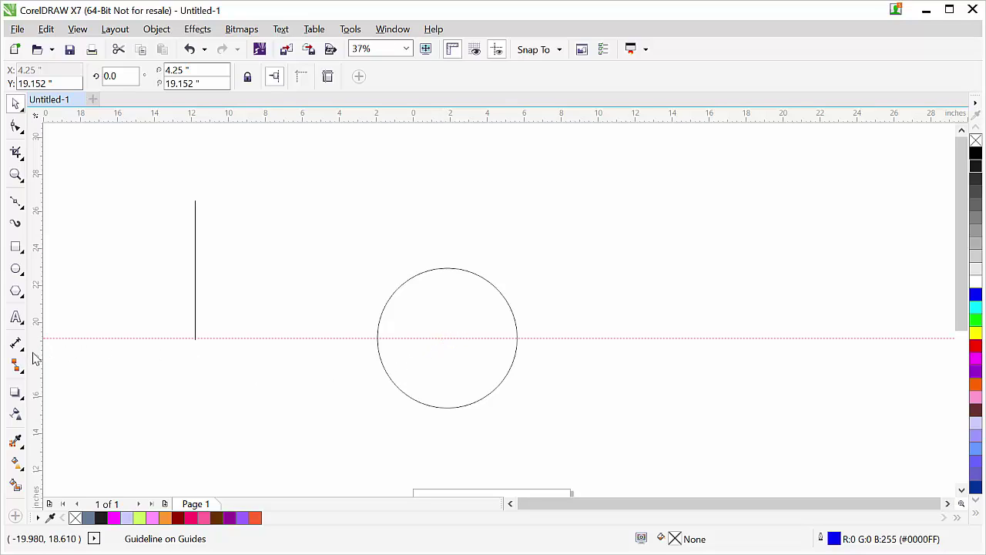
left_click_drag(279, 360, 447, 338)
left_click(470, 333)
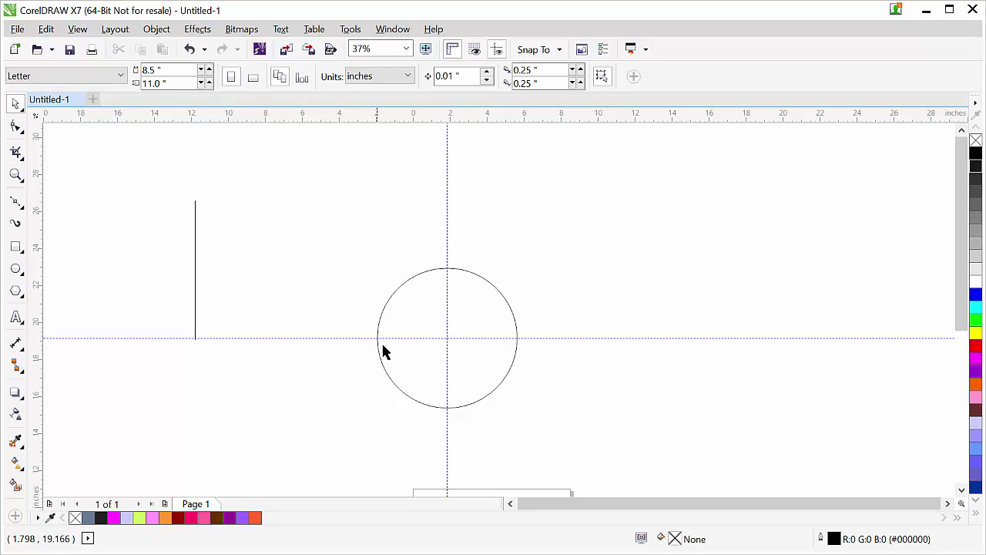
- Nudge the vertical line's position slightly, toggling it between selection and rotate mode
left_click(195, 271)
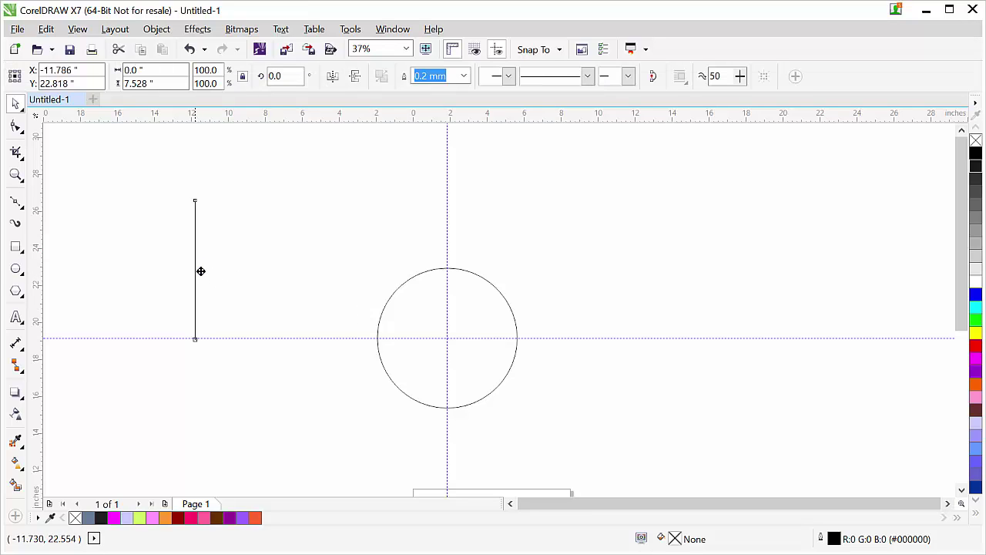
left_click_drag(196, 270, 208, 247)
left_click(238, 235)
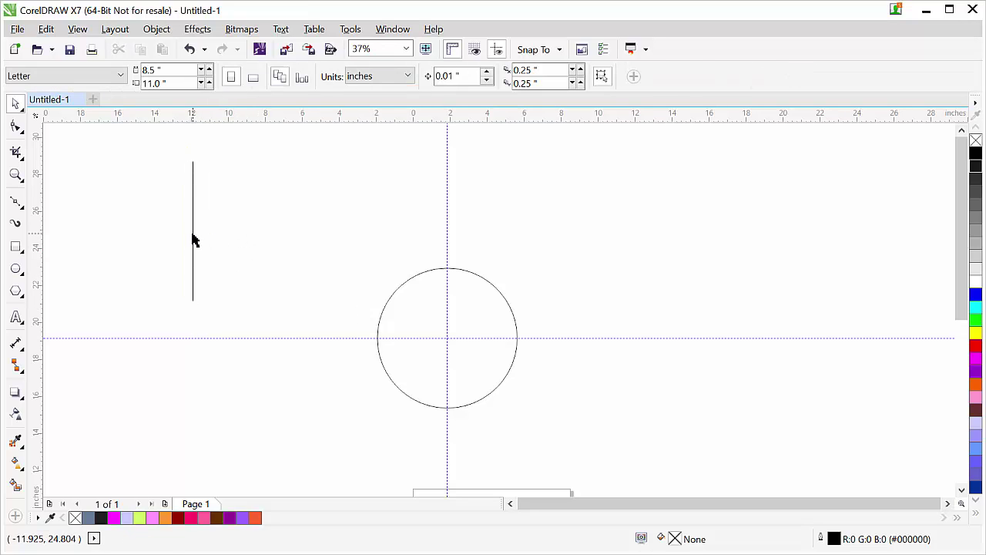
left_click(193, 239)
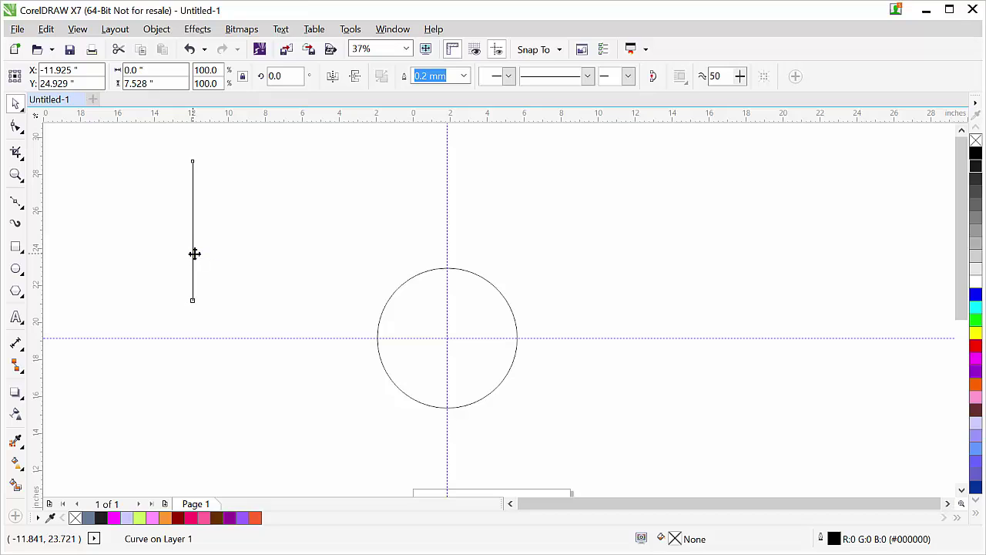
left_click(194, 253)
left_click(199, 201)
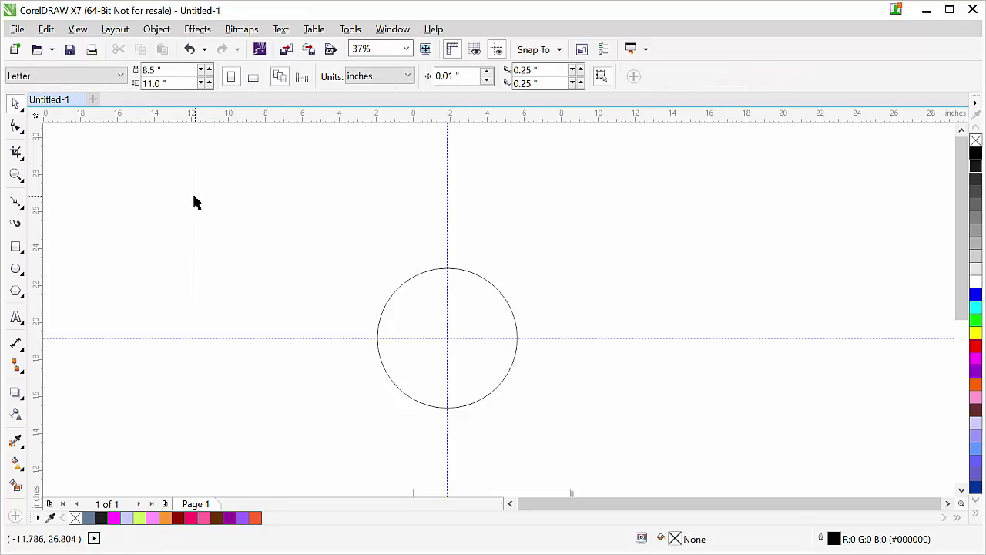
left_click(193, 192)
left_click(274, 266)
left_click_drag(194, 247, 215, 250)
left_click(235, 253)
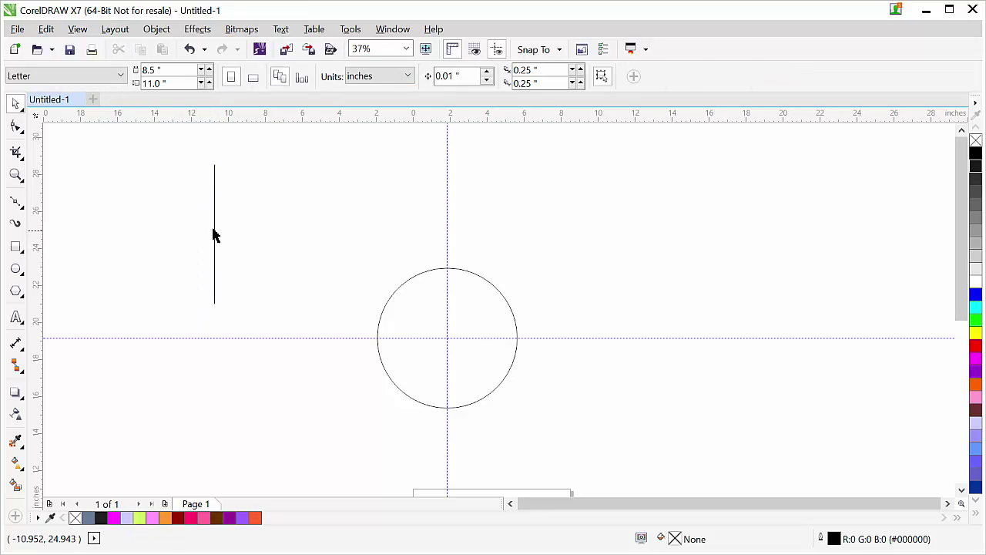
left_click(215, 231)
left_click(221, 236)
left_click_drag(213, 236, 186, 240)
left_click(211, 258)
left_click(186, 235)
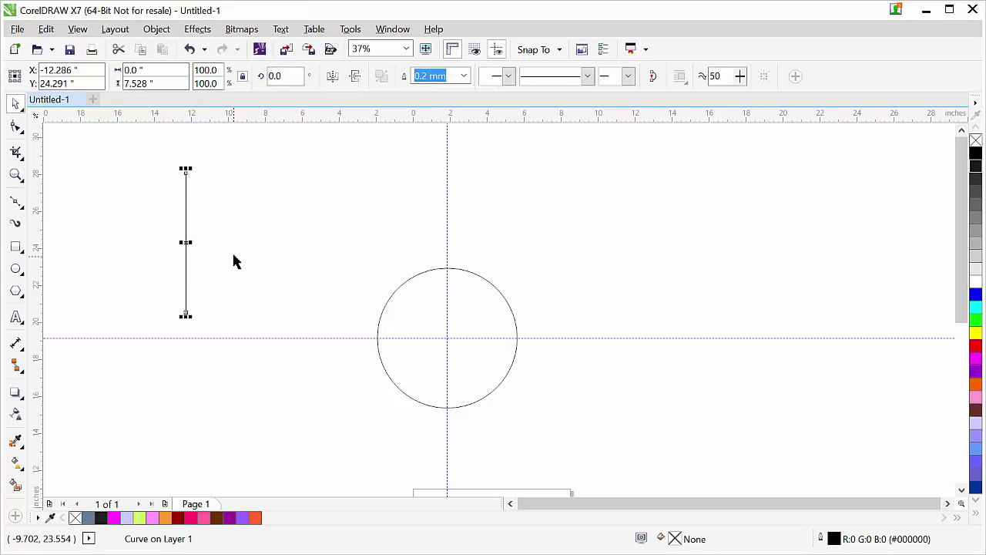
left_click(187, 216)
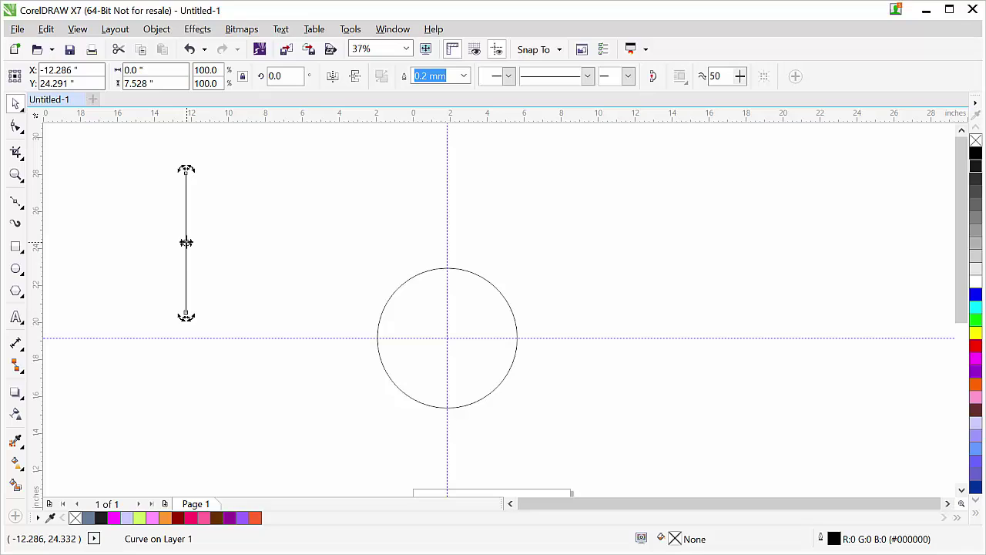
- Move the line's rotation centre onto its bottom end and recheck it in rotate mode
left_click(208, 252)
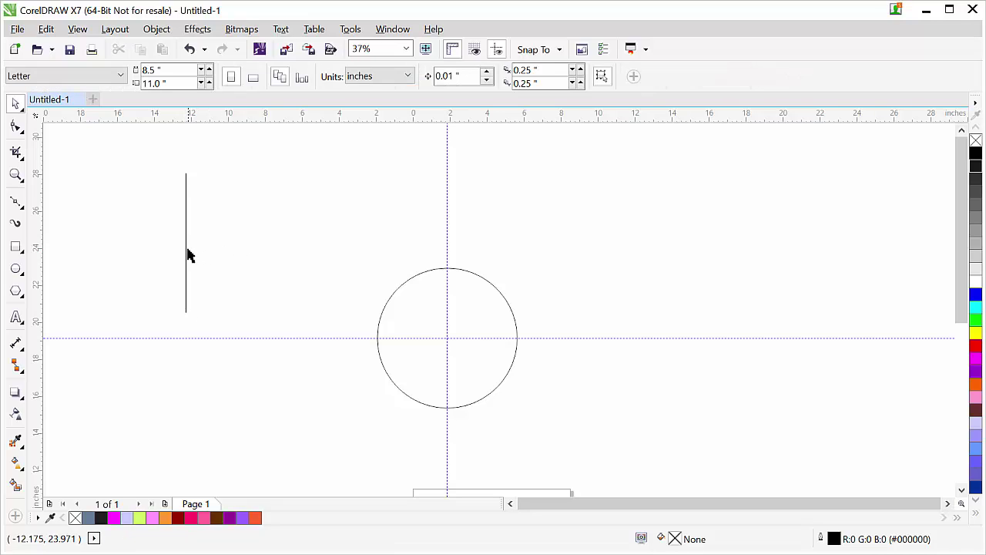
left_click(186, 254)
left_click(186, 250)
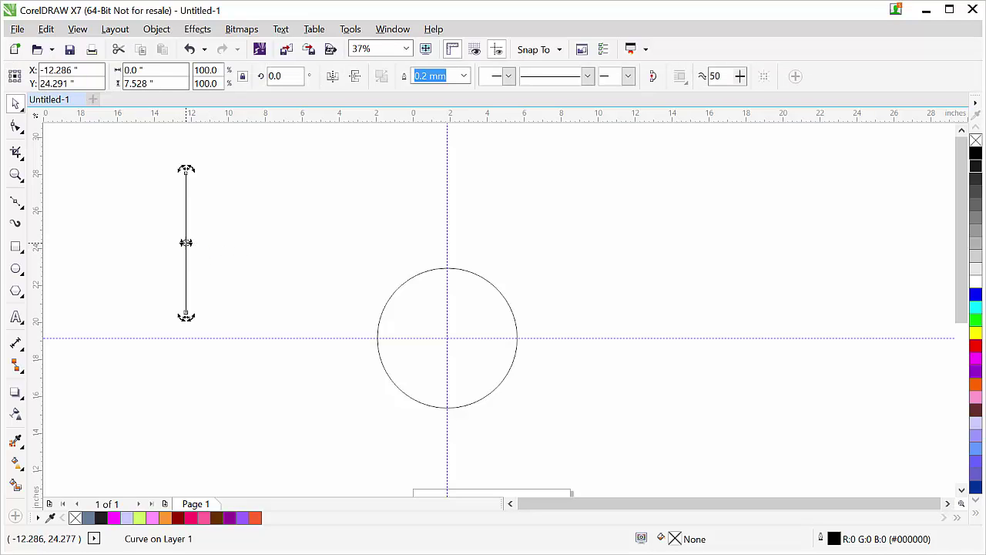
left_click_drag(186, 242, 186, 313)
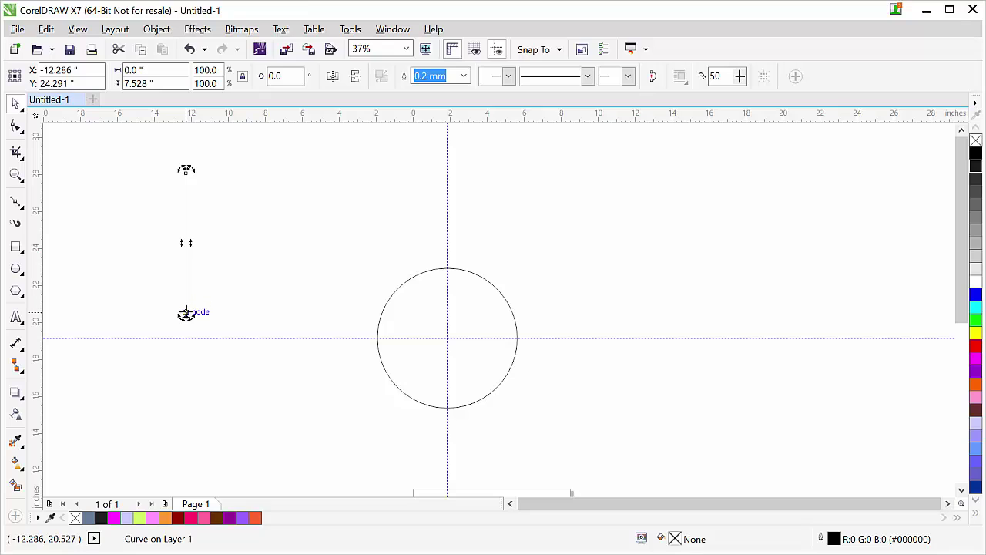
left_click(261, 285)
left_click(186, 250)
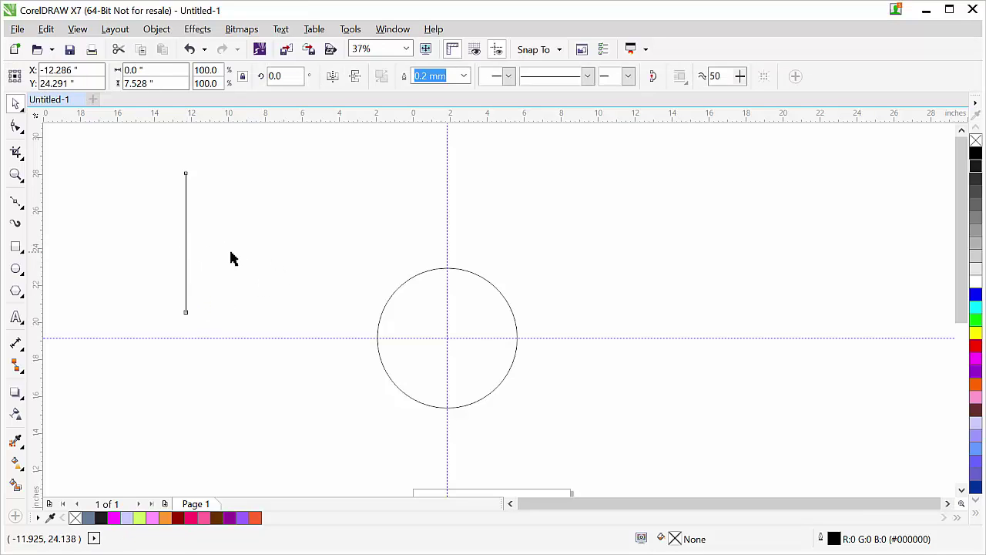
left_click(230, 255)
left_click(187, 249)
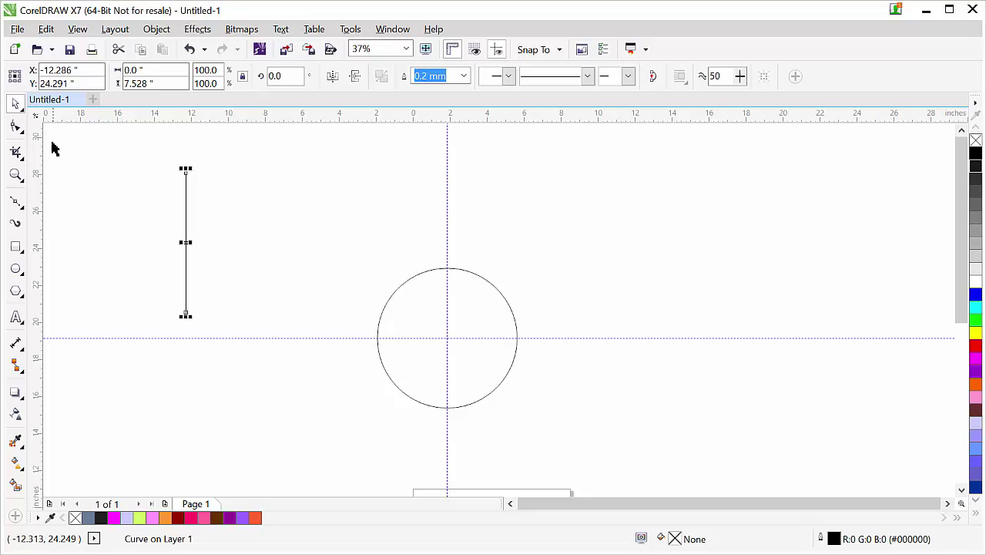
left_click(186, 204)
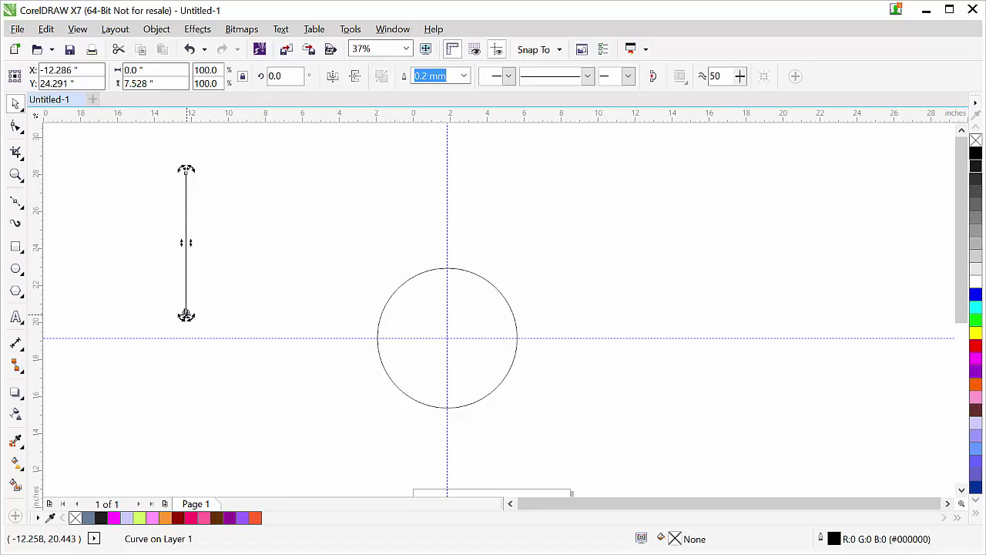
left_click(226, 297)
left_click(187, 280)
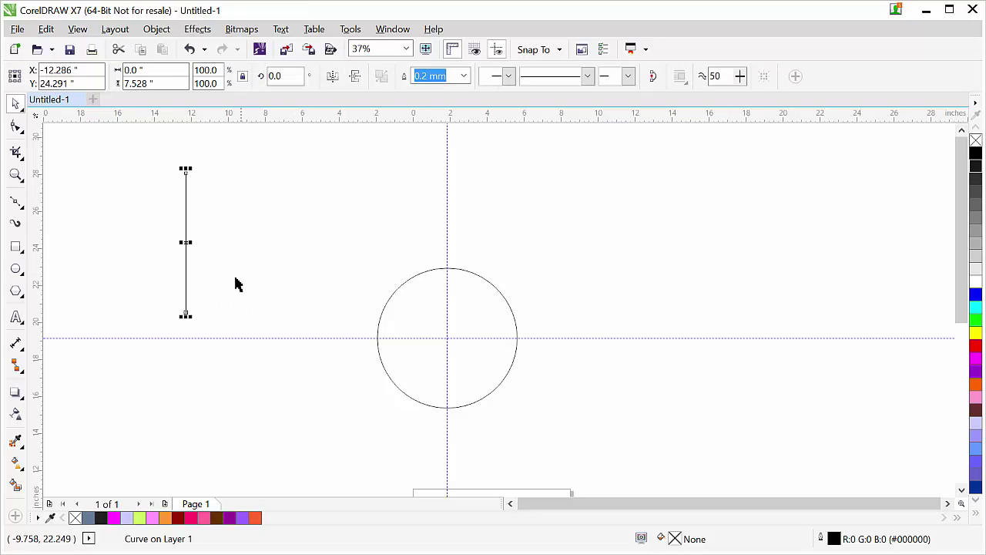
left_click(186, 269)
left_click(262, 316)
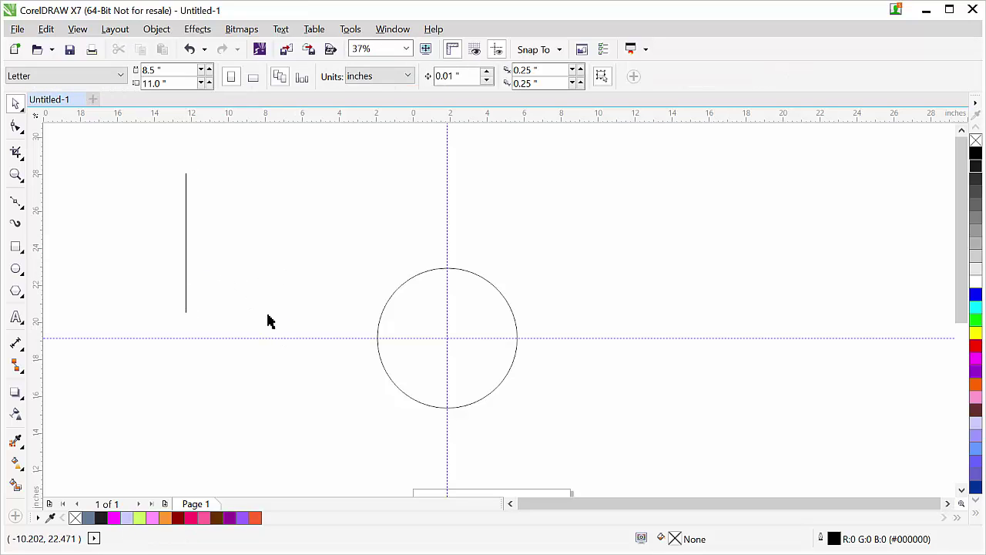
left_click(187, 275)
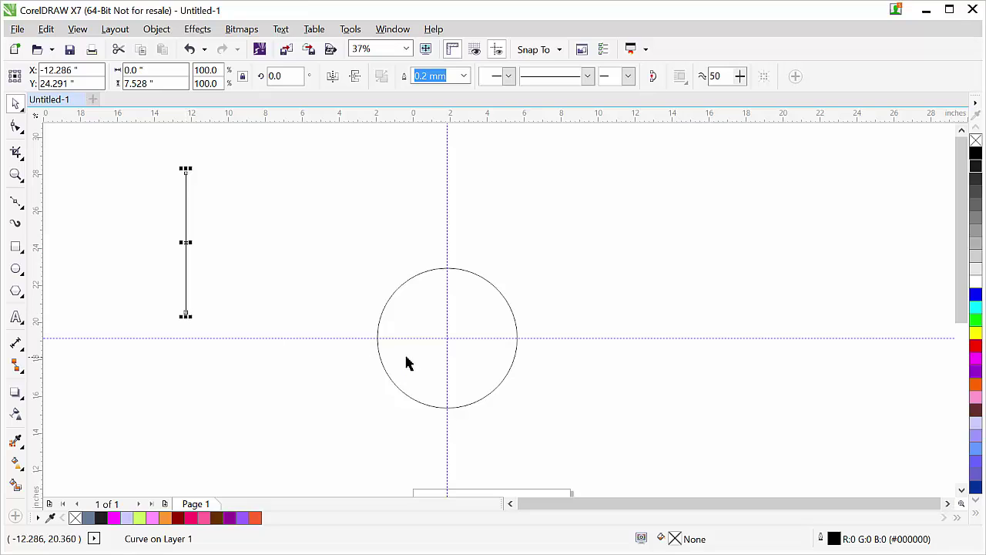
left_click(274, 305)
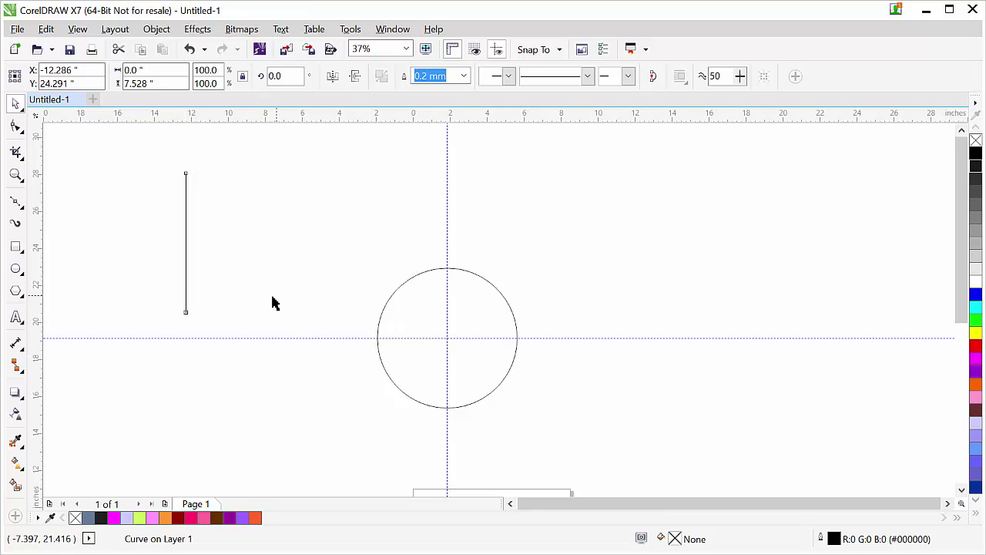
left_click(187, 265)
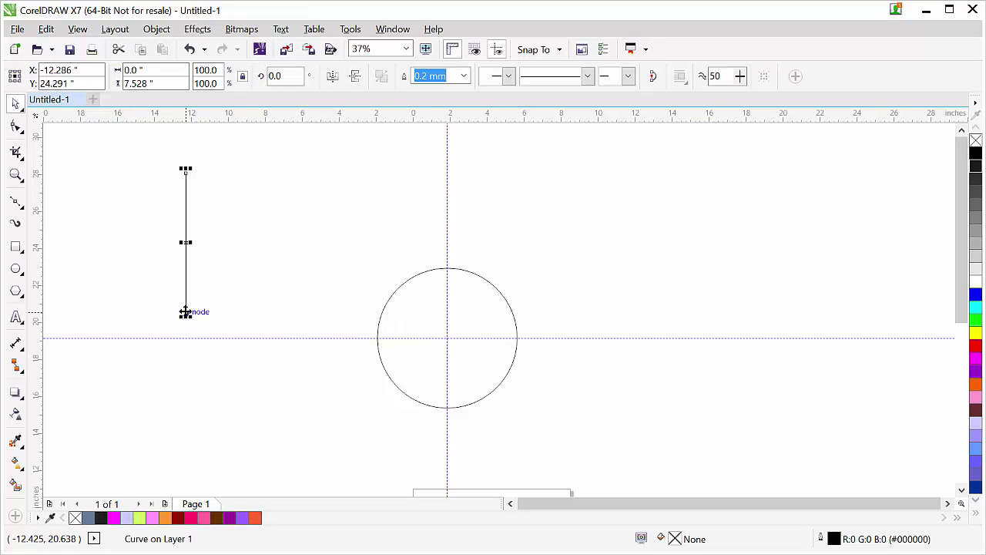
- Snap the line's bottom node to the circle's centre so it runs up the vertical guideline
left_click_drag(186, 312, 448, 340)
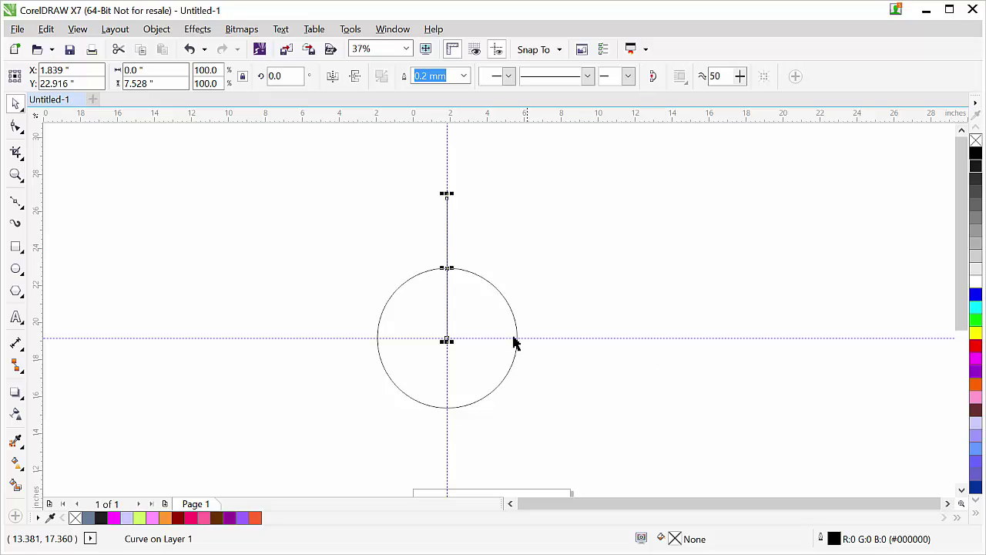
left_click(584, 276)
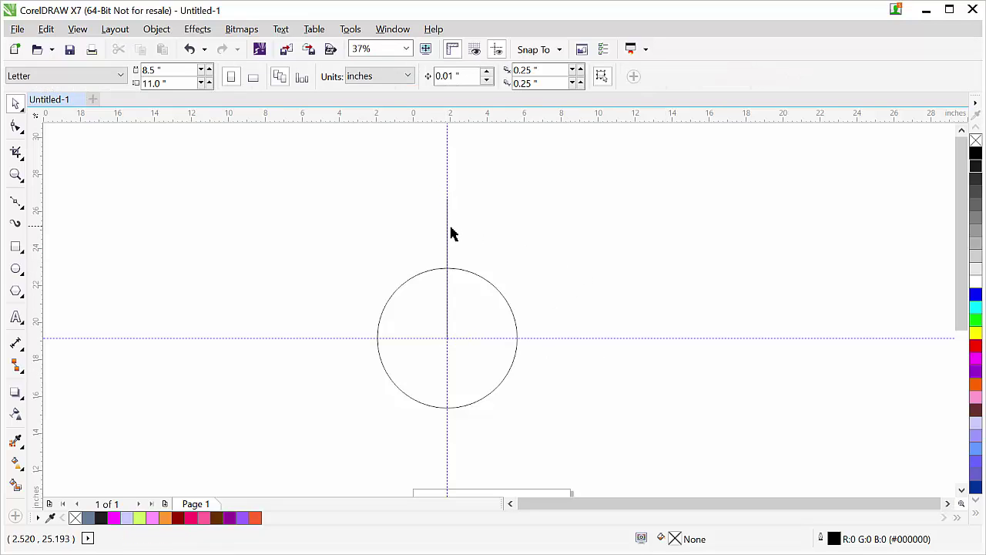
left_click(447, 236)
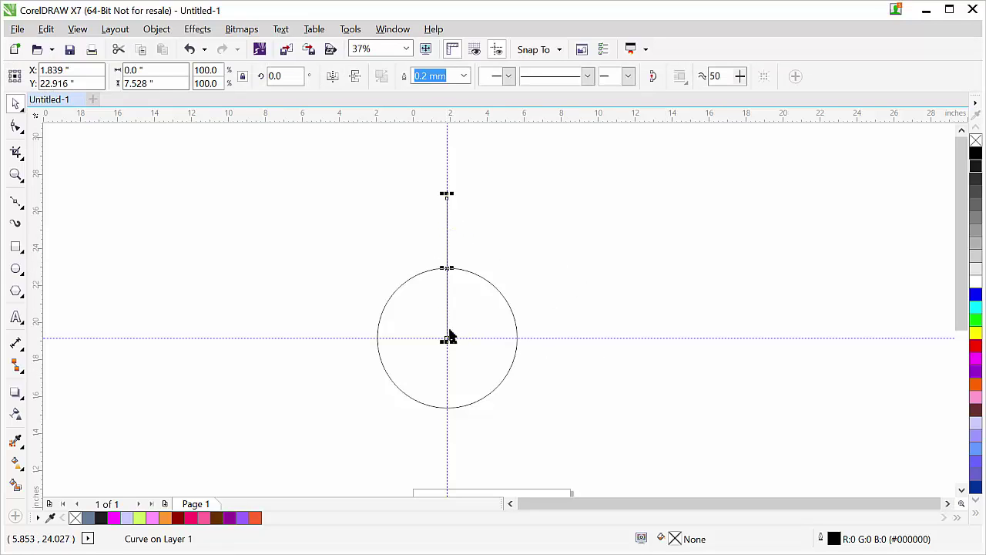
left_click(447, 243)
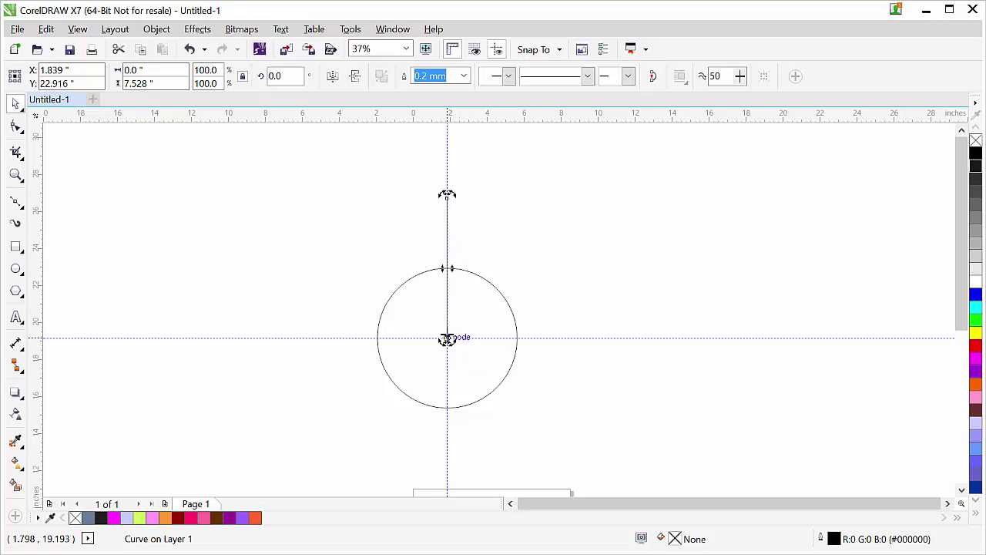
left_click_drag(605, 339, 468, 346)
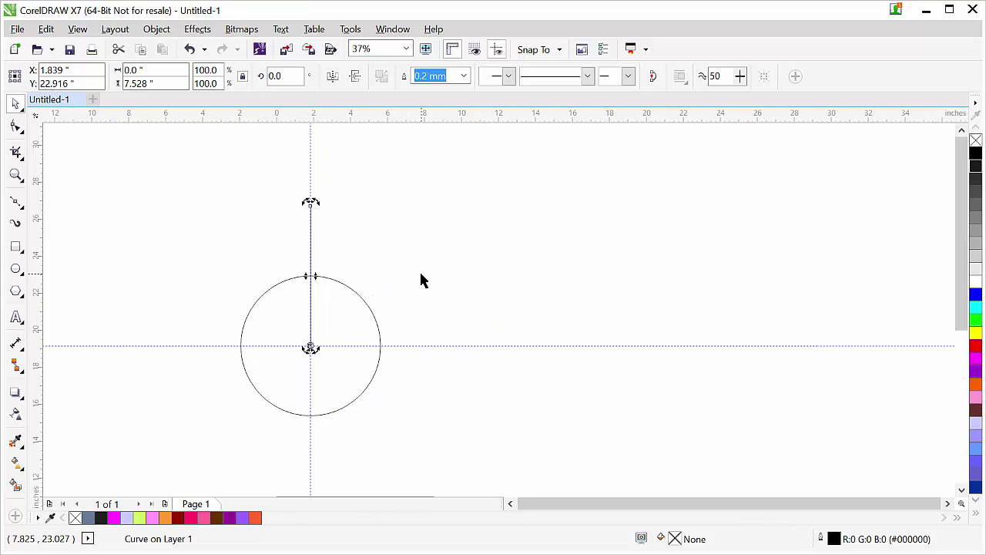
left_click_drag(421, 280, 355, 279)
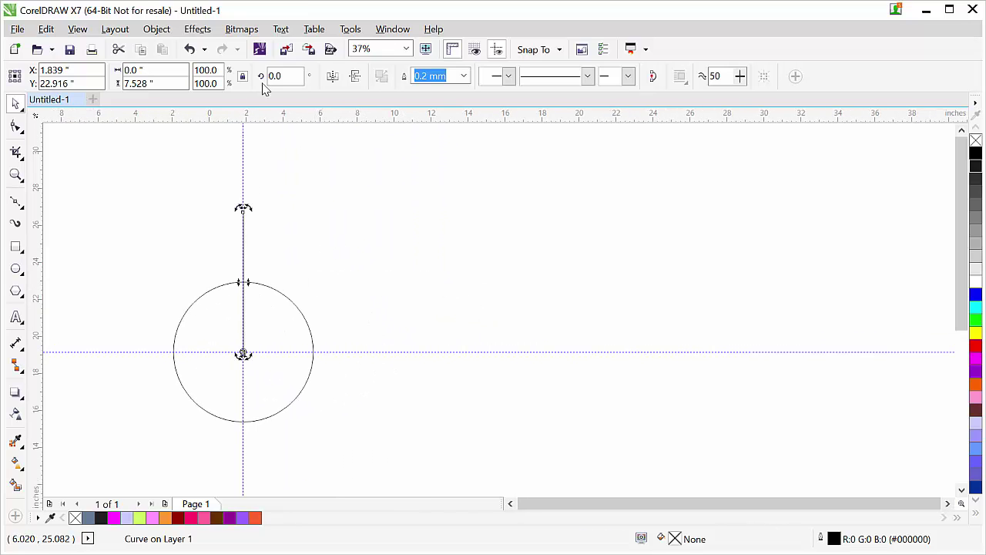
- Open the Transformations Rotate docker, showing a 30.0° angle and 11 copies
left_click(152, 31)
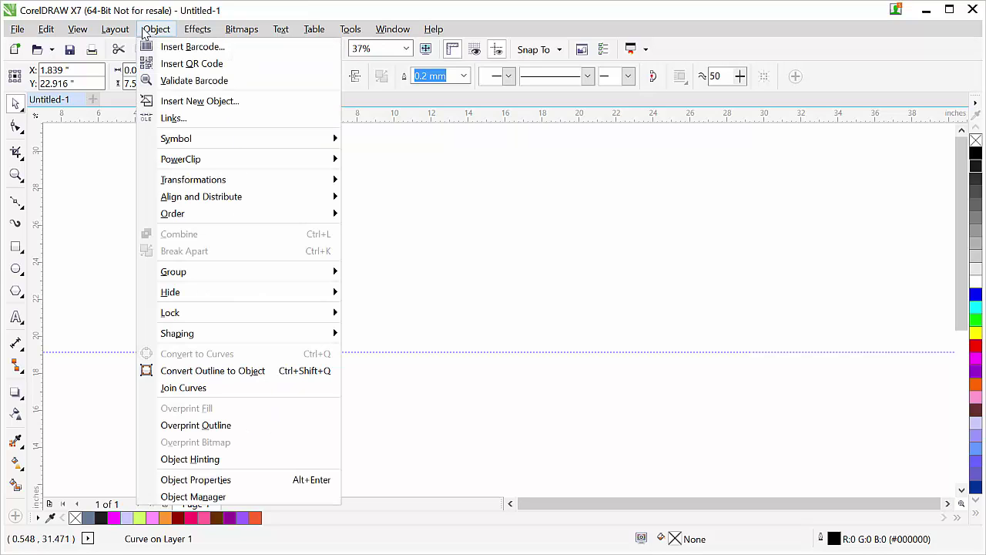
mouse_move(242, 182)
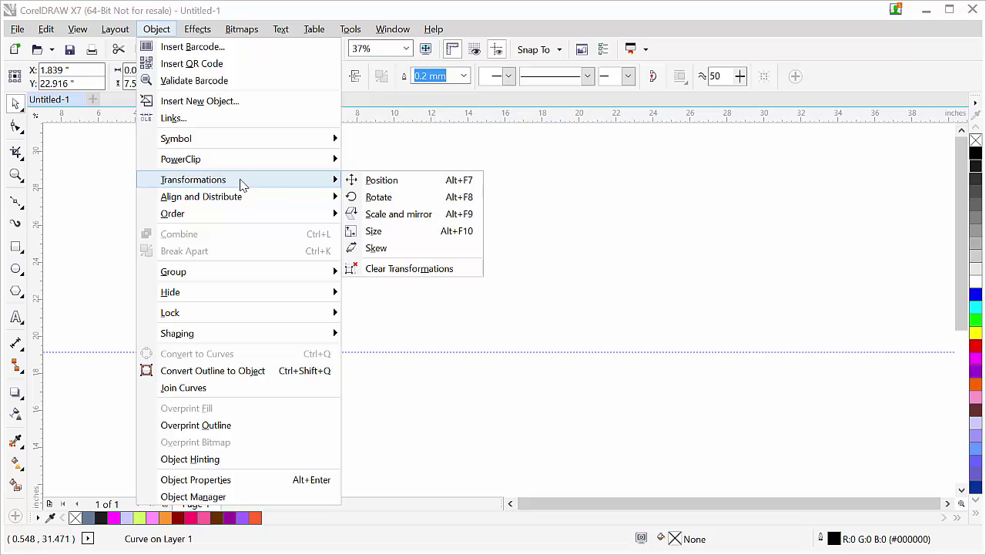
left_click(378, 197)
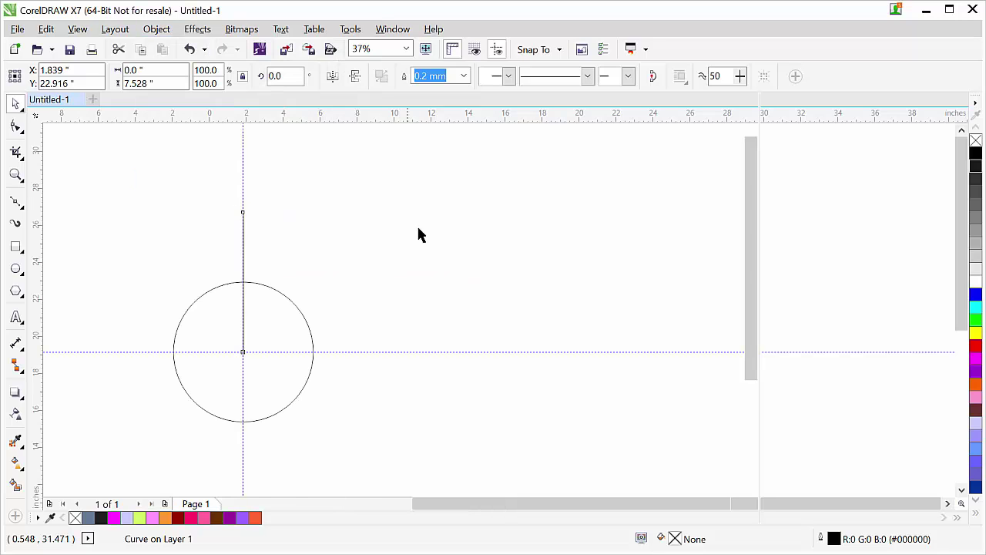
left_click_drag(432, 337, 471, 351)
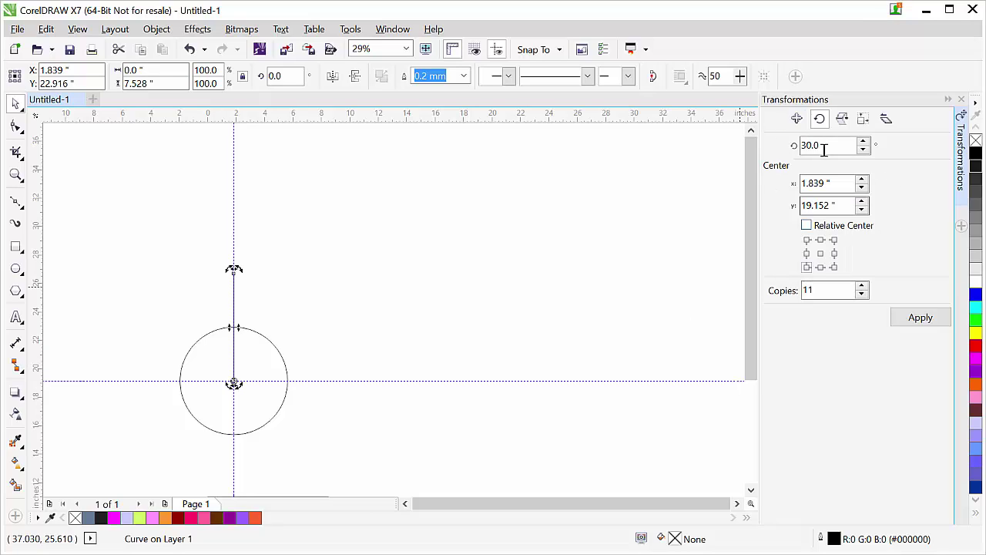
left_click_drag(840, 145, 784, 145)
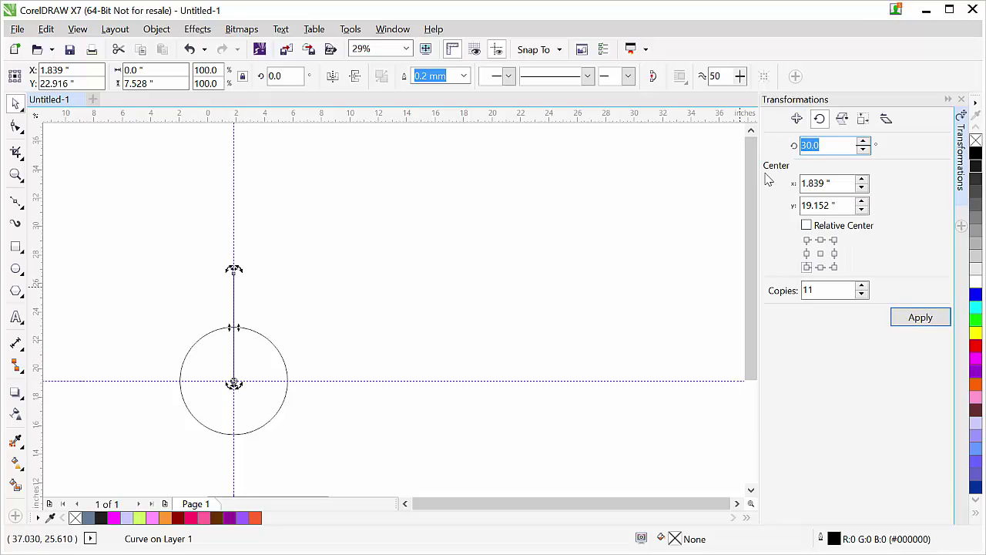
left_click_drag(848, 291, 757, 279)
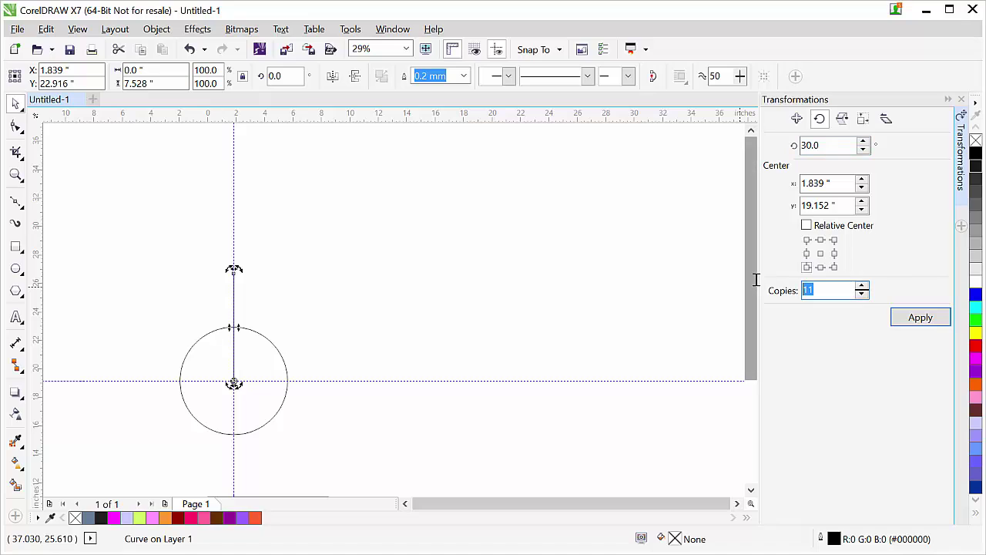
- Reselect the line, clear the rotation angle and re-enter 11 copies
left_click(594, 270)
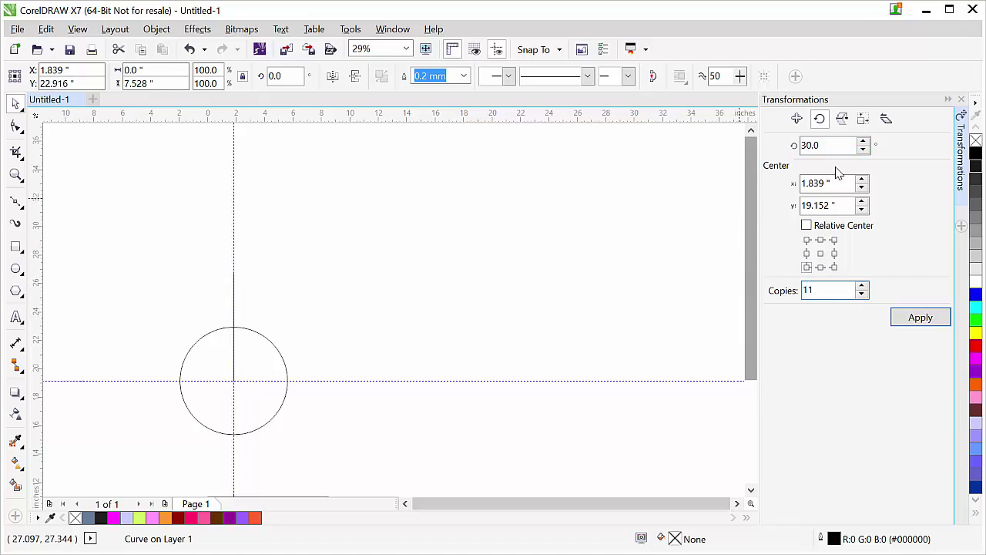
left_click(234, 291)
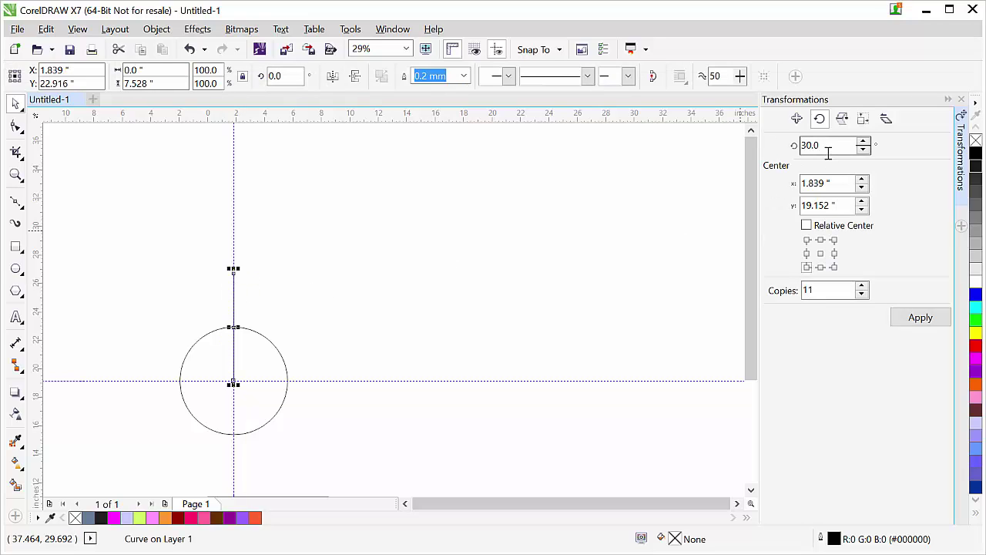
left_click_drag(828, 145, 792, 162)
key("BackSpace")
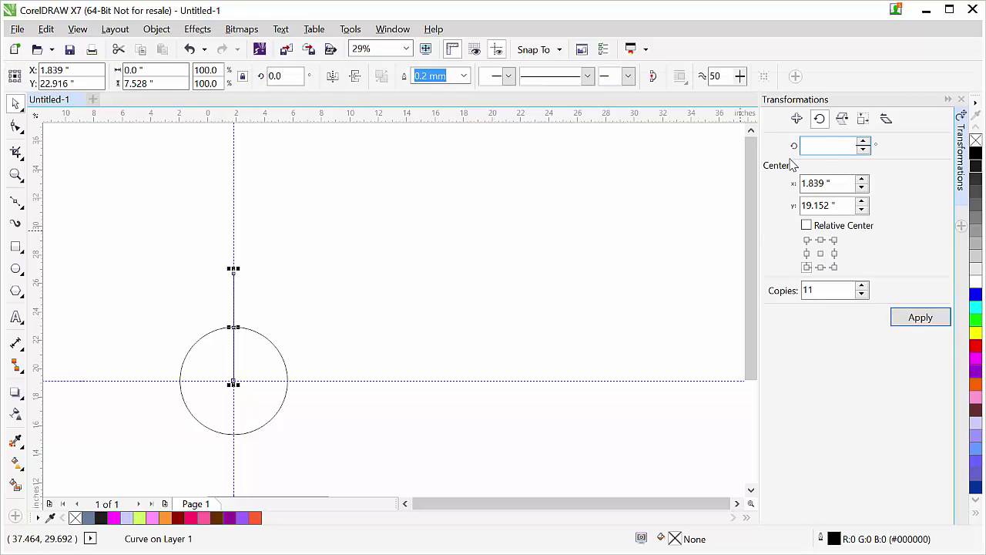
left_click_drag(819, 290, 802, 291)
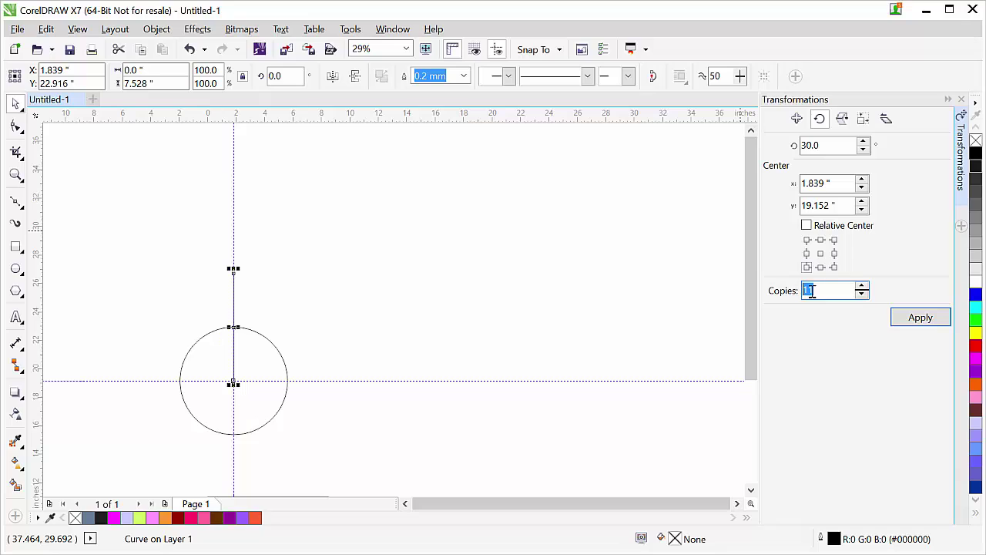
key("BackSpace")
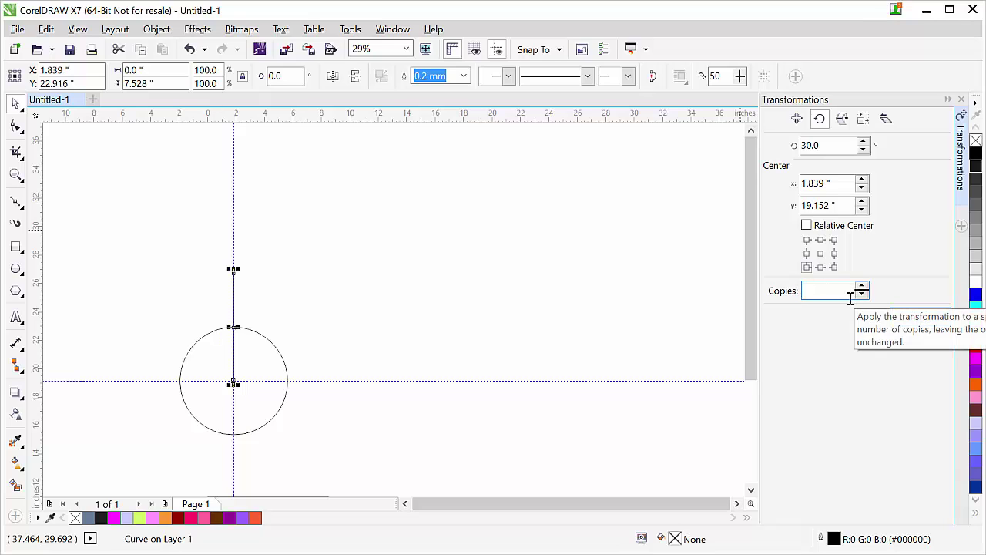
type("11")
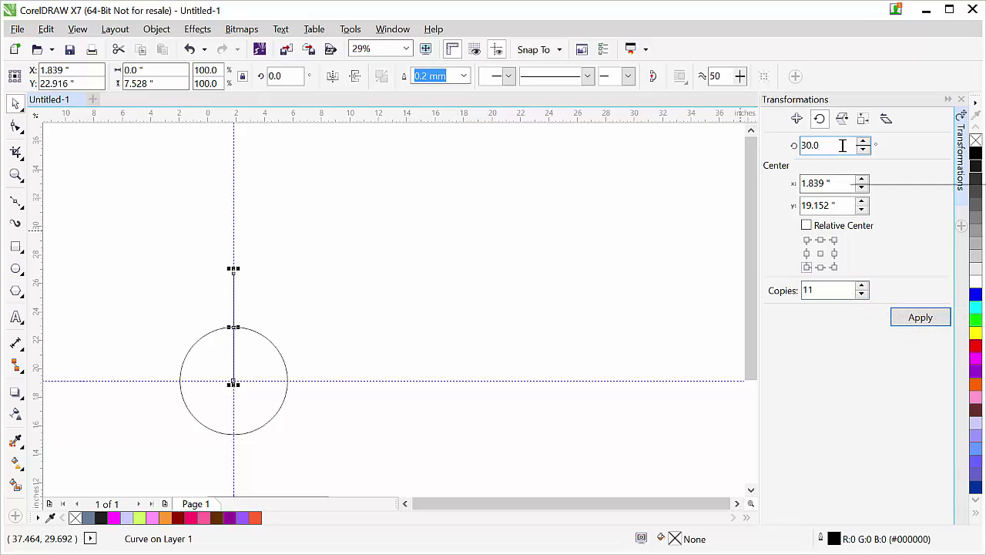
left_click(694, 336)
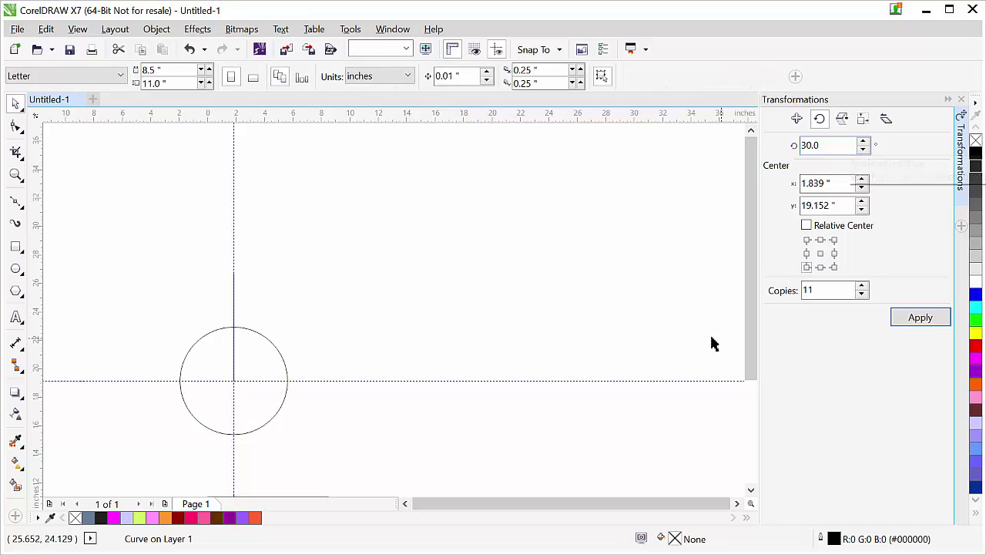
left_click(234, 305)
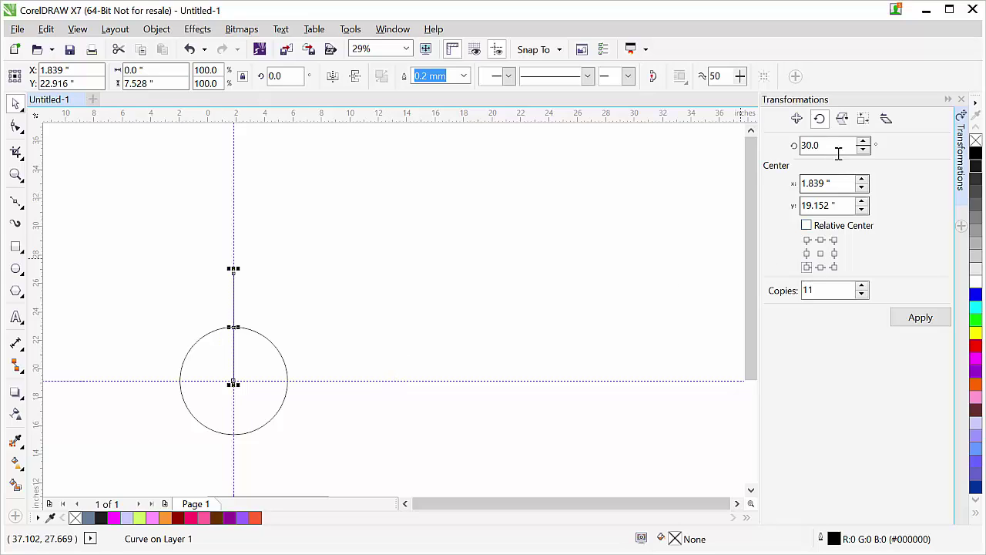
- Apply a 90° rotation with 3 copies so the line forms a cross through the centre
left_click_drag(836, 145, 782, 145)
type("90")
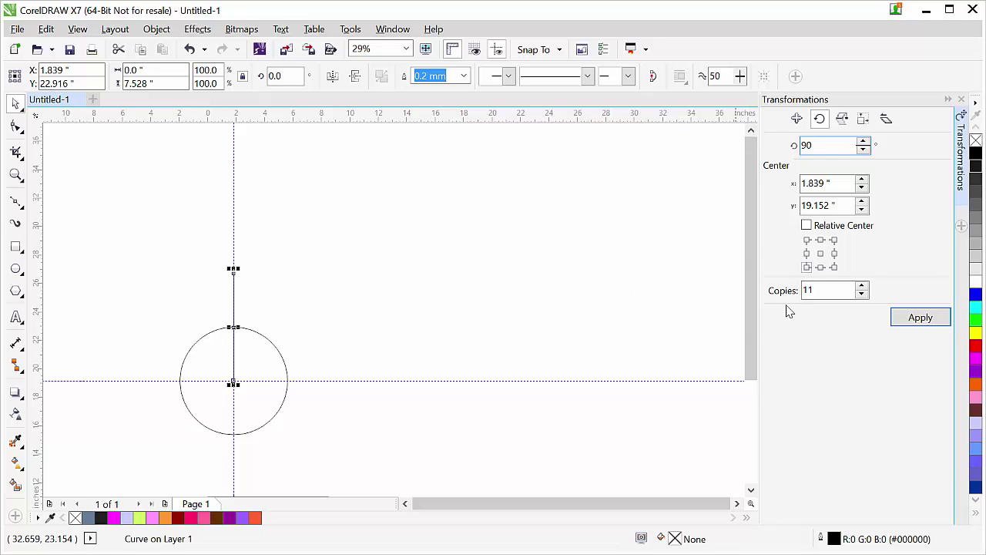
scroll(240, 354, "up", 2)
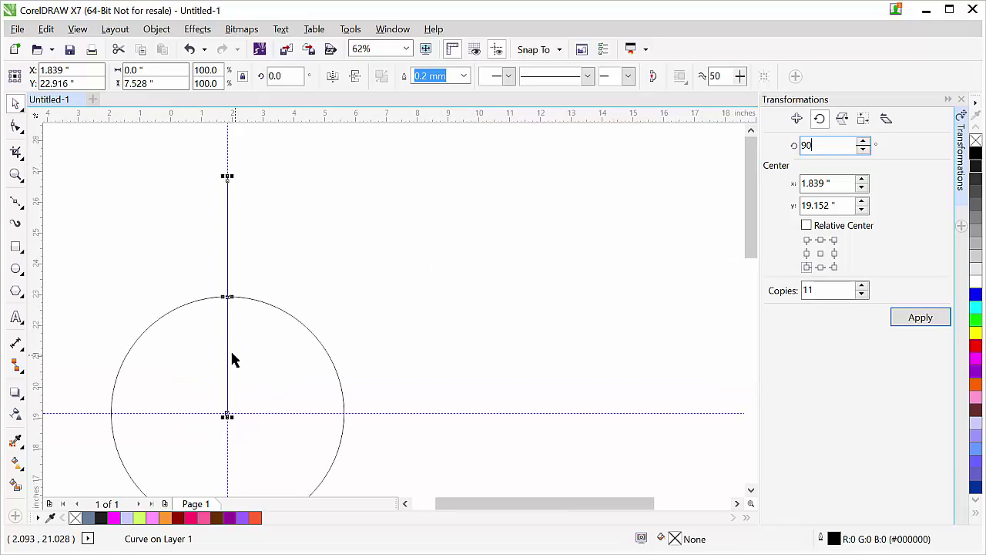
left_click(229, 315)
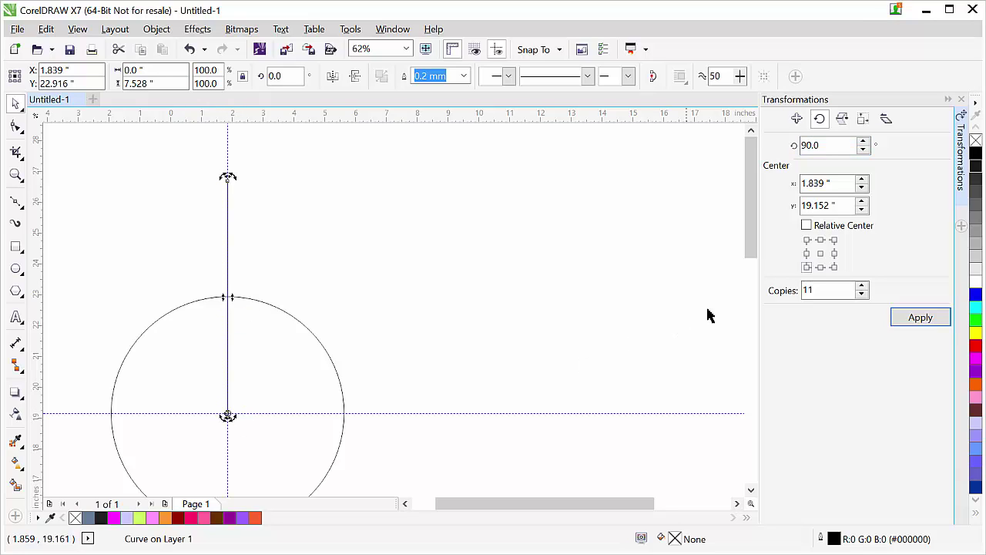
double_click(828, 289)
scroll(625, 255, "down", 2)
scroll(625, 255, "left", 2)
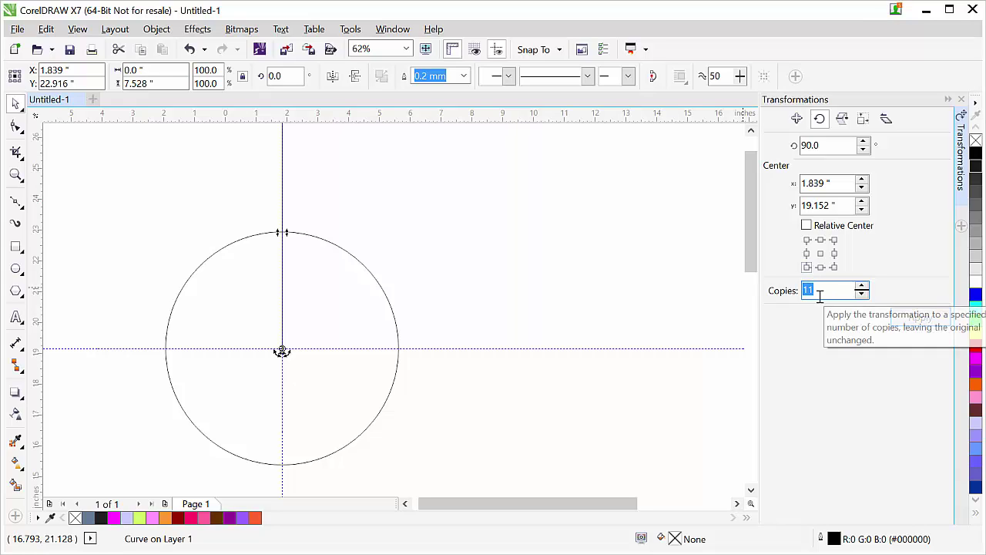
type("3")
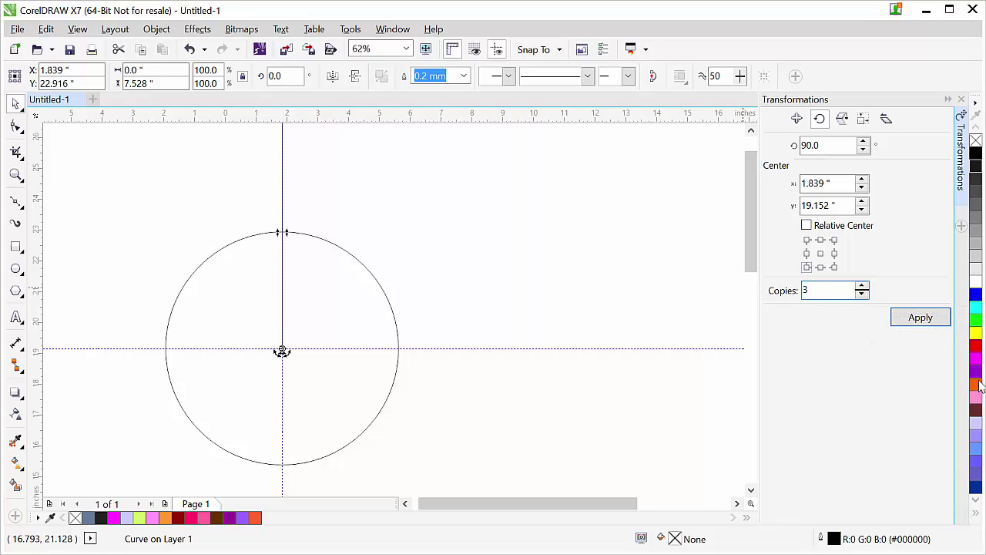
left_click(921, 318)
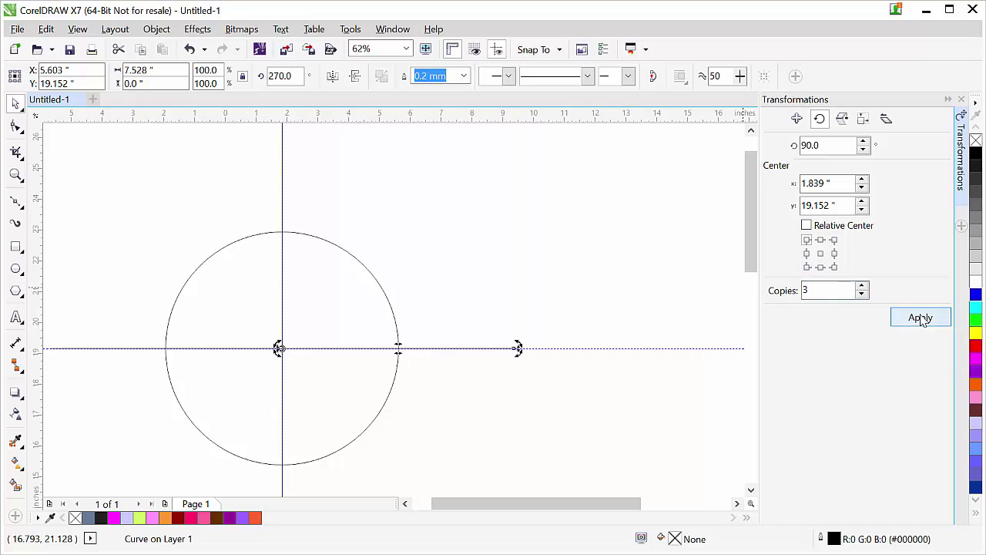
left_click(566, 293)
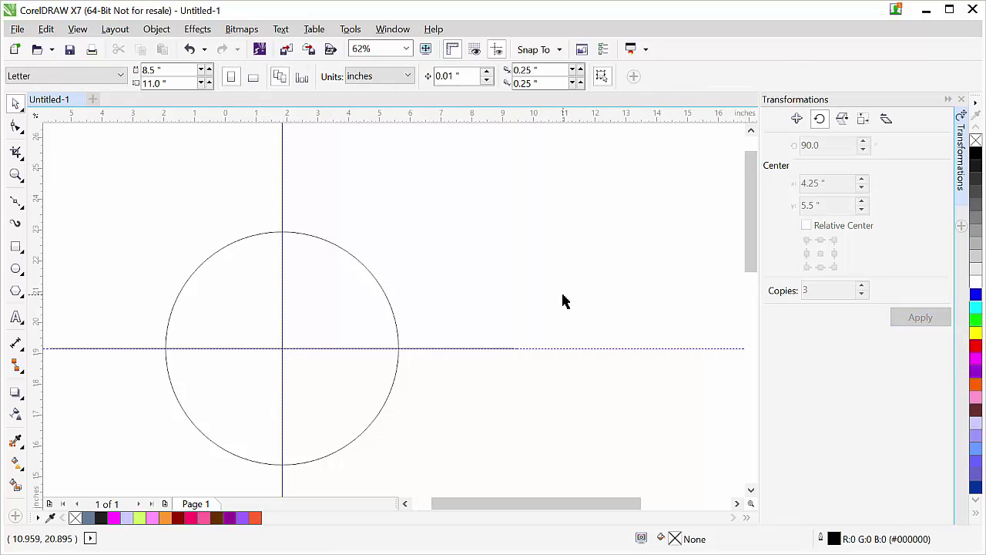
scroll(510, 293, "down", 2)
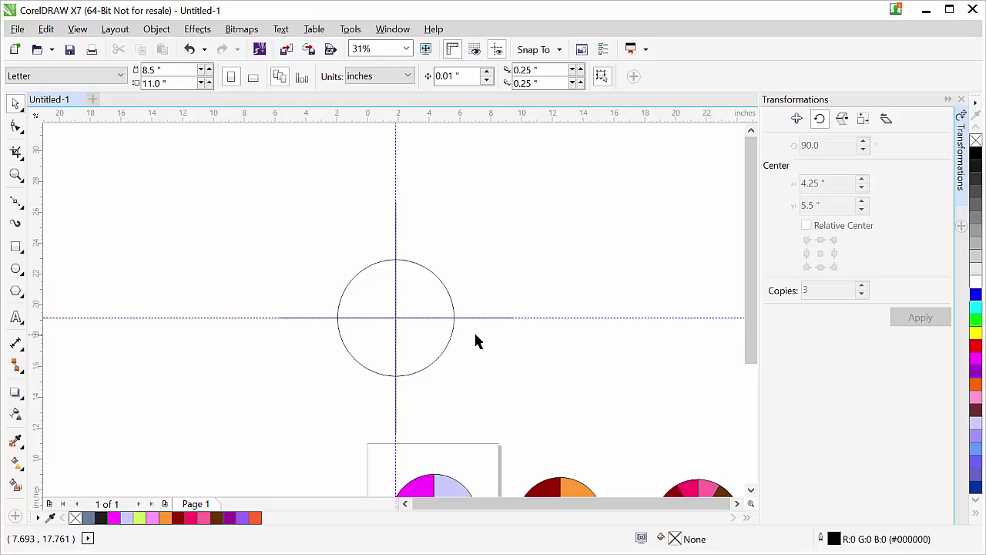
scroll(415, 335, "up", 1)
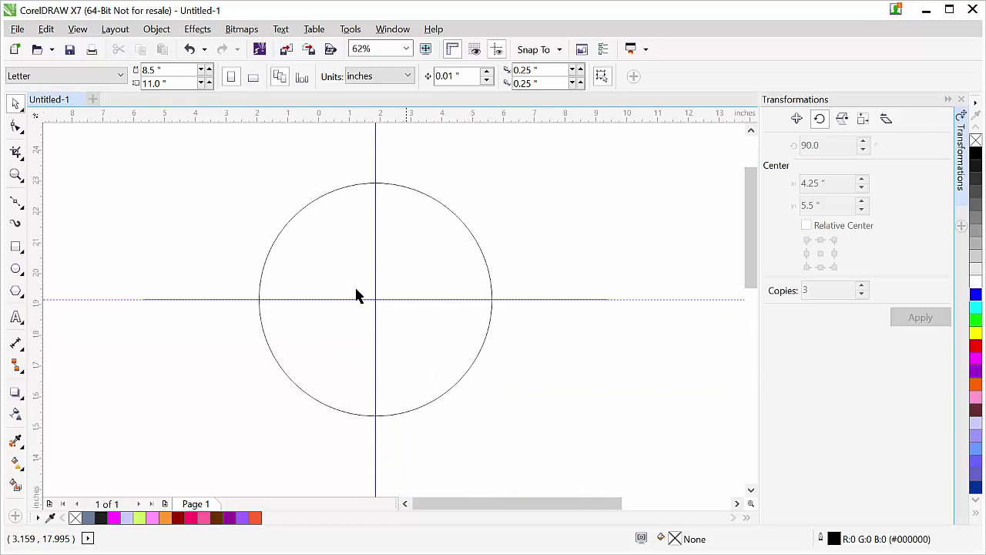
- Smart Fill the quarters orange (top-left), pink (top-right), dark red (bottom-right) and dark purple (bottom-left)
left_click(15, 486)
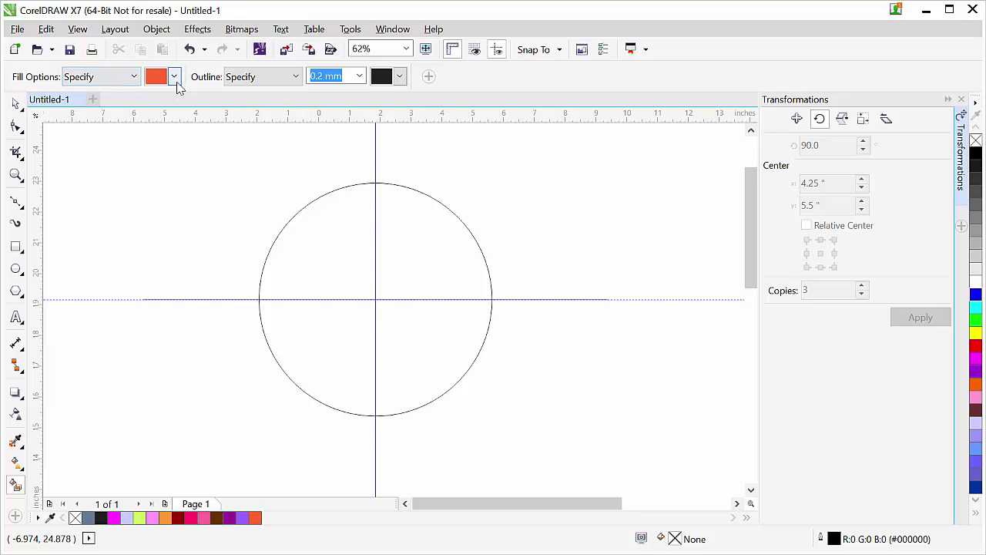
left_click(306, 234)
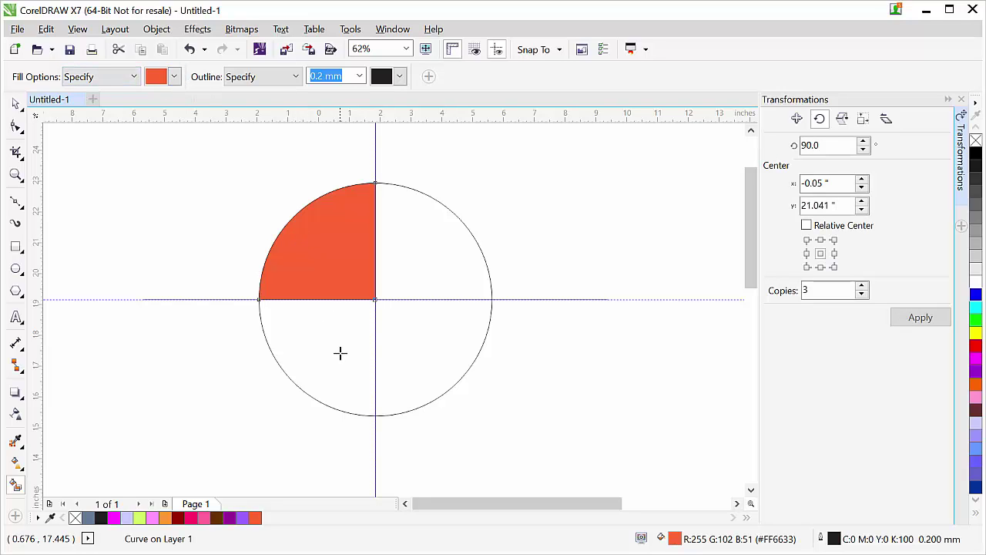
left_click(174, 76)
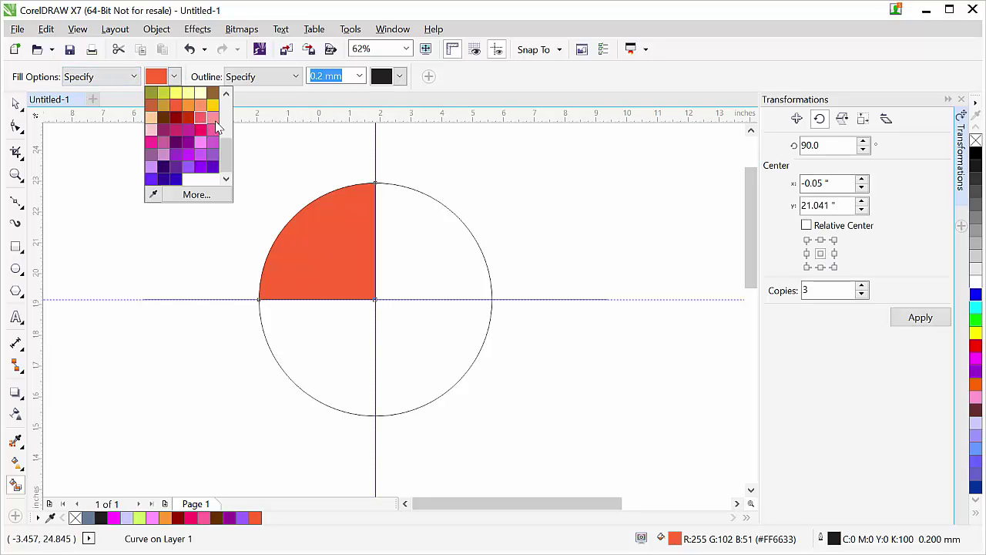
left_click(213, 126)
left_click(433, 258)
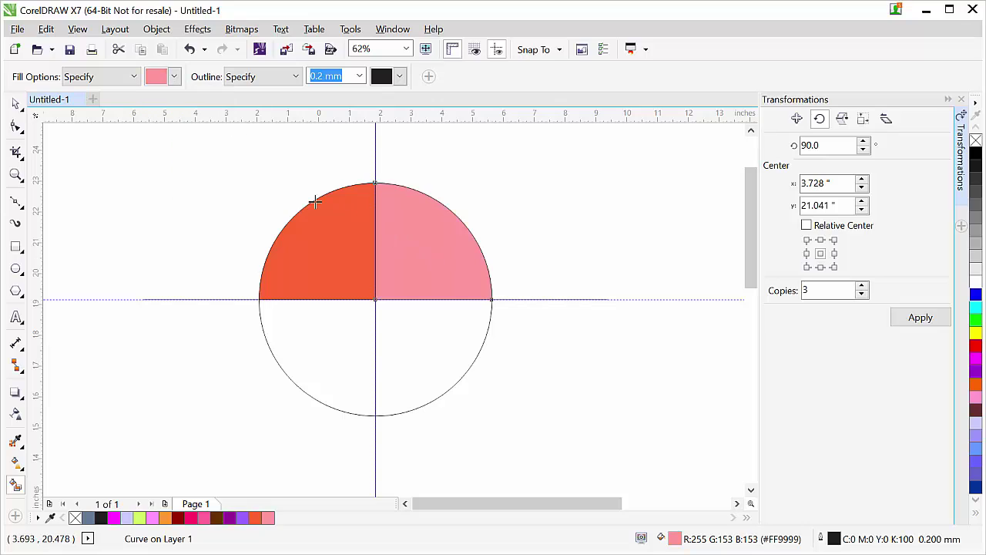
left_click(174, 77)
left_click(177, 122)
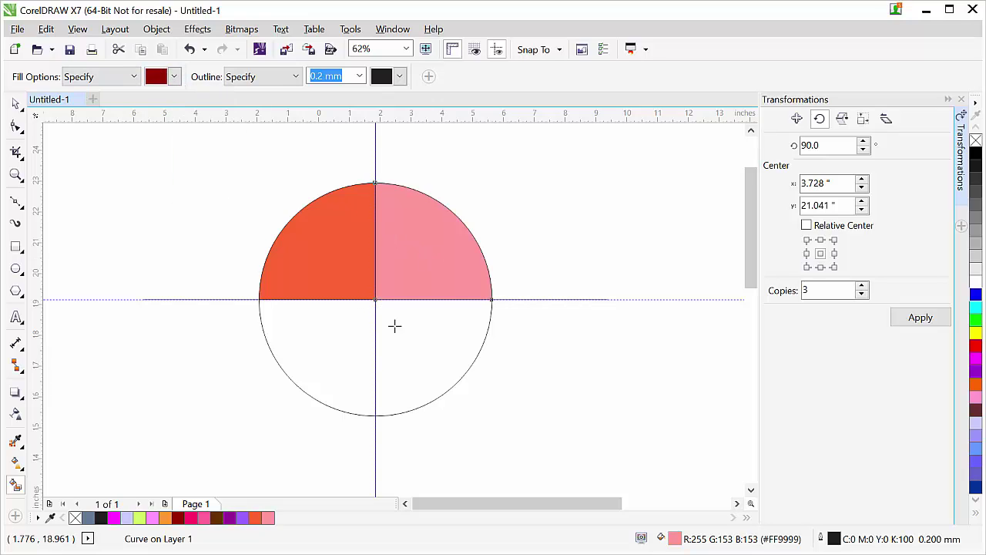
left_click(394, 326)
left_click(174, 78)
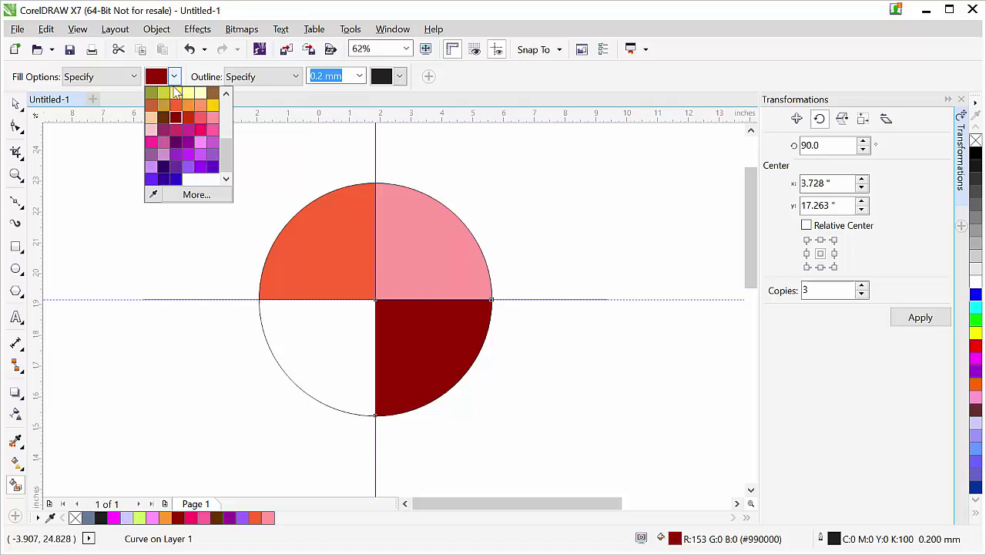
left_click(163, 169)
left_click(312, 341)
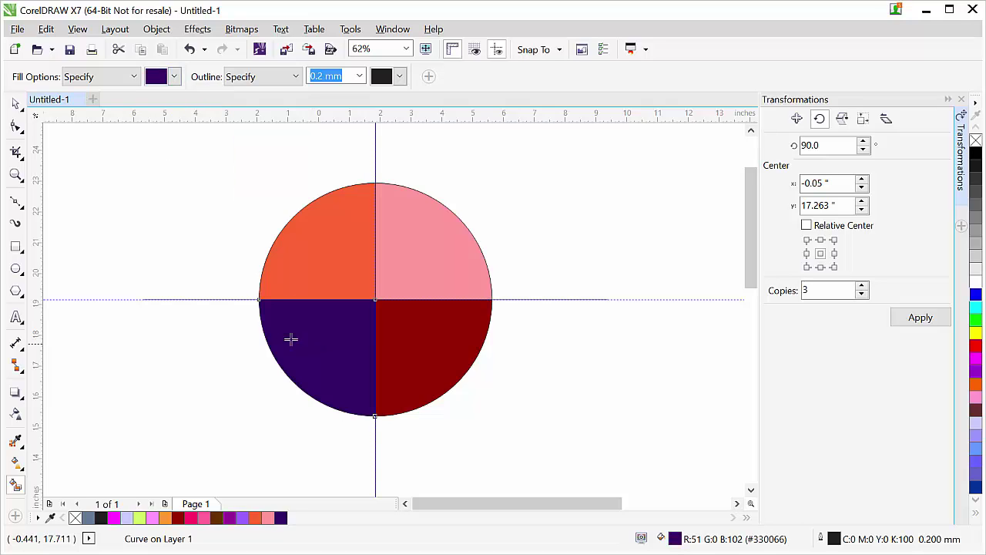
- Return to the Pick tool and select the line lying along the horizontal axis
left_click(15, 102)
left_click(161, 301)
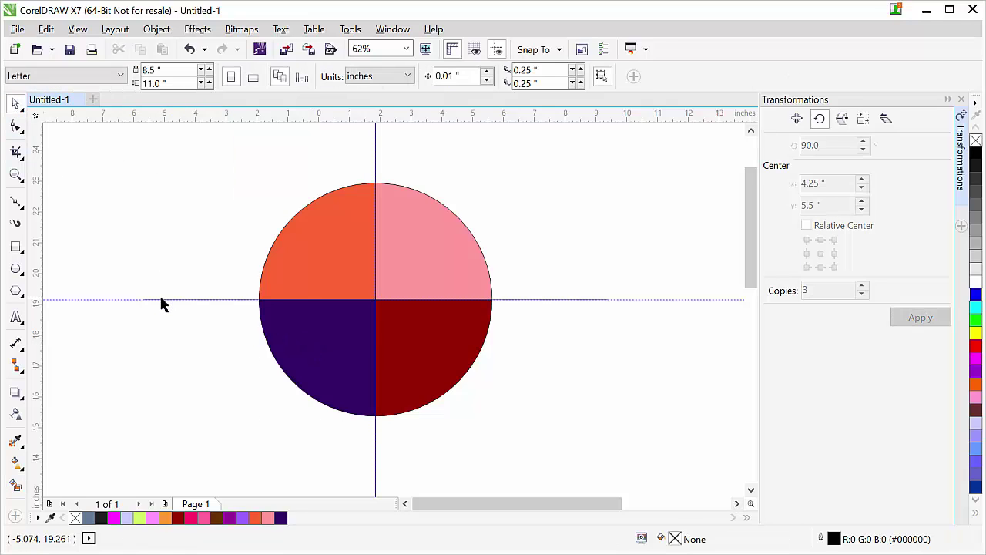
left_click(162, 299)
left_click(166, 299)
- Delete the line stubs sticking out right, above and below the circle
key("Escape")
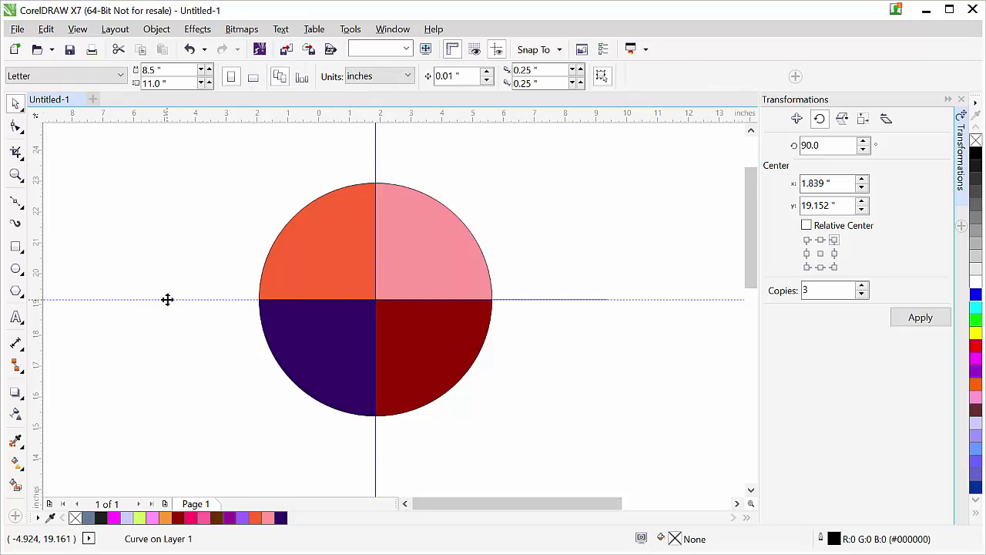
left_click(563, 299)
key("Delete")
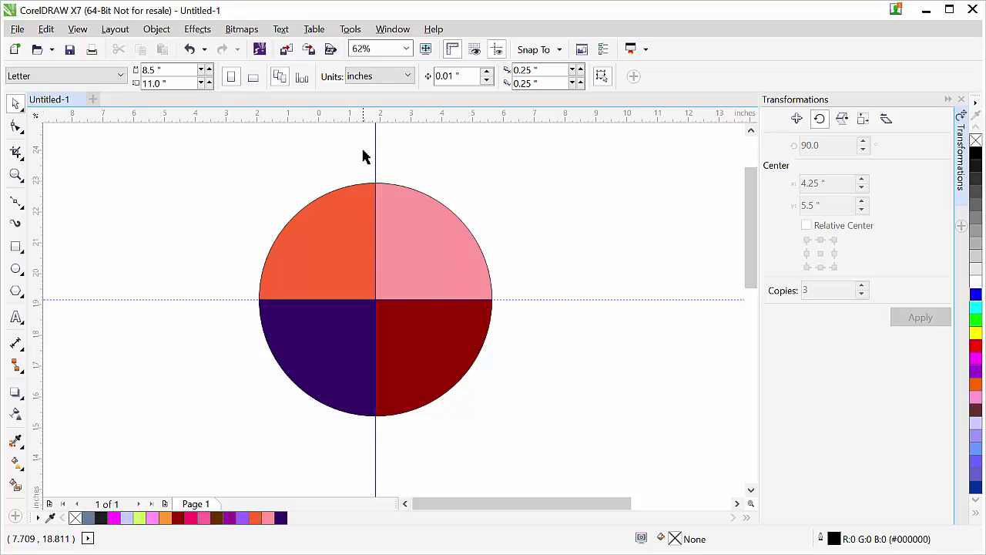
left_click(376, 154)
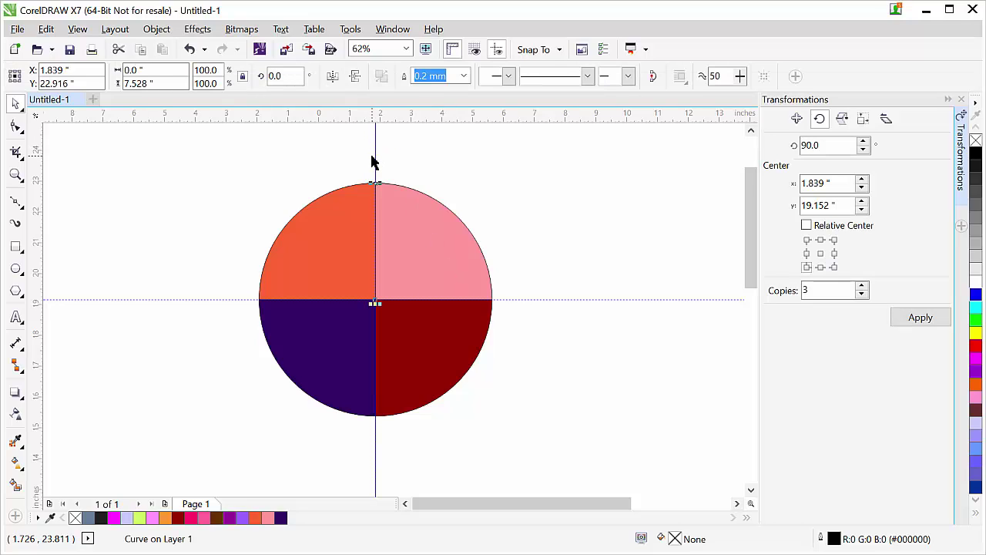
key("Delete")
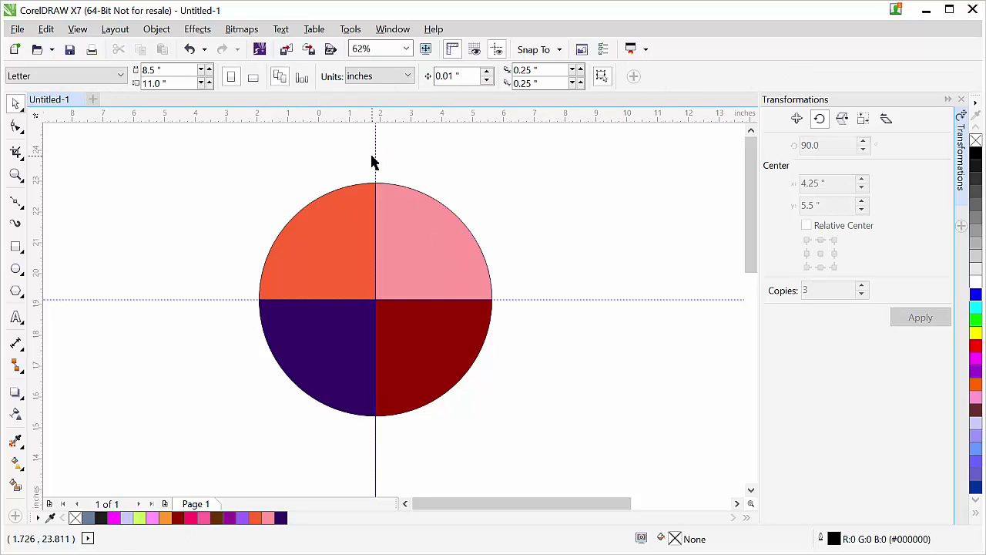
left_click(375, 450)
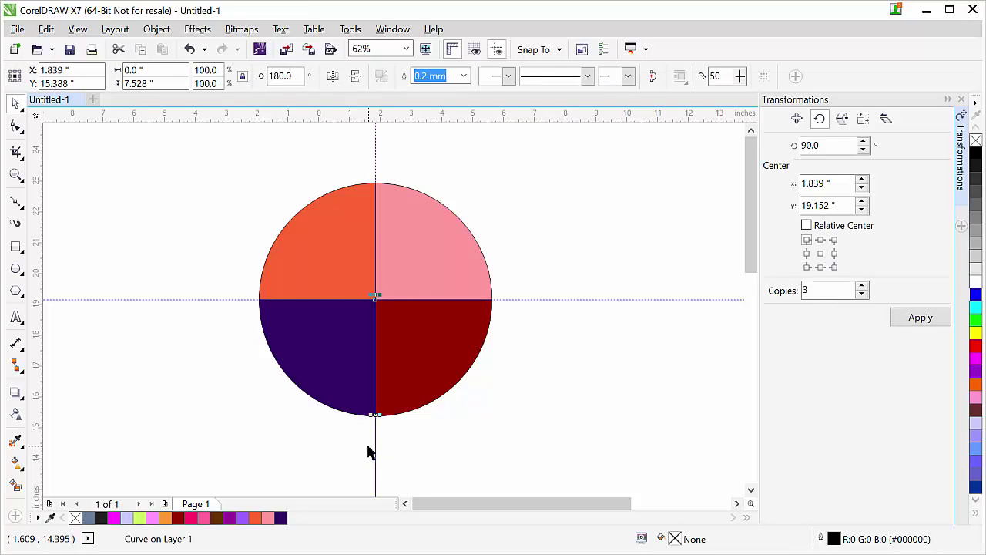
key("Delete")
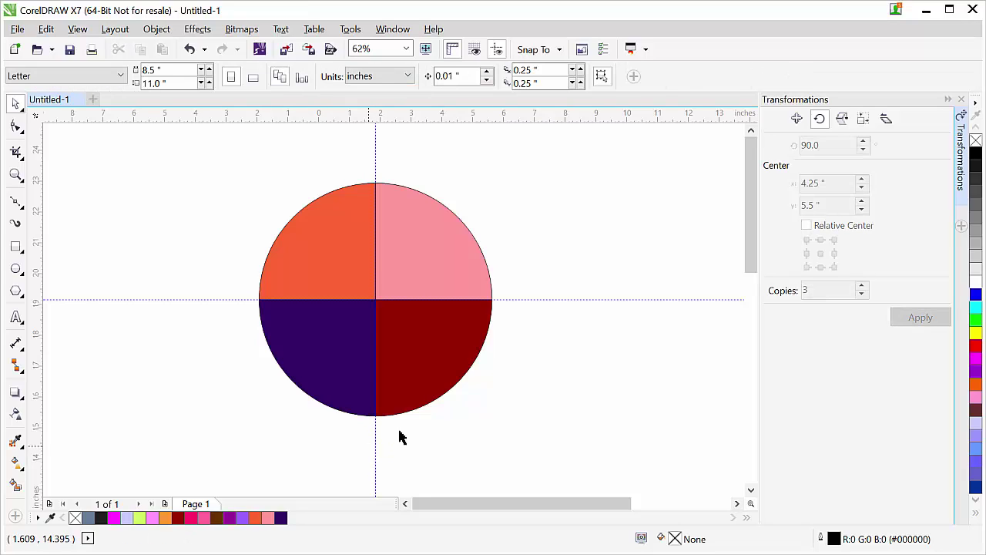
- Delete the horizontal and vertical guidelines
left_click(581, 299)
key("Delete")
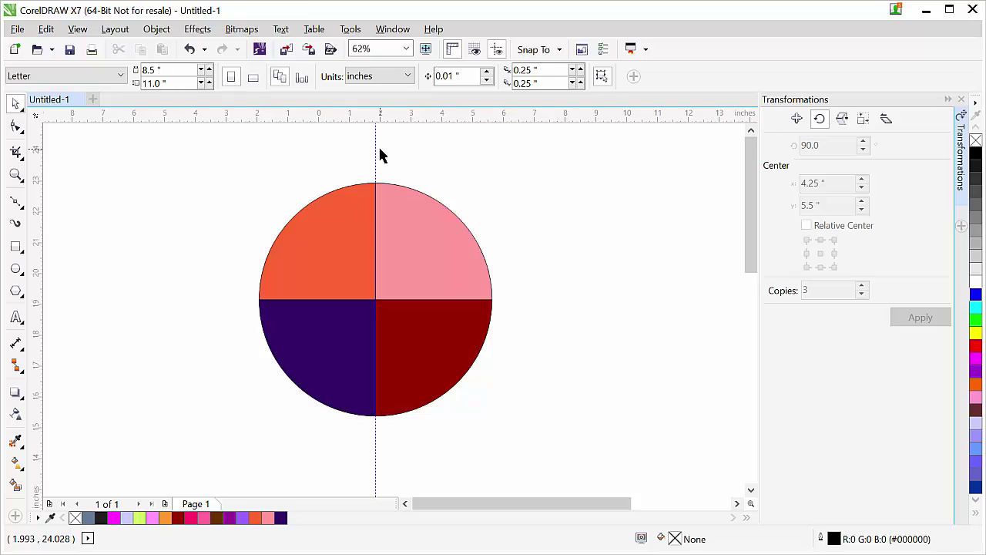
left_click(375, 148)
key("Delete")
scroll(433, 264, "down", 3)
scroll(392, 337, "up", 2)
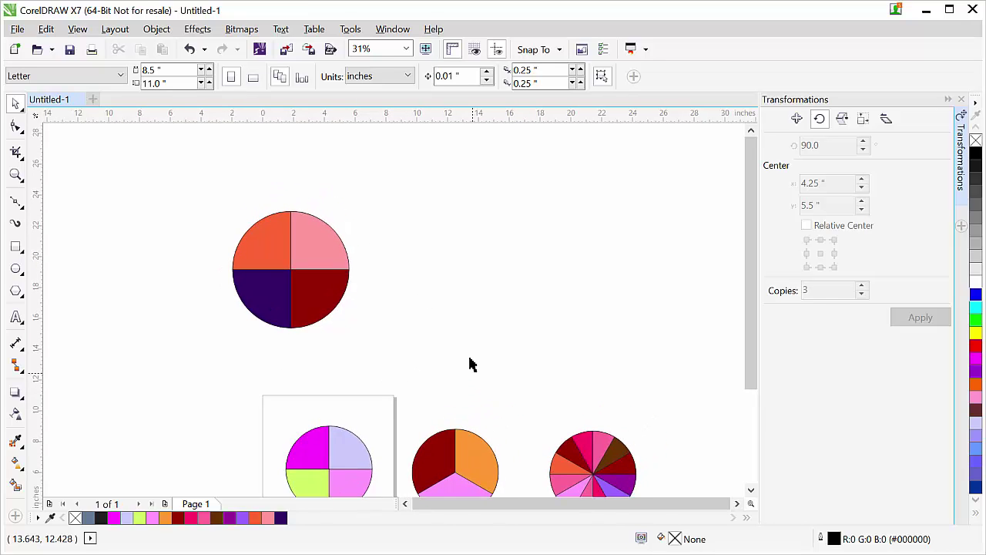
scroll(456, 327, "up", 2)
scroll(425, 306, "down", 1)
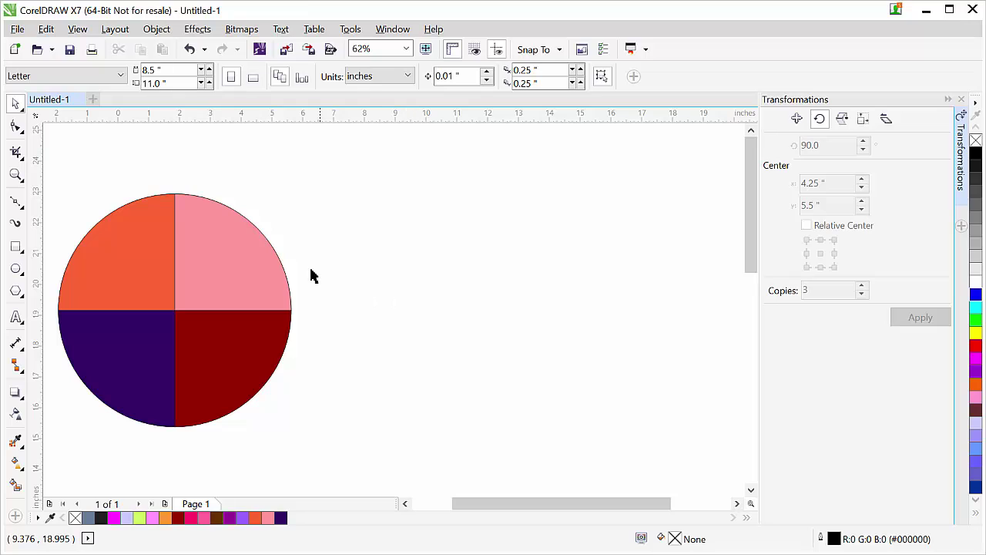
- Draw a new 6.6-inch circle to the right of the pie and nudge it up-left
left_click(16, 268)
mouse_move(435, 248)
left_mouse_down()
mouse_move(508, 337)
mouse_move(638, 450)
left_mouse_up()
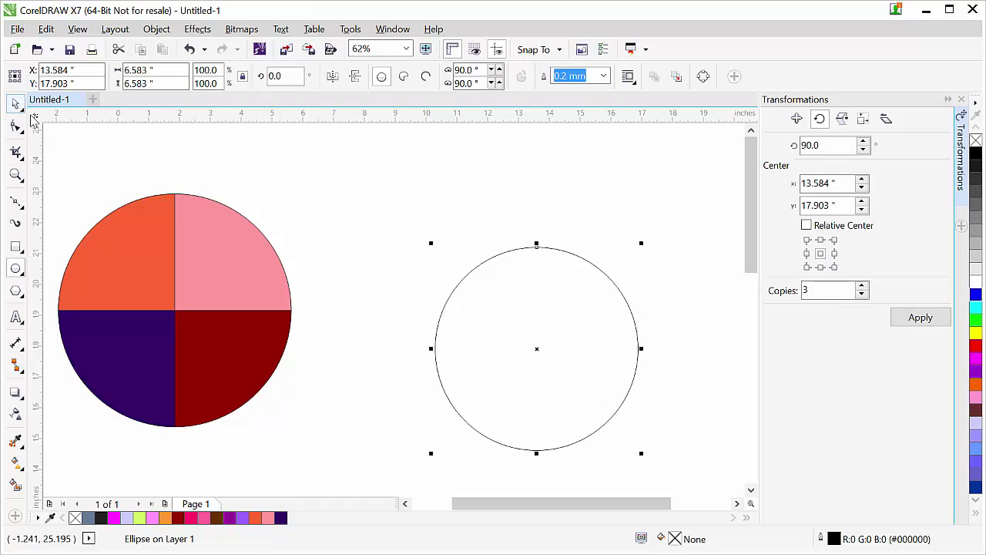
left_click(15, 103)
left_click_drag(564, 348, 538, 299)
left_click(60, 158)
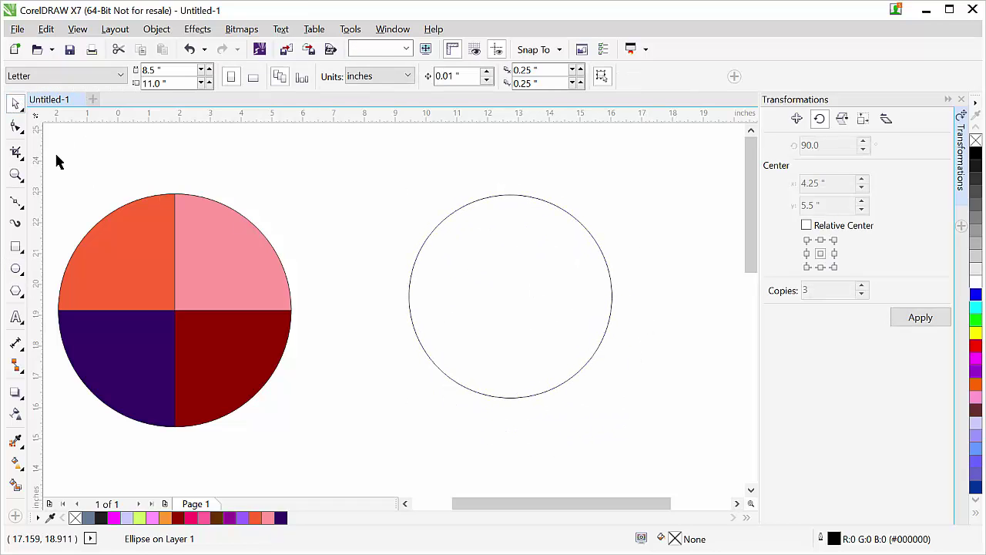
- Draw a vertical line left of the circle, pivot it at its bottom end, and add a horizontal guide through the circle's middle
left_click(16, 223)
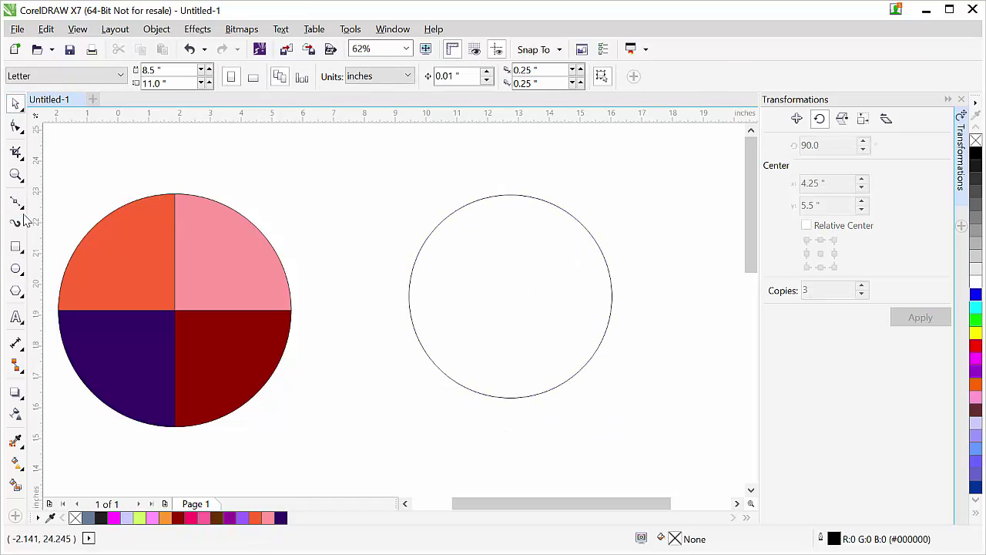
left_click(347, 310)
double_click(347, 144)
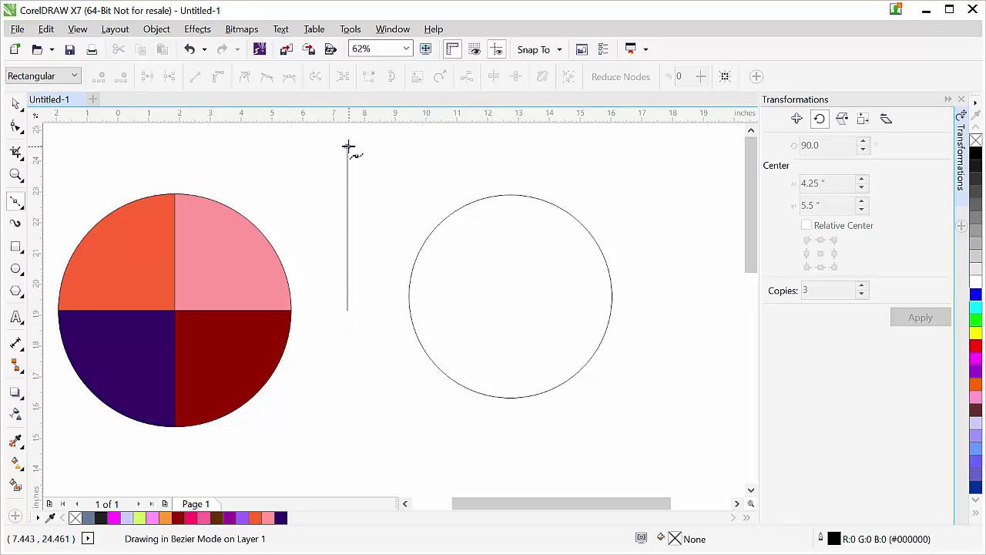
key("space")
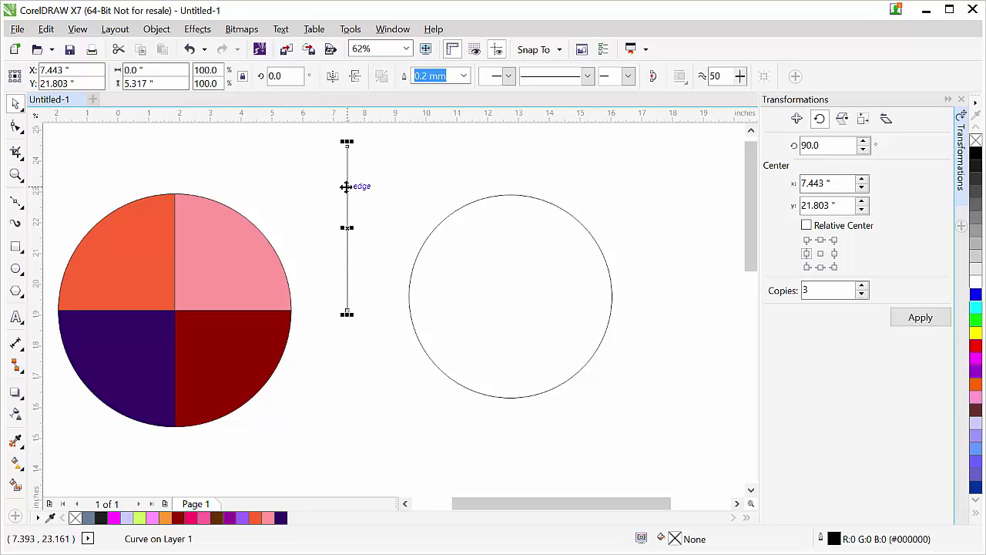
left_click(347, 194)
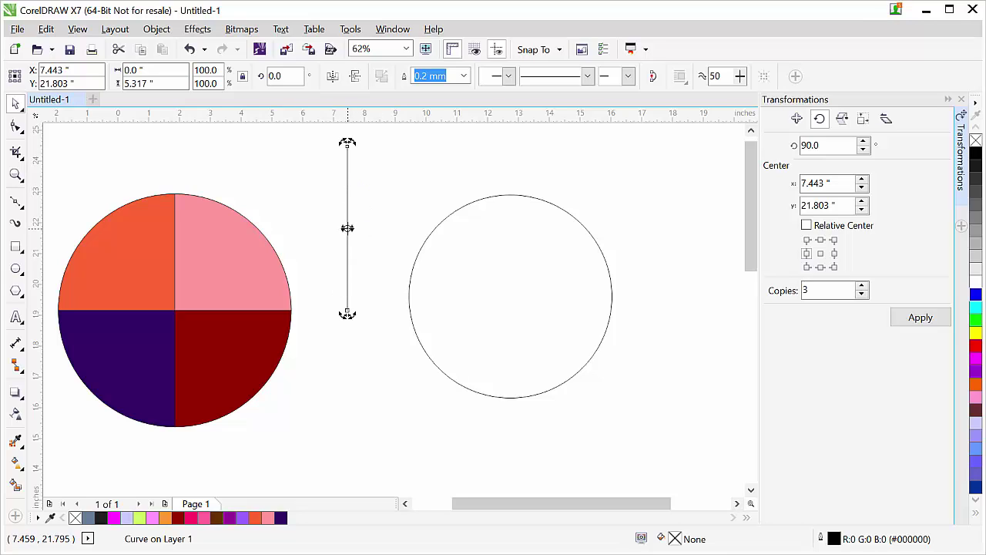
left_click_drag(347, 228, 347, 312)
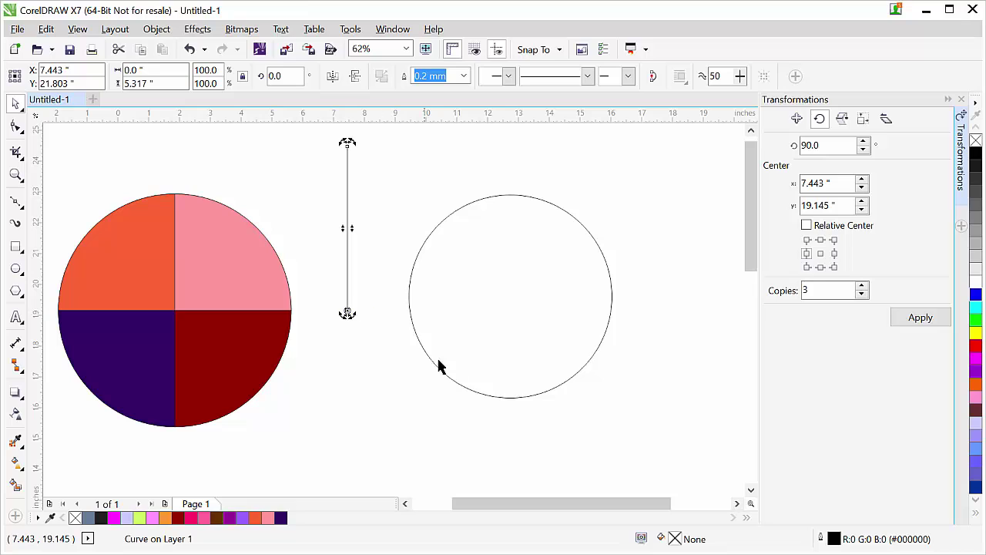
left_click(395, 374)
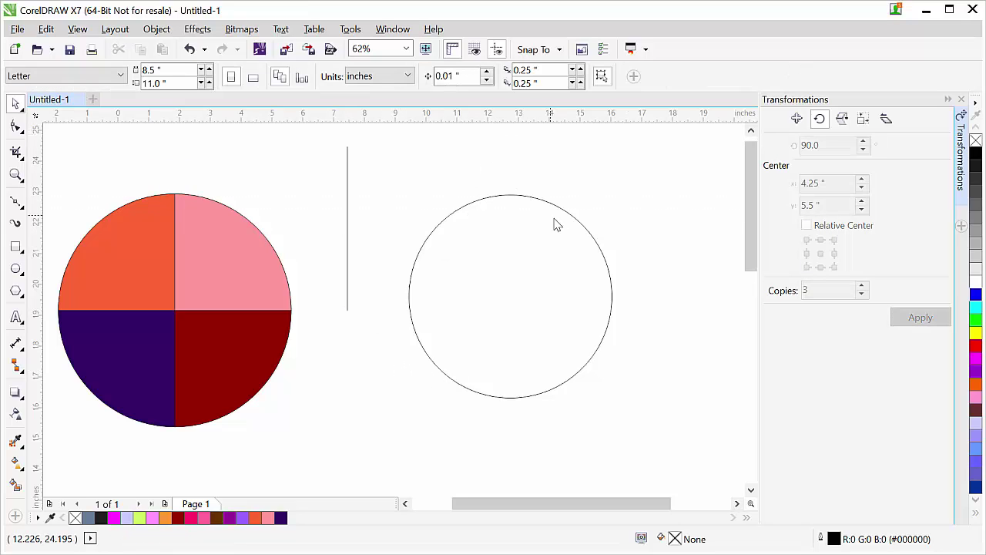
left_click_drag(557, 223, 513, 302)
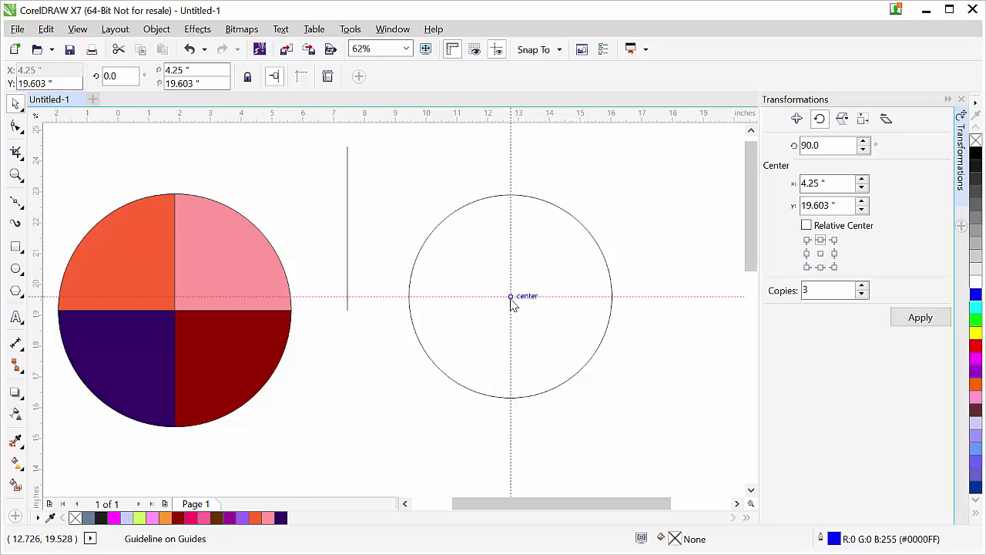
- Add a vertical guide at the circle's centre and drop the line's bottom end onto that centre
left_click_drag(511, 301, 509, 297)
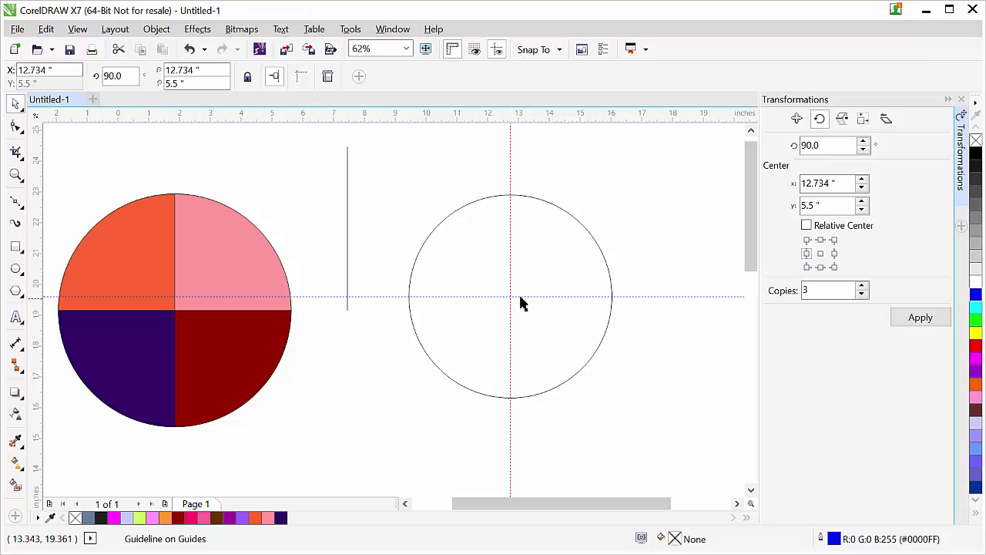
left_click(352, 223)
key("F10")
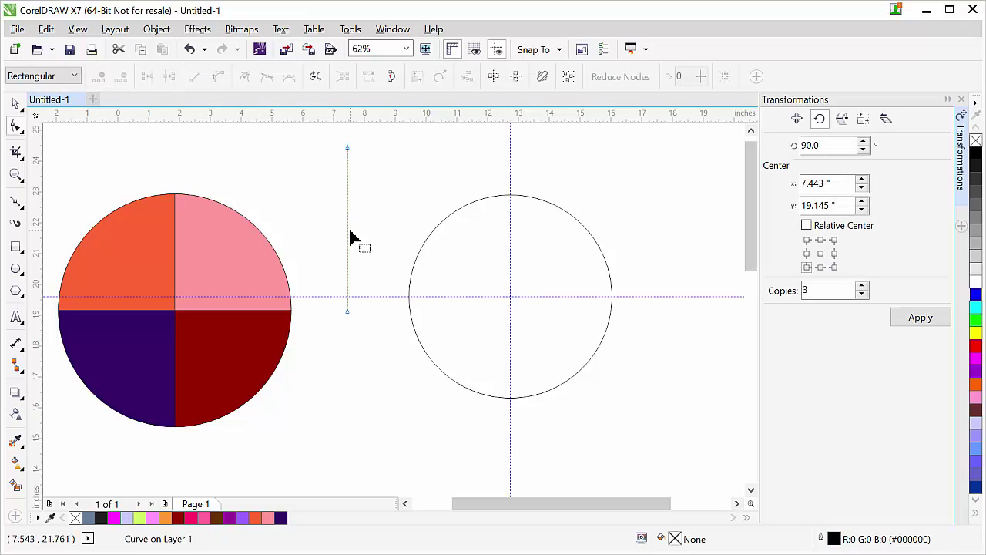
left_click(16, 103)
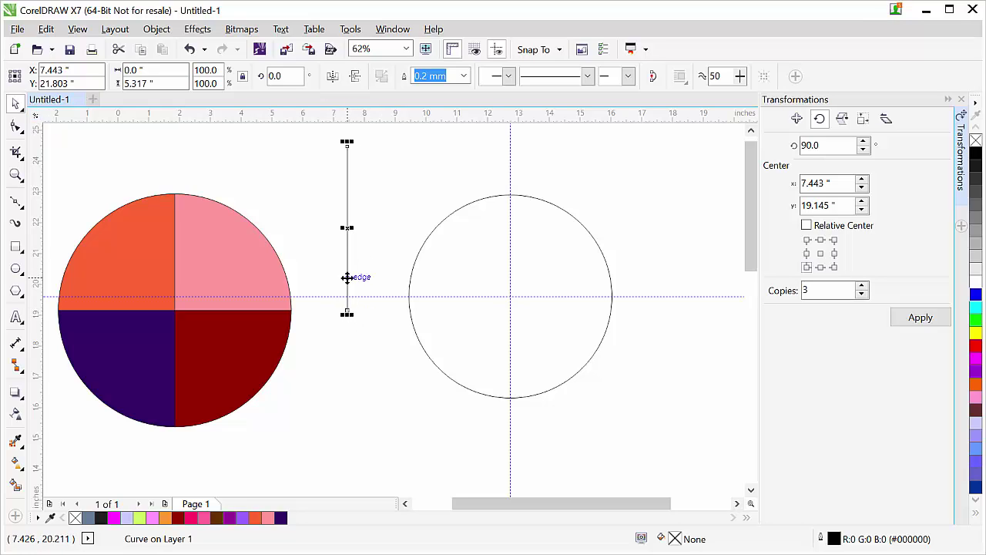
left_click_drag(347, 312, 511, 295)
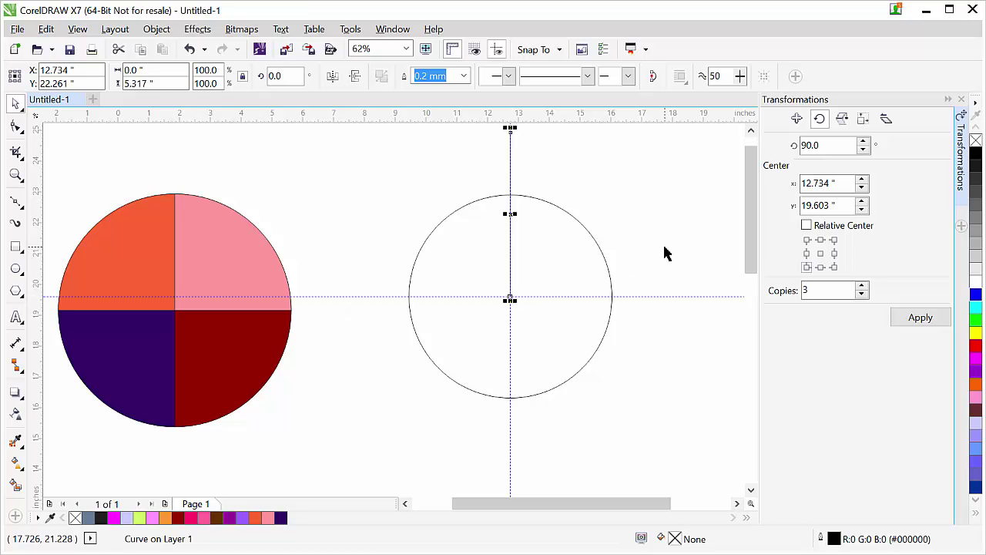
left_click_drag(665, 251, 542, 286)
- Rotate the line 120° about its centre with 2 copies in the Rotate docker
left_click(390, 202)
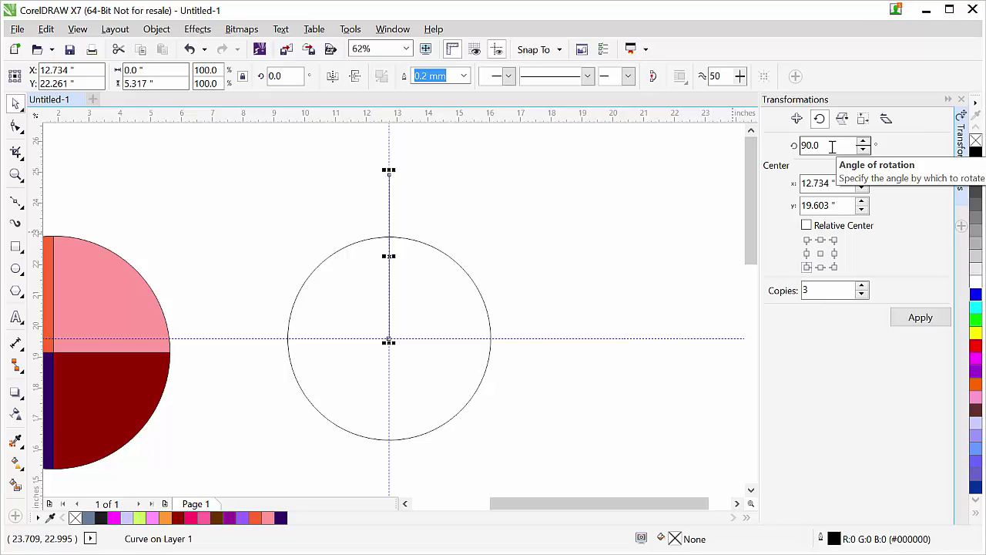
left_click_drag(832, 146, 796, 145)
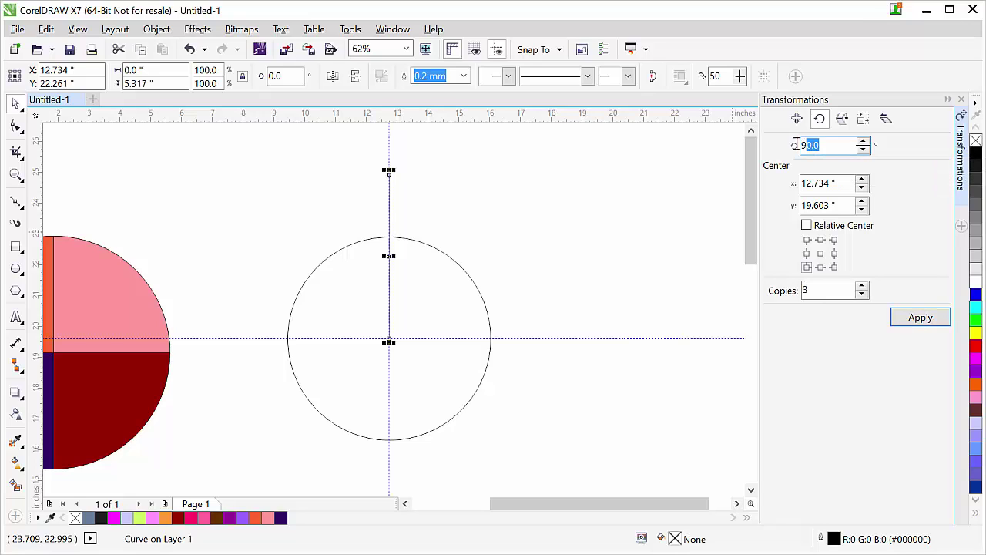
type("120")
left_click(807, 253)
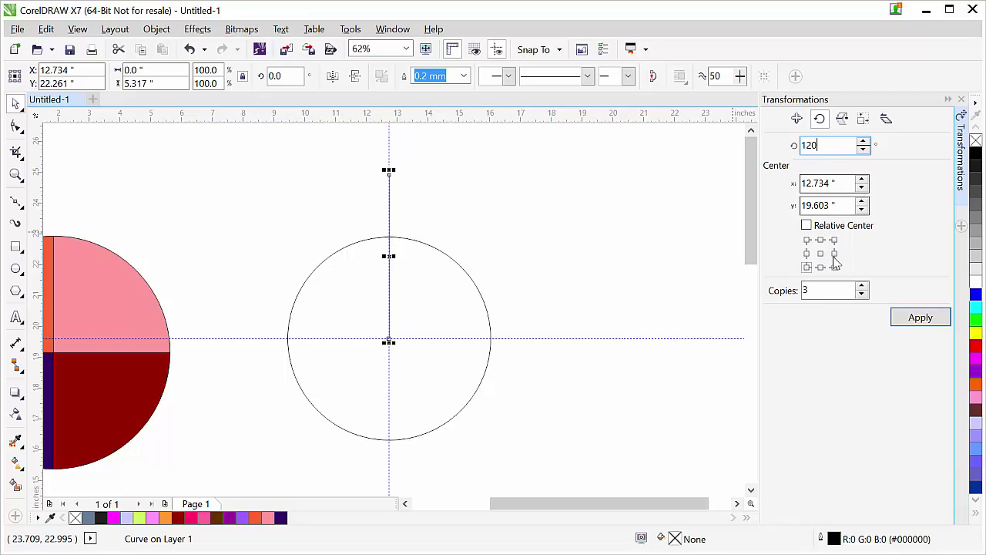
left_click(820, 253)
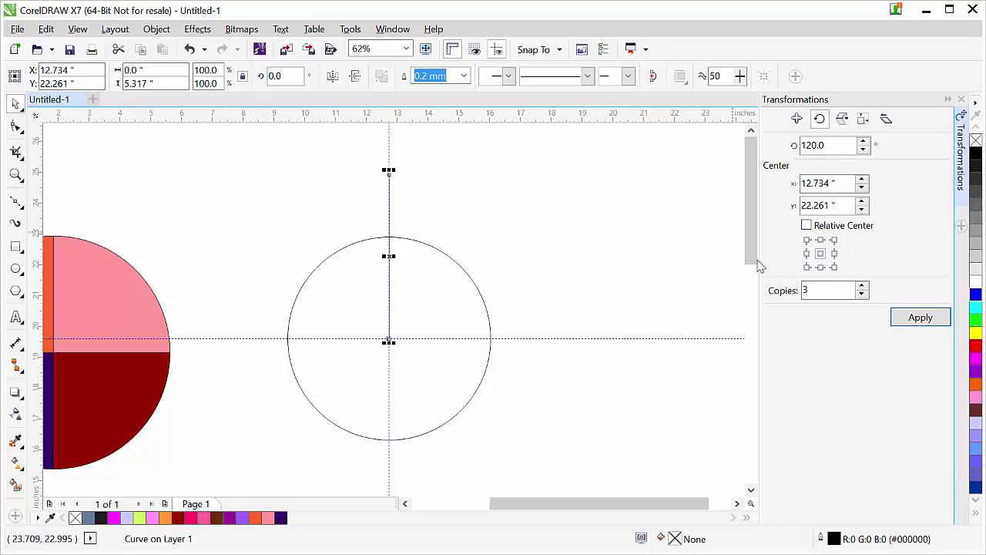
left_click(816, 291)
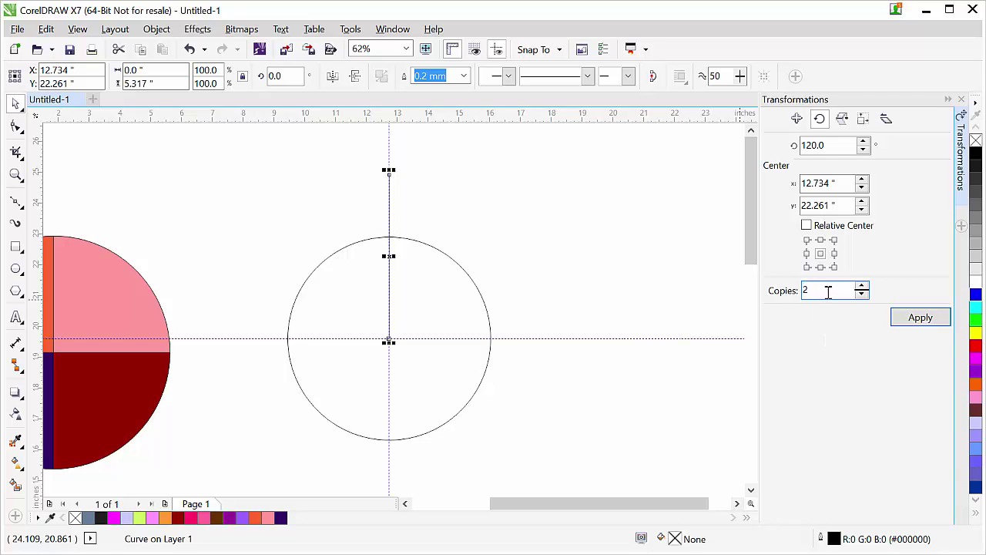
left_click(927, 323)
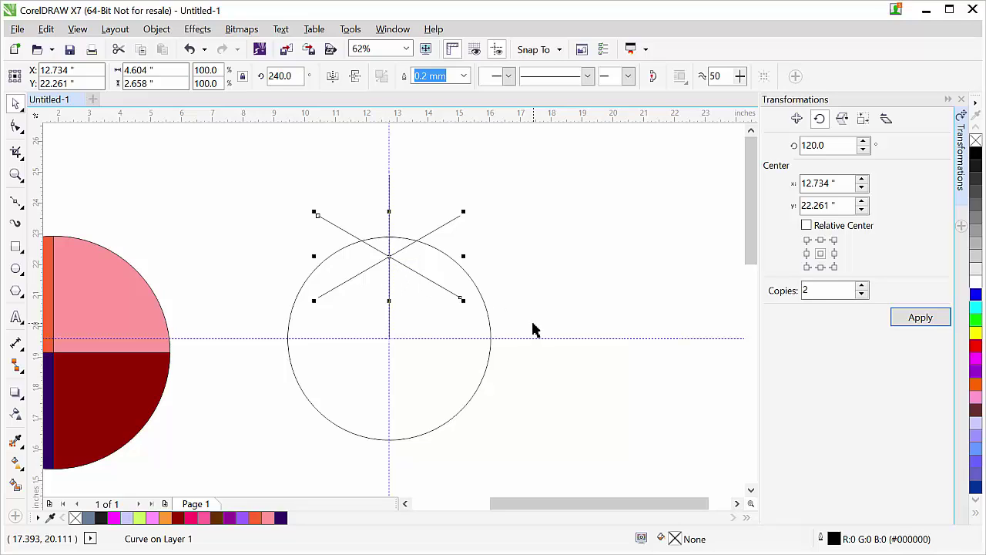
- Undo the misplaced copies, try pivoting at the line's bottom end, and undo the repeated copy attempts
key("ctrl+z")
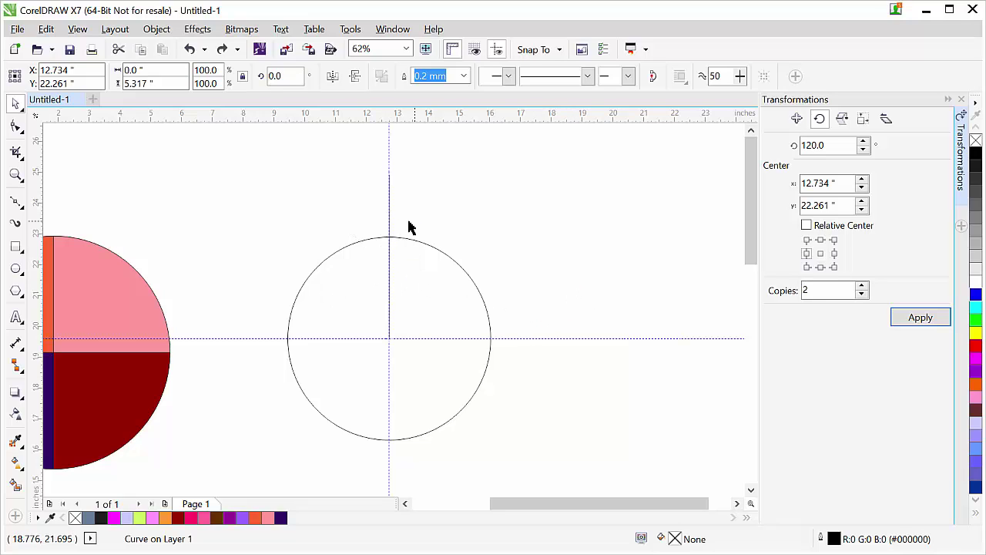
left_click(408, 228)
left_click_drag(390, 227, 478, 227)
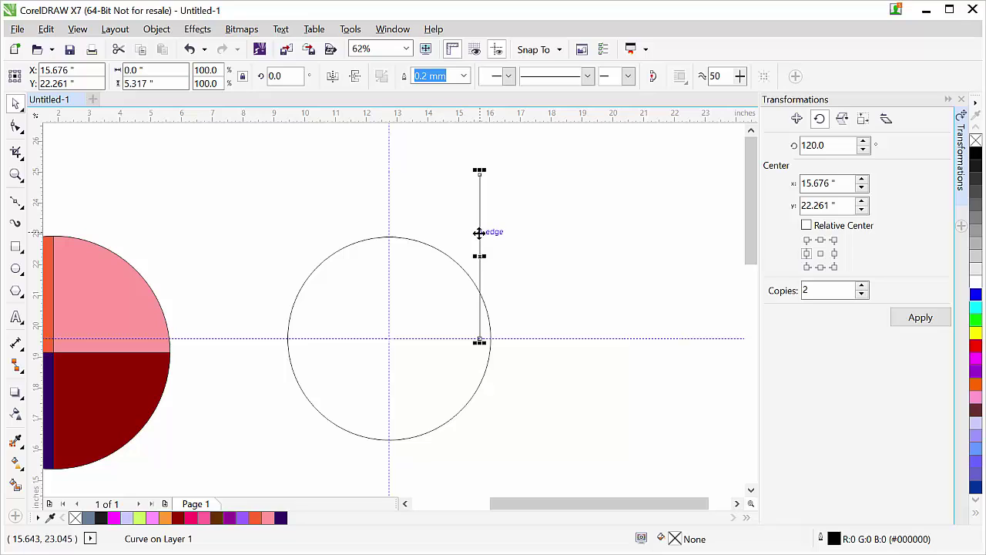
key("ctrl+z")
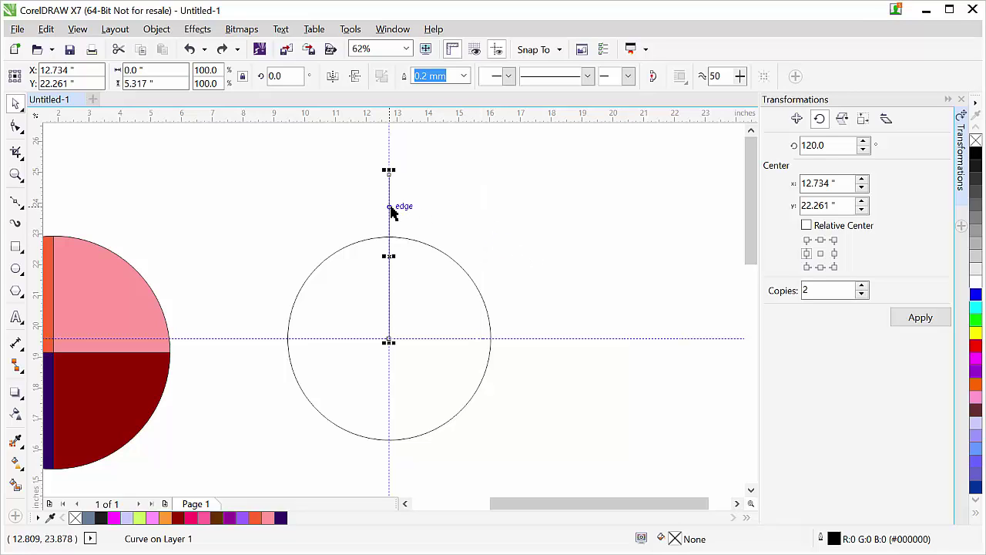
left_click(390, 210)
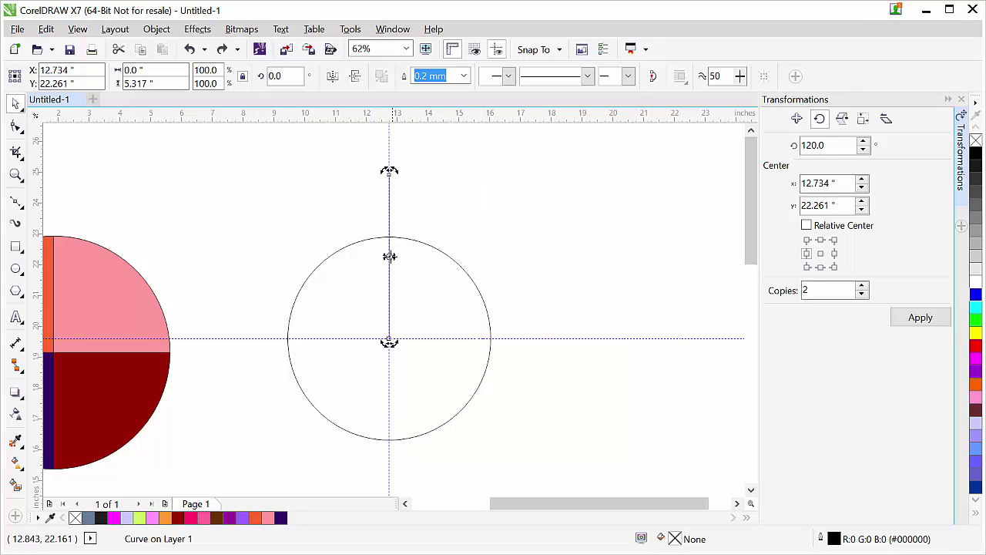
left_click_drag(389, 257, 389, 336)
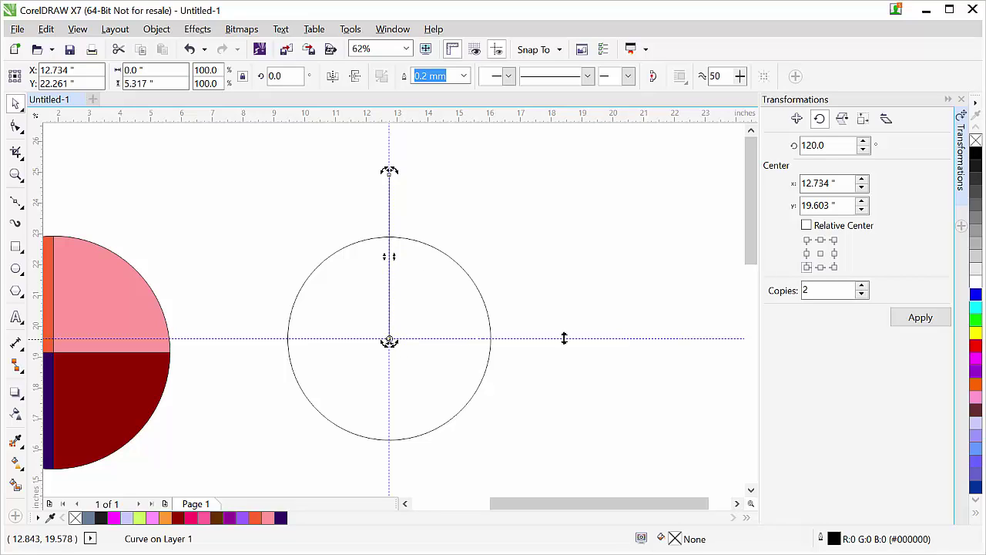
left_click(821, 254)
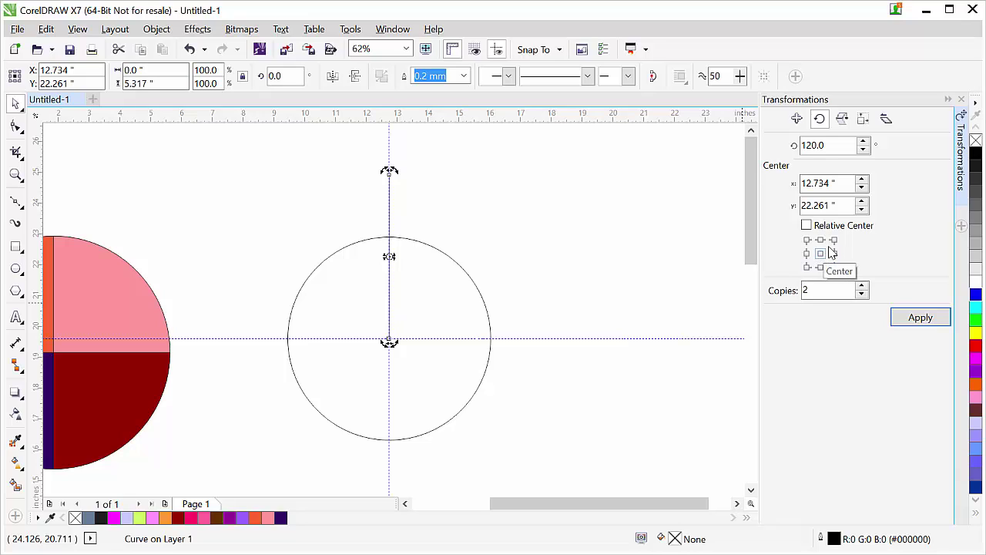
left_click(914, 320)
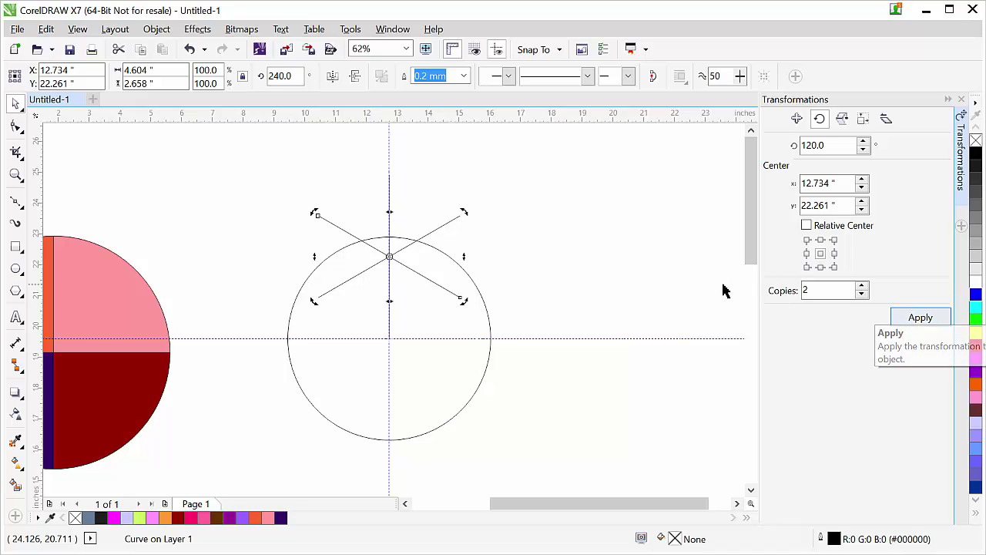
key("ctrl+z")
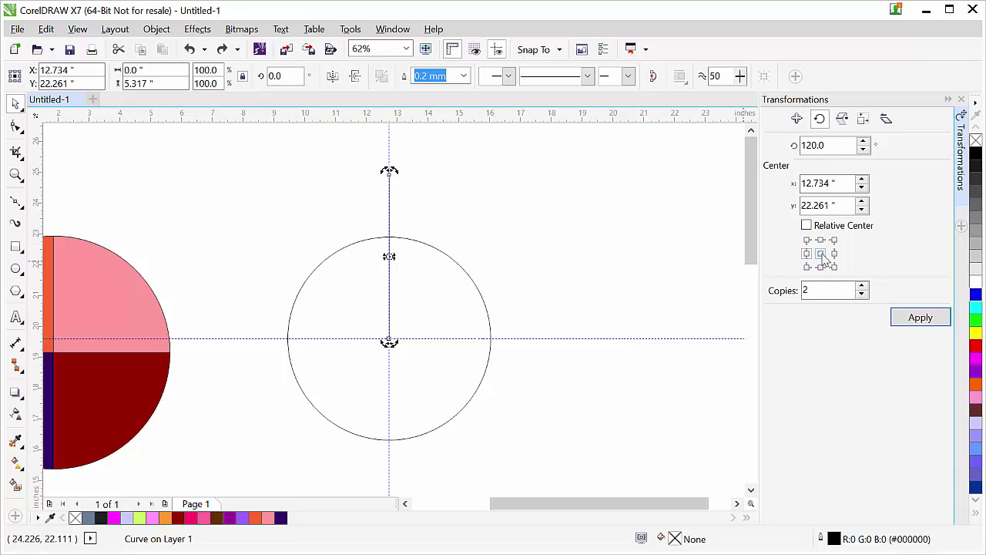
left_click(917, 319)
key("ctrl+z")
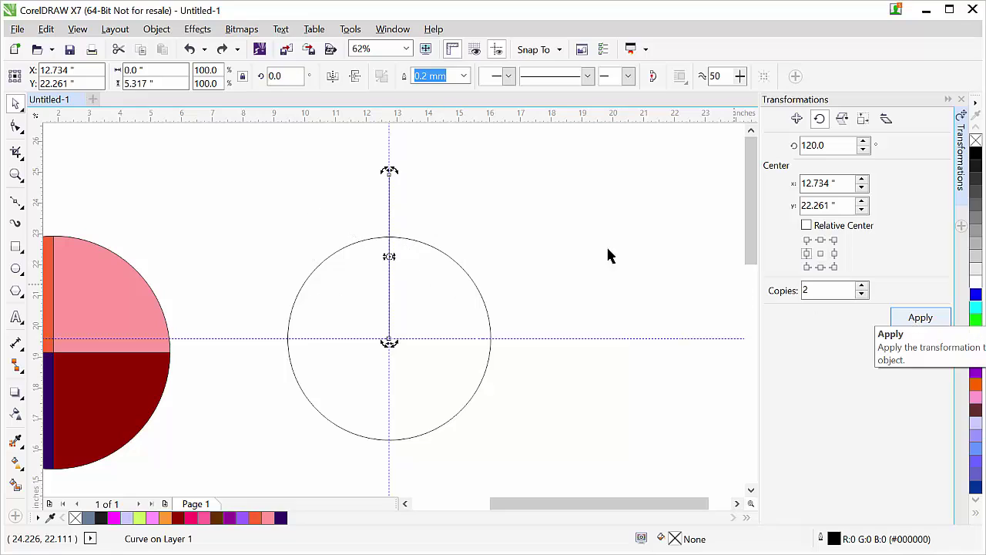
- Set the line's rotation centre to its bottom node and apply two 120° rotated copies
left_click(421, 226)
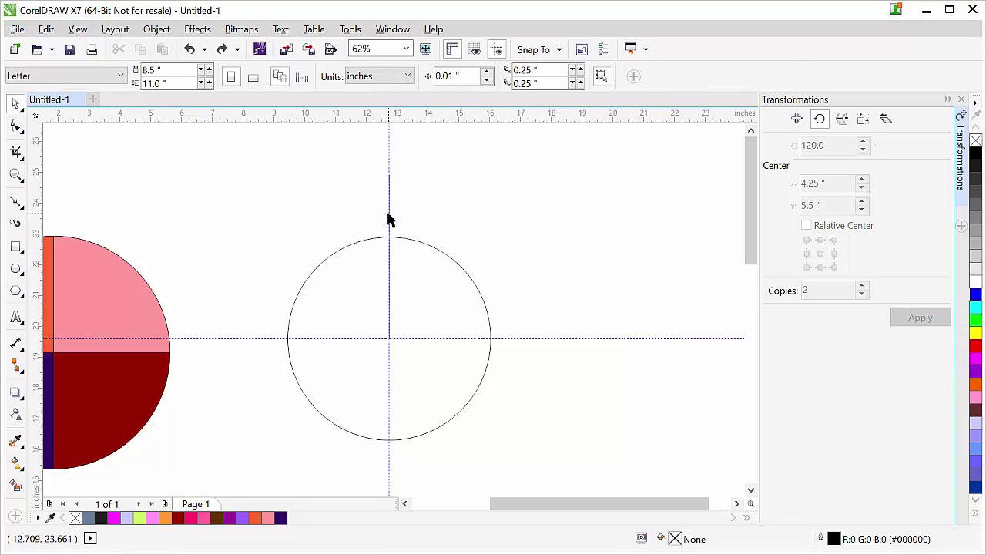
left_click(389, 218)
left_click(389, 216)
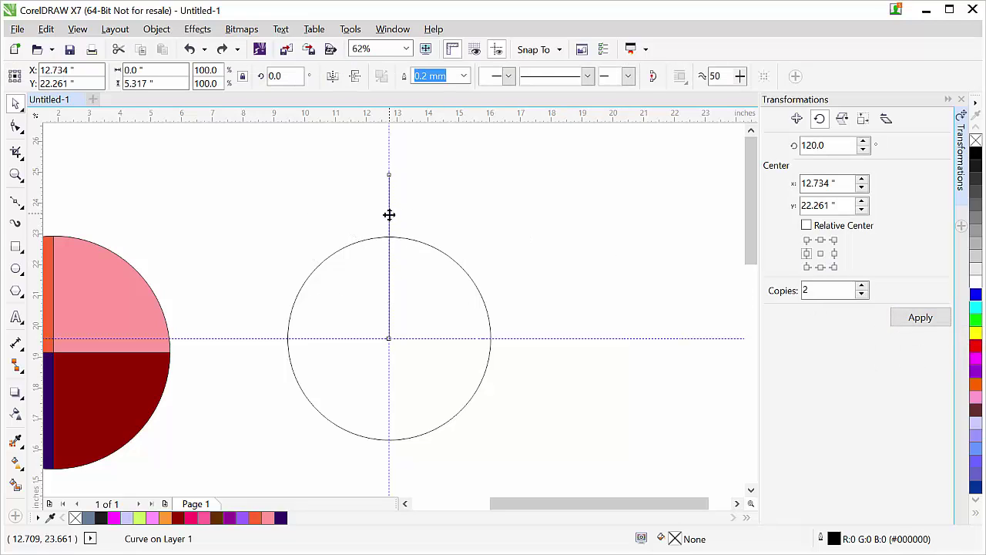
left_click(503, 248)
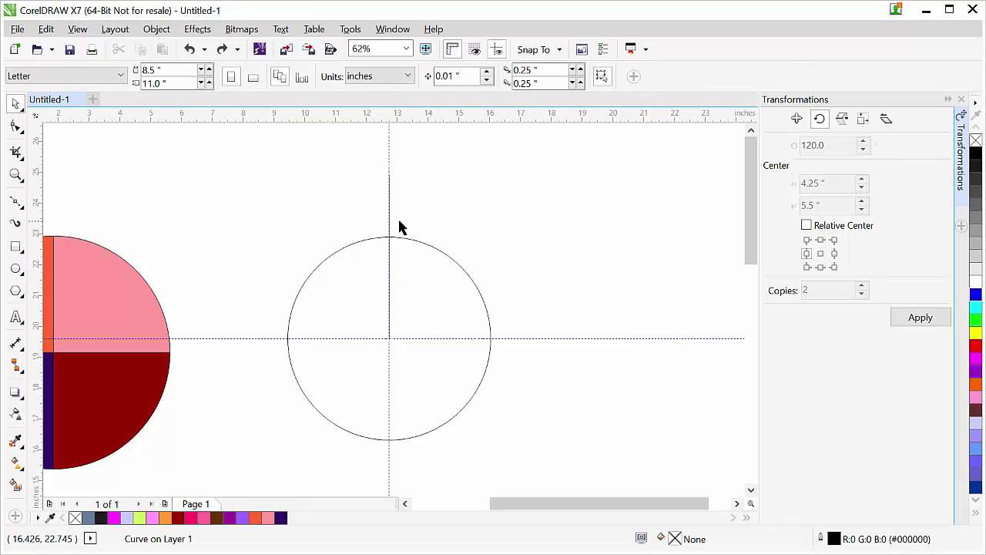
left_click(390, 227)
key("F10")
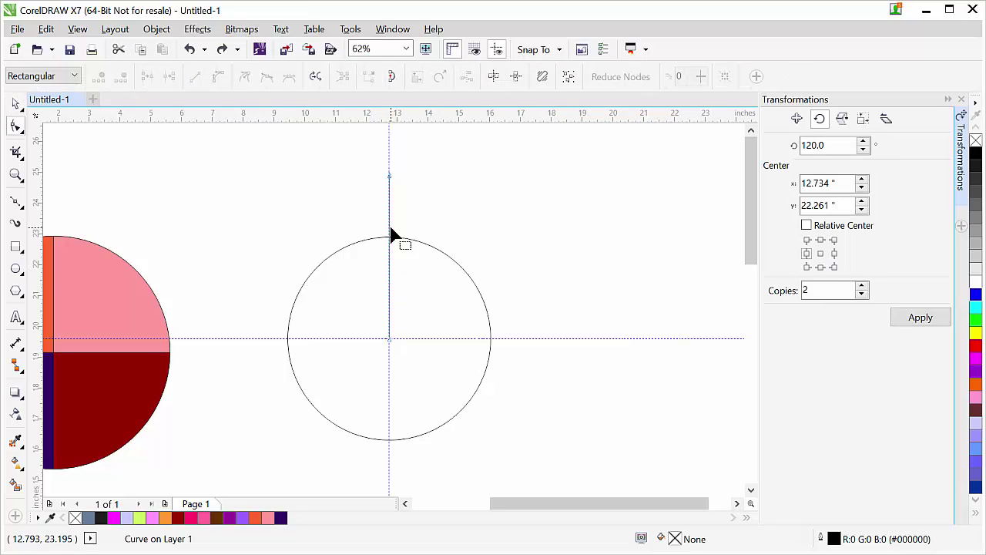
left_click(15, 103)
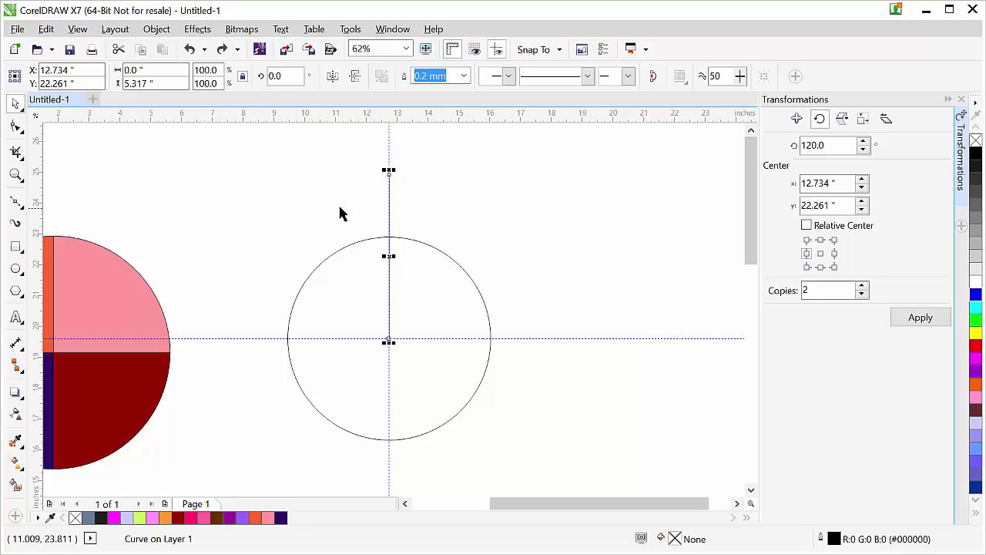
left_click(390, 208)
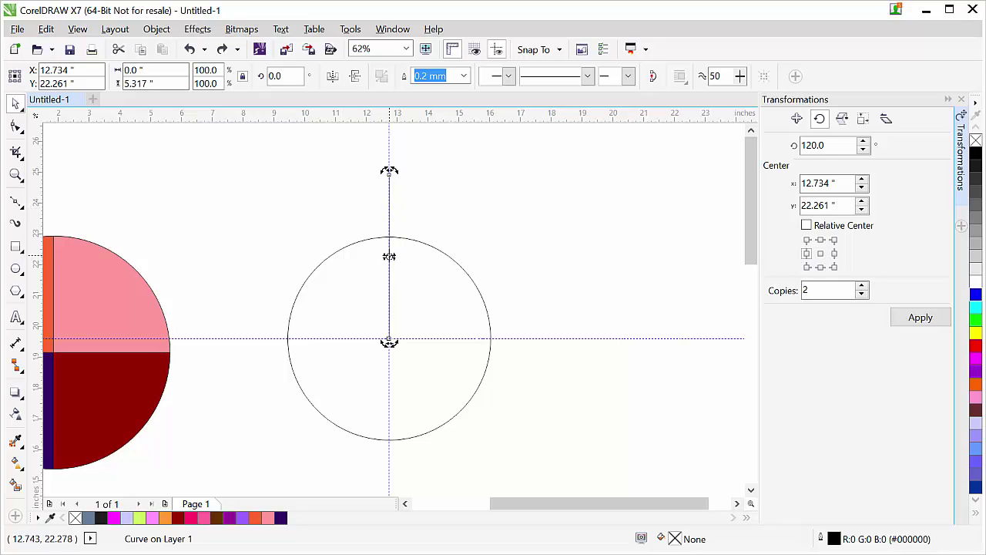
left_click_drag(387, 293, 389, 340)
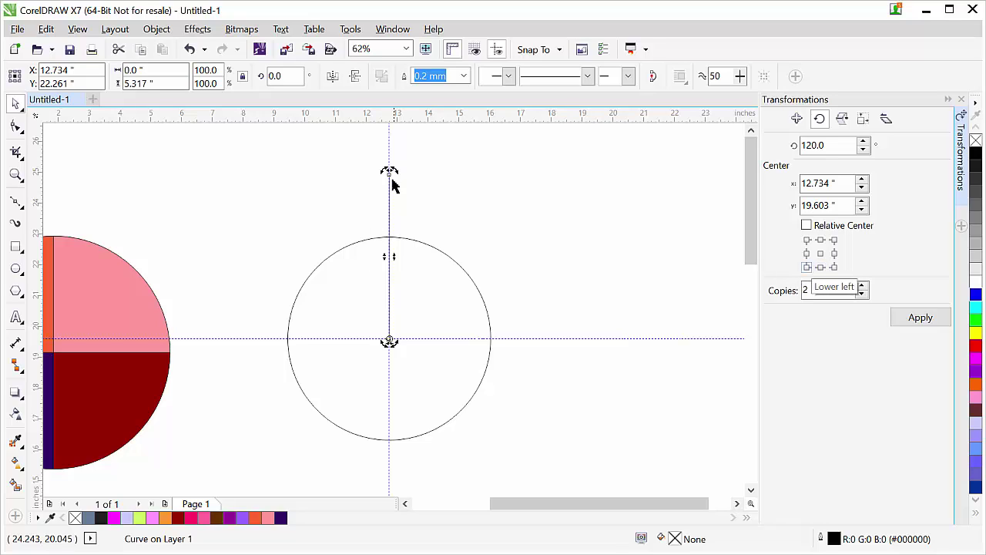
left_click(917, 326)
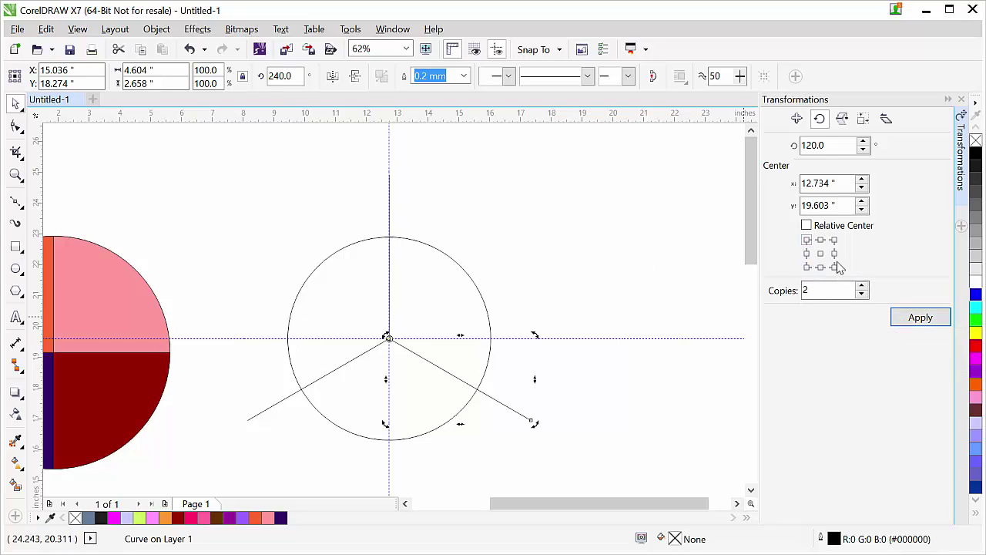
- Smart Fill the sections dark purple (upper-left), pink (upper-right) and bright purple (bottom)
left_click(526, 324)
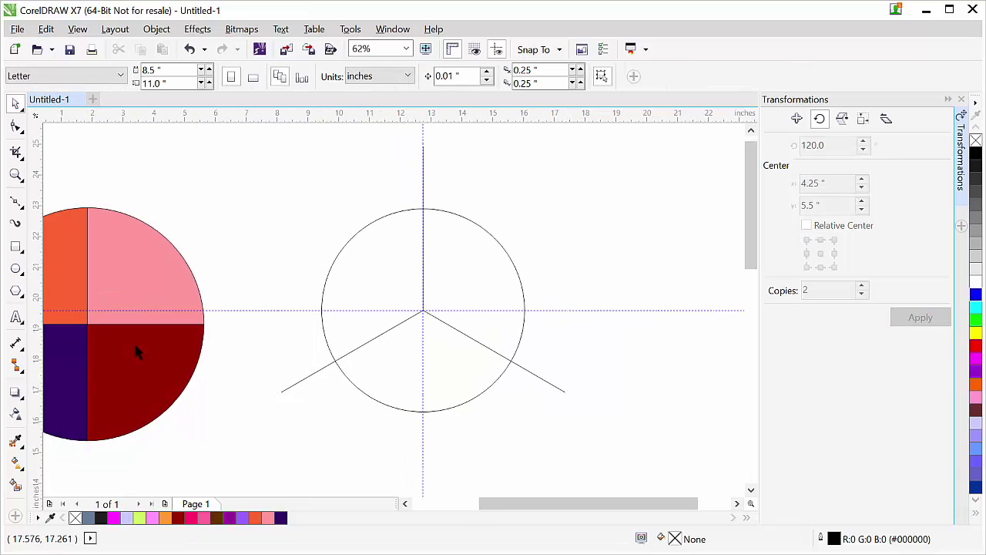
left_click(15, 487)
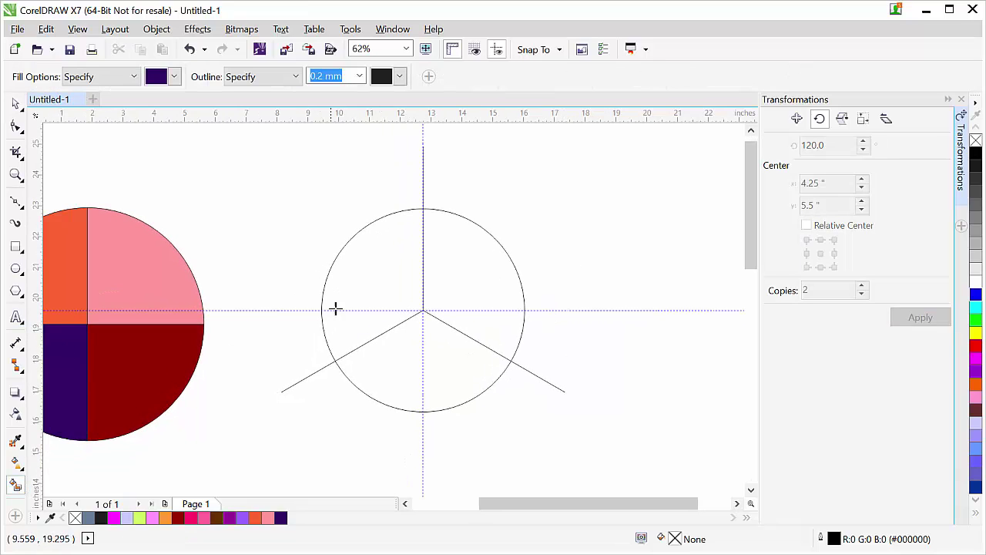
left_click(387, 329)
left_click(174, 76)
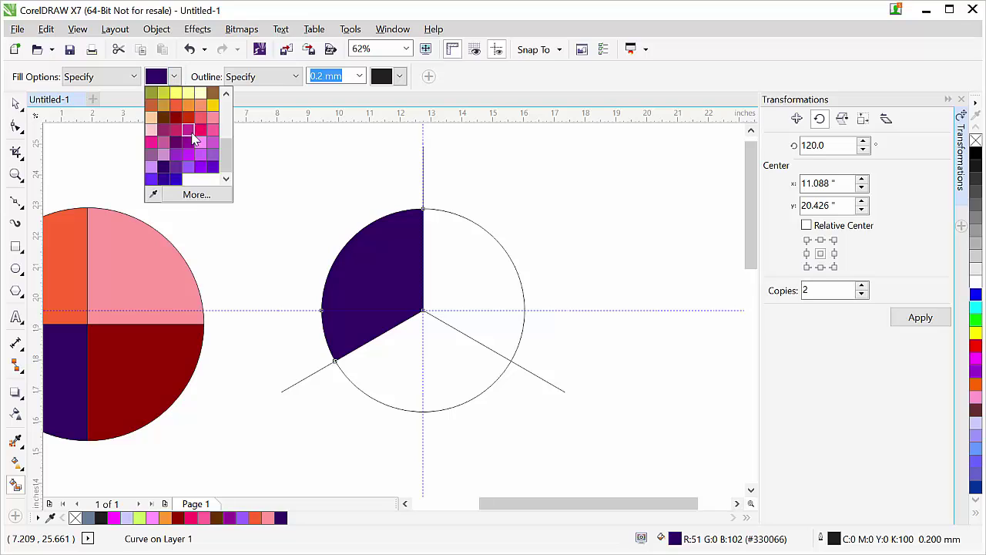
left_click(201, 119)
left_click(462, 245)
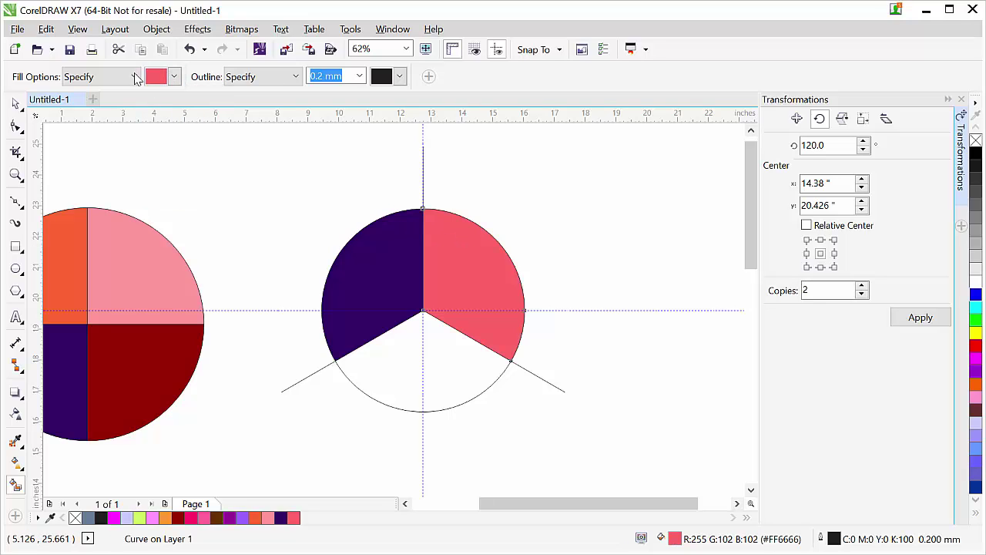
left_click(174, 77)
left_click(188, 157)
left_click(409, 368)
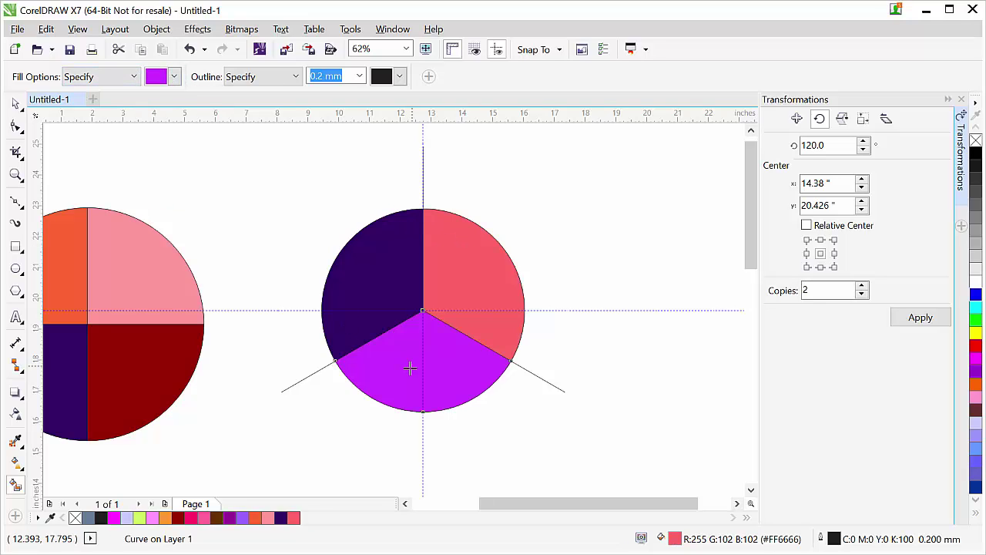
- Return to the Pick tool and select the left diagonal line
left_click(17, 104)
left_click(326, 378)
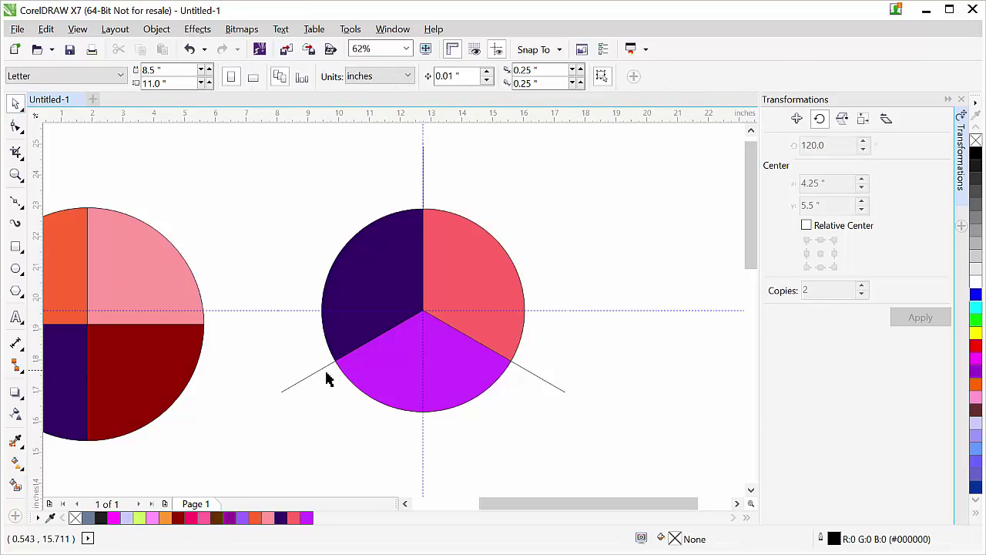
left_click(305, 377)
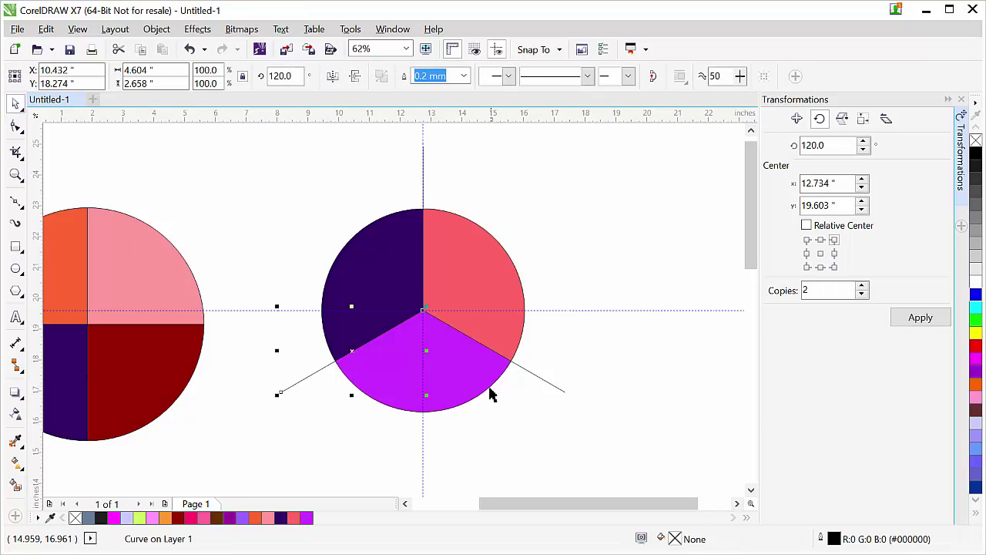
- Delete the left diagonal, right diagonal and vertical dividing lines
key("Delete")
left_click(540, 380)
key("Delete")
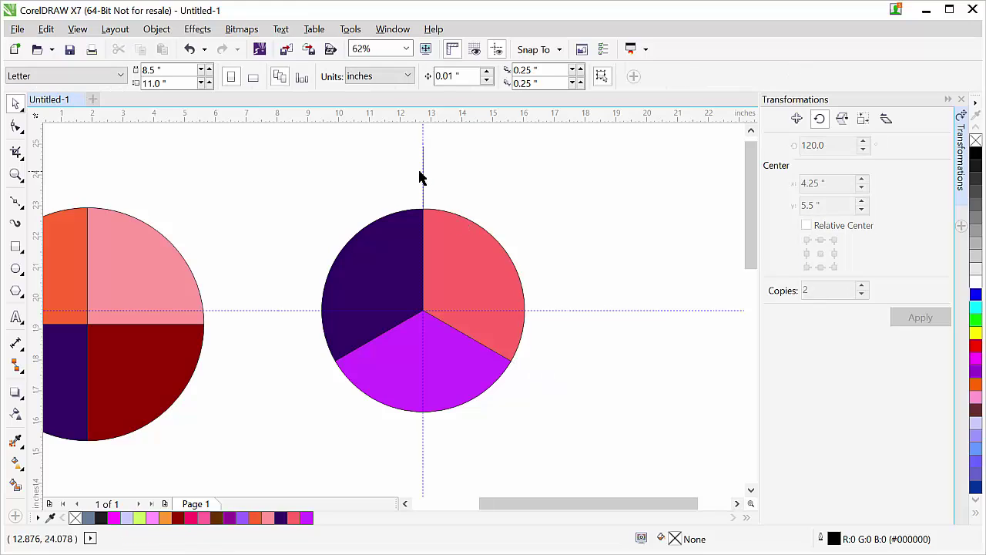
left_click(424, 173)
key("Delete")
- Draw a new empty circle just right of the three-colour pie
scroll(562, 258, "down", 1)
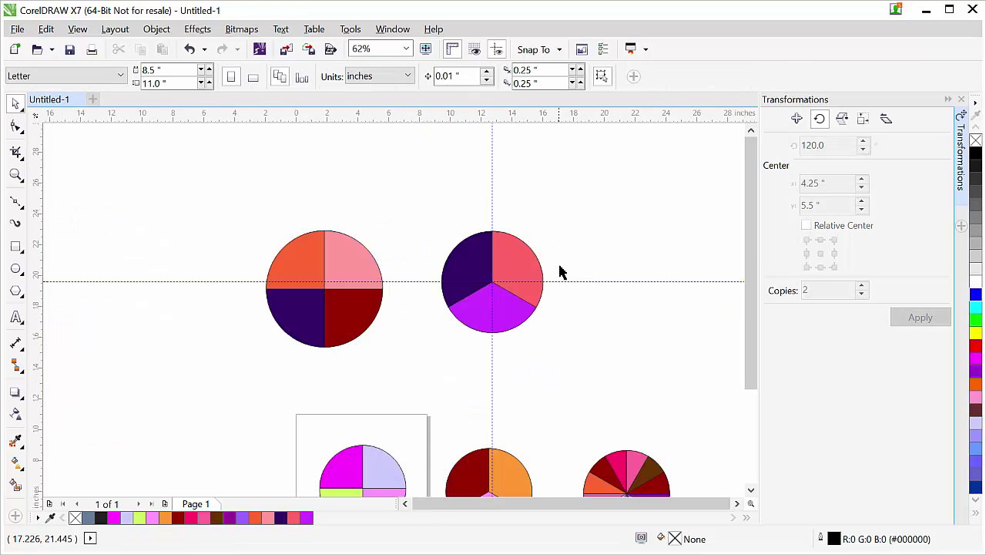
left_click_drag(561, 258, 446, 248)
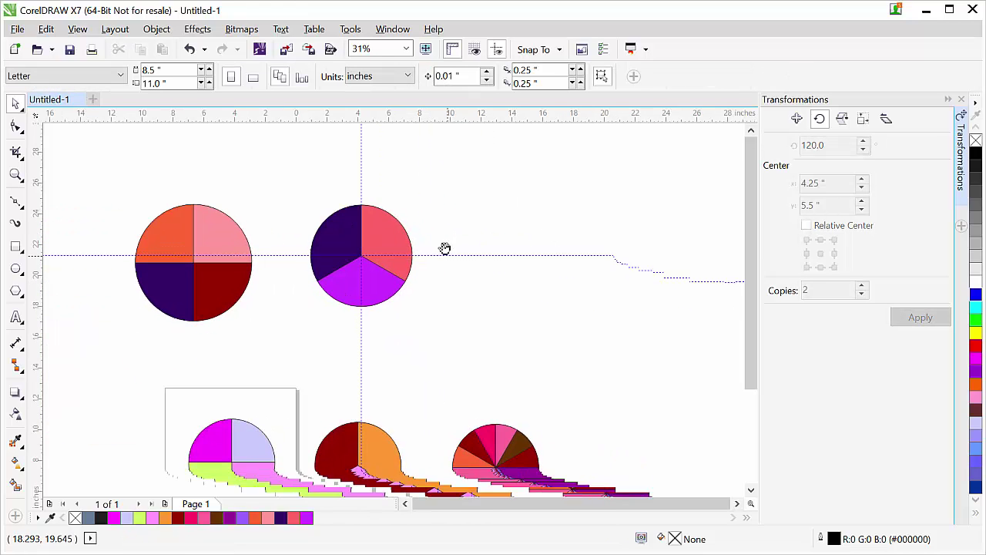
left_click(16, 269)
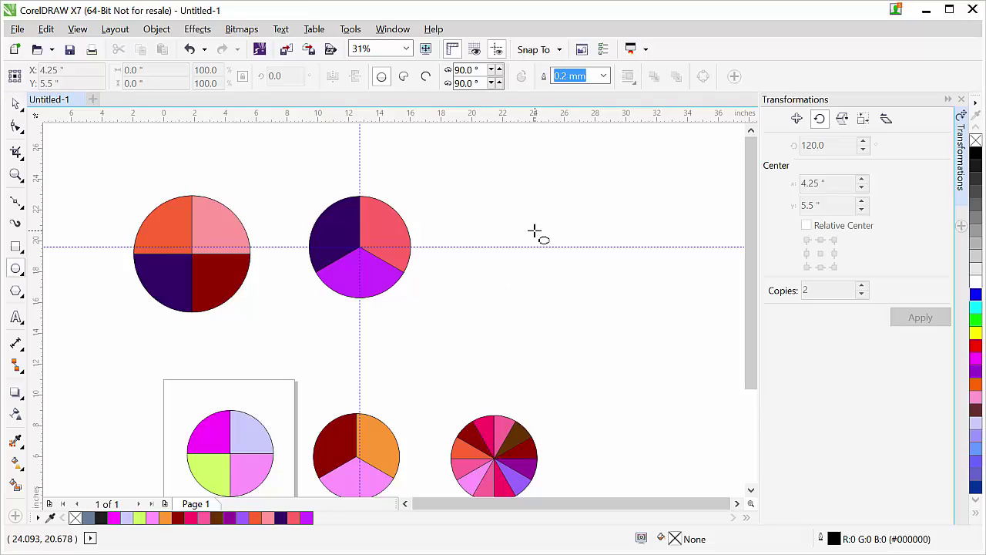
left_click_drag(563, 273, 695, 390)
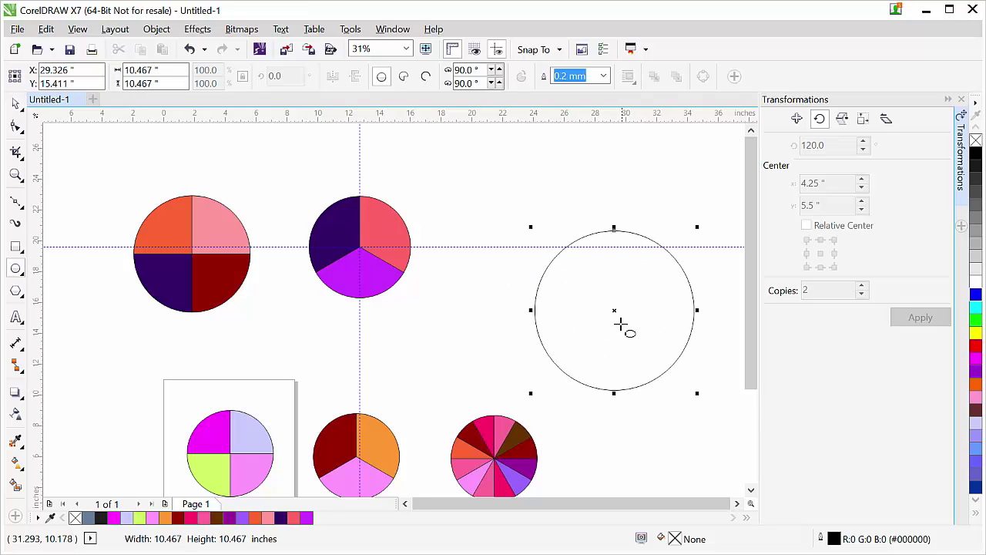
left_click_drag(619, 311, 549, 255)
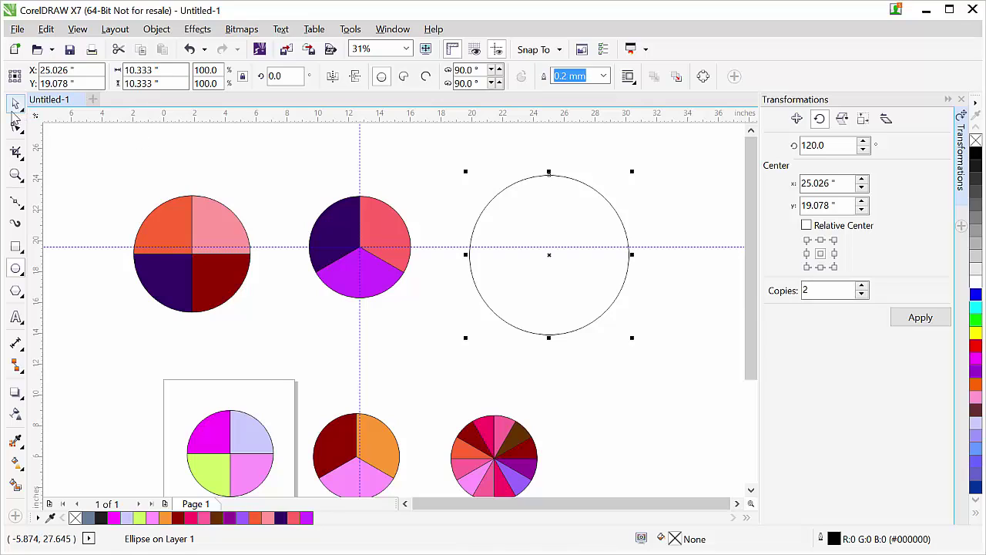
left_click(15, 103)
left_click(115, 137)
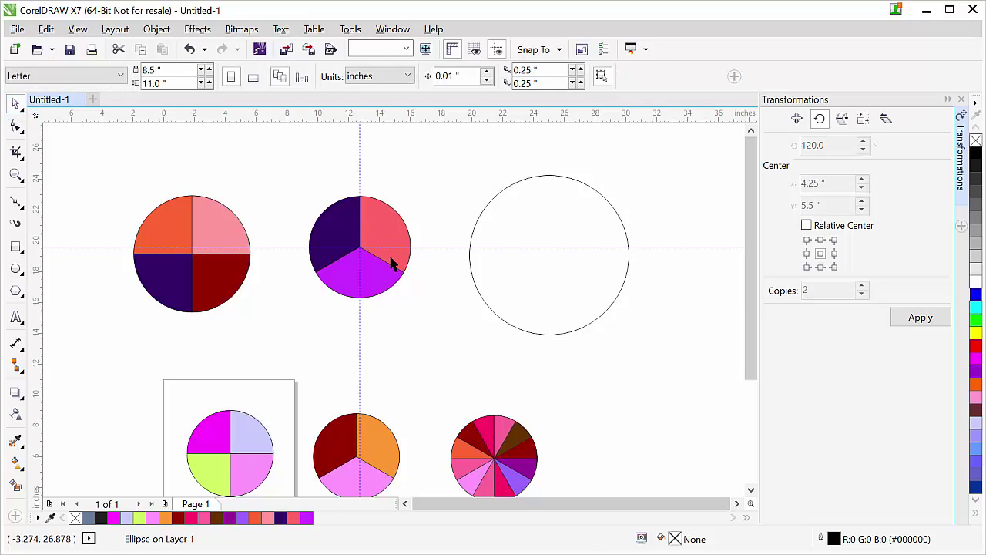
- Delete the horizontal and vertical guidelines
left_click(445, 246)
key("Delete")
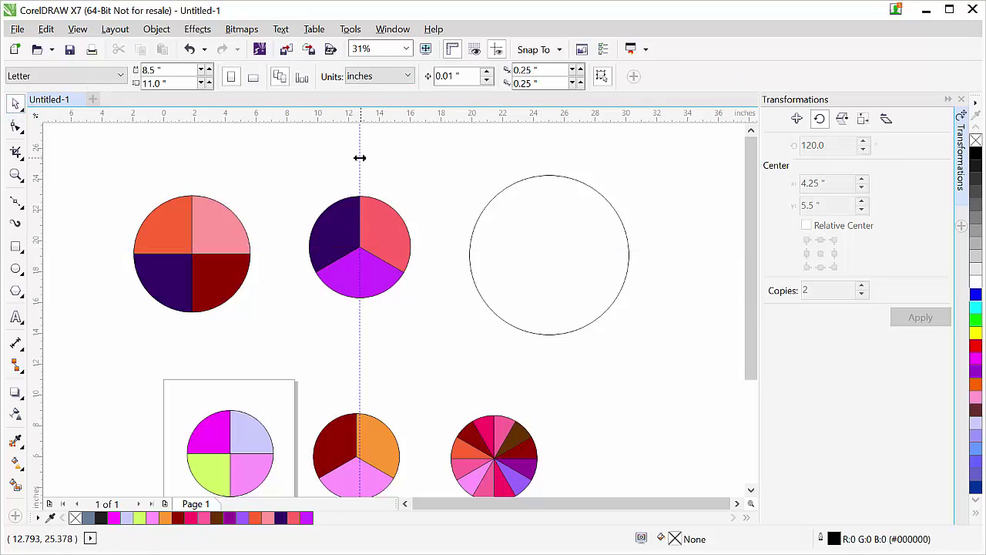
left_click(360, 158)
key("Delete")
scroll(497, 241, "up", 1)
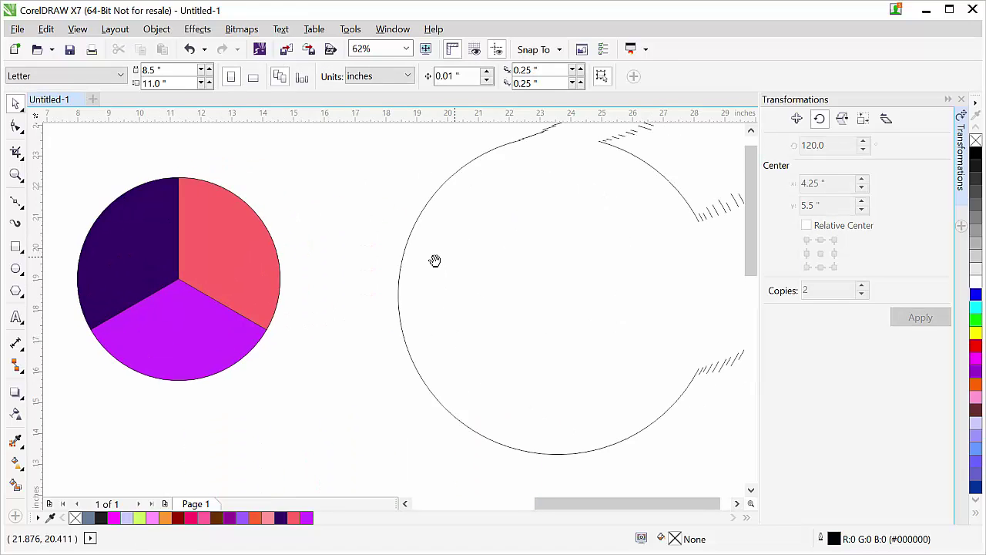
scroll(369, 271, "down", 1)
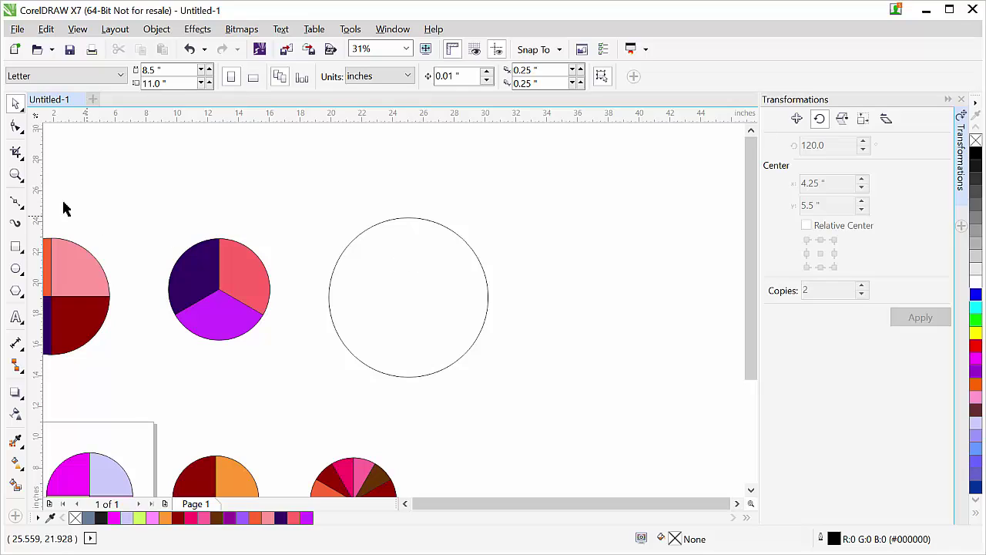
- Draw a vertical Bezier line left of the new circle and add a horizontal guideline through its centre
left_click(15, 199)
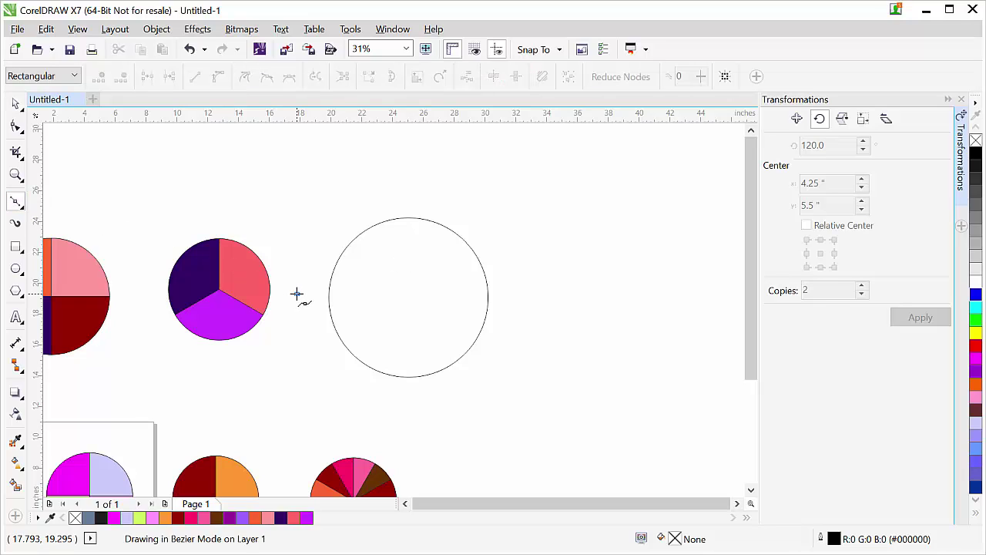
left_click(297, 294)
left_click(297, 157)
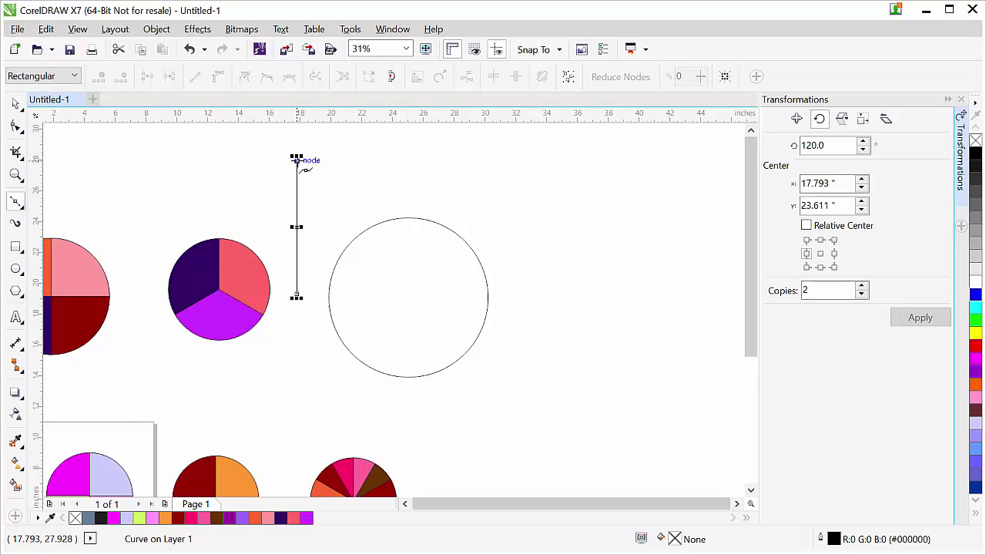
left_click(16, 103)
left_click(411, 188)
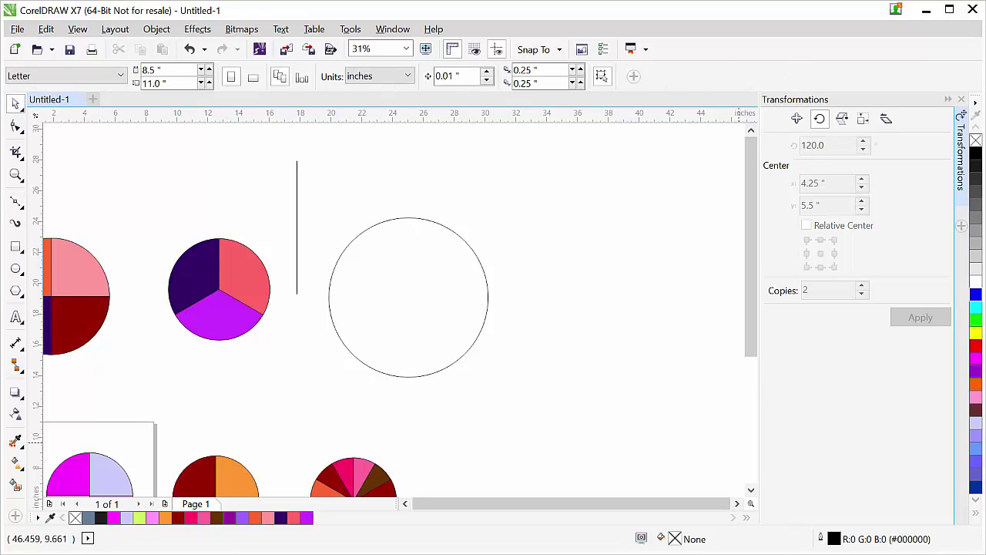
left_click_drag(414, 116, 409, 299)
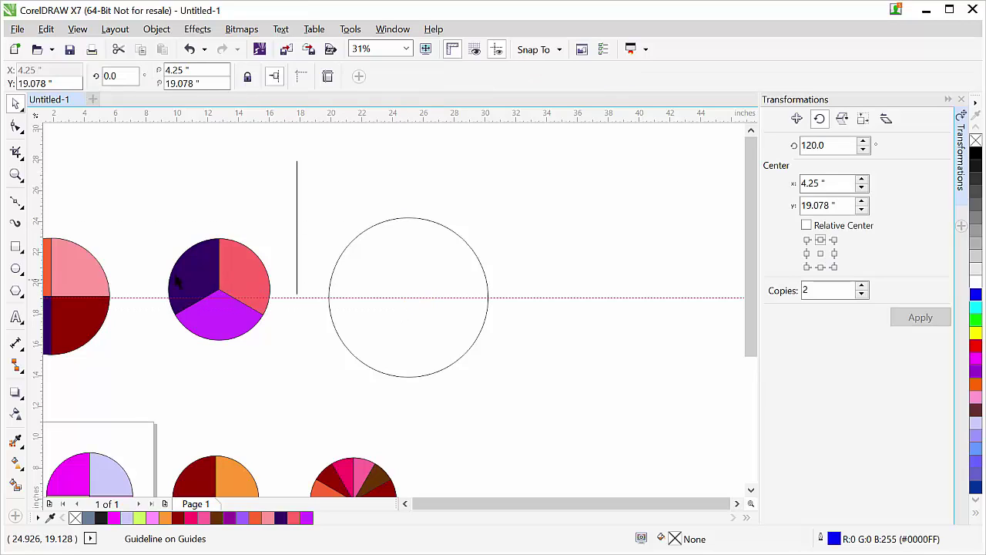
- Add a vertical guide through the circle centre, pivot the line at its bottom end, and snap that end to the centre
left_click_drag(40, 282, 408, 299)
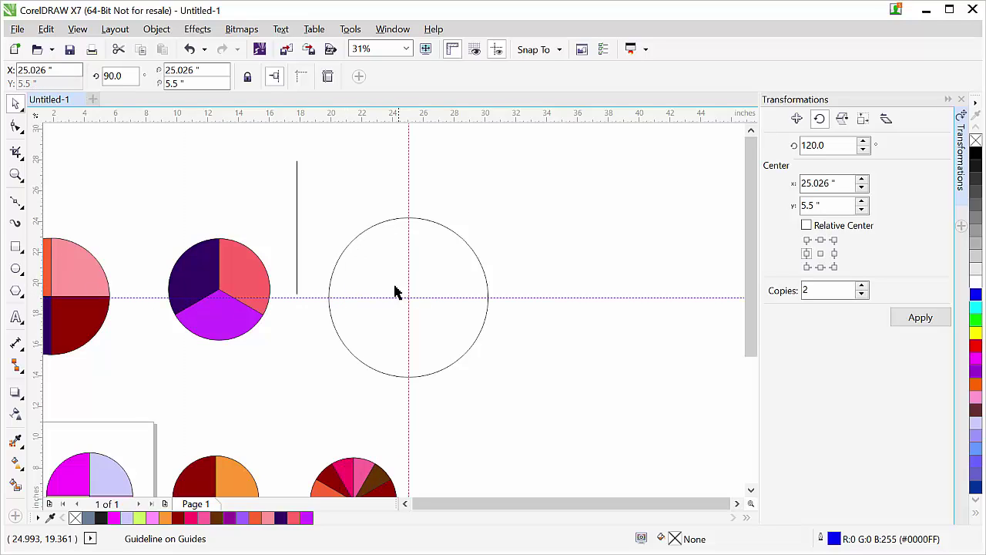
left_click(298, 207)
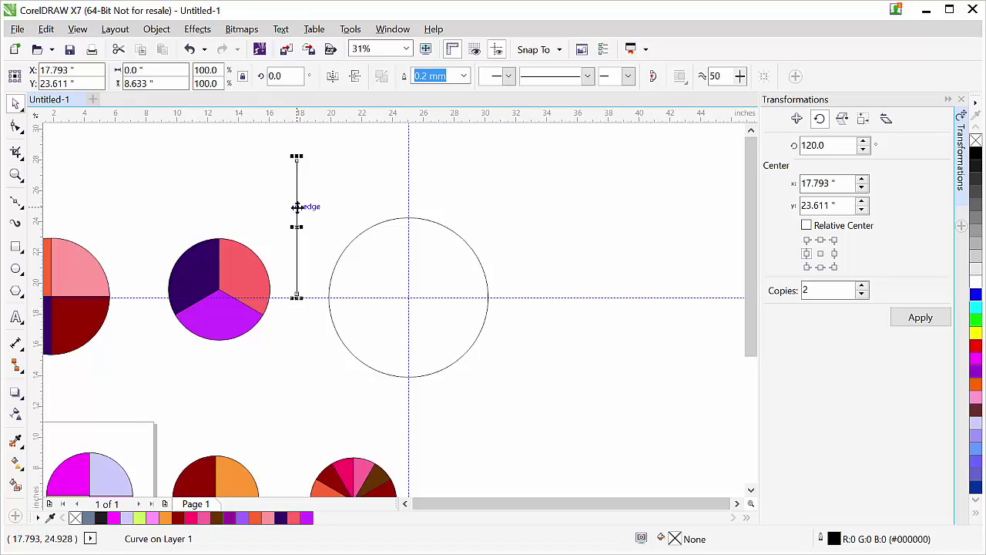
left_click(298, 206)
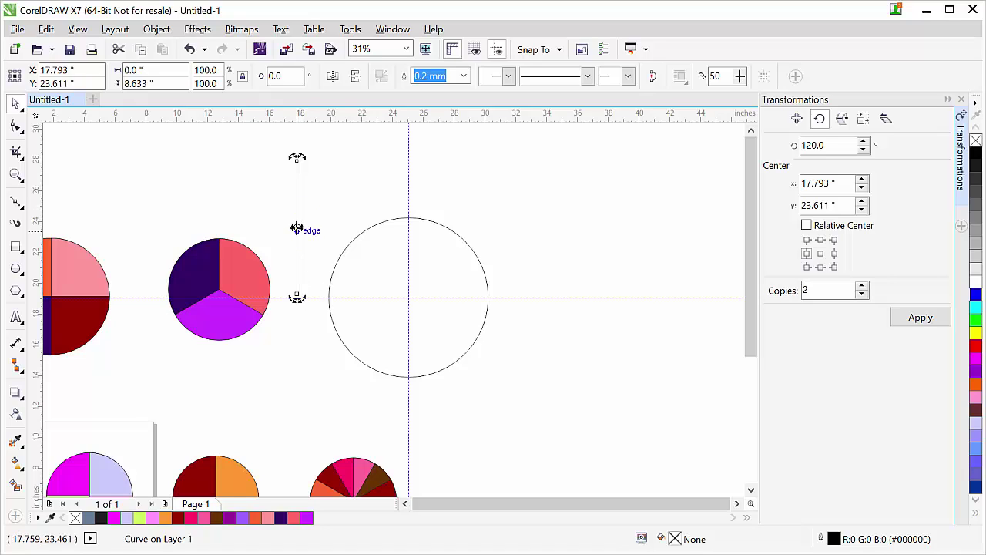
left_click_drag(303, 289, 298, 297)
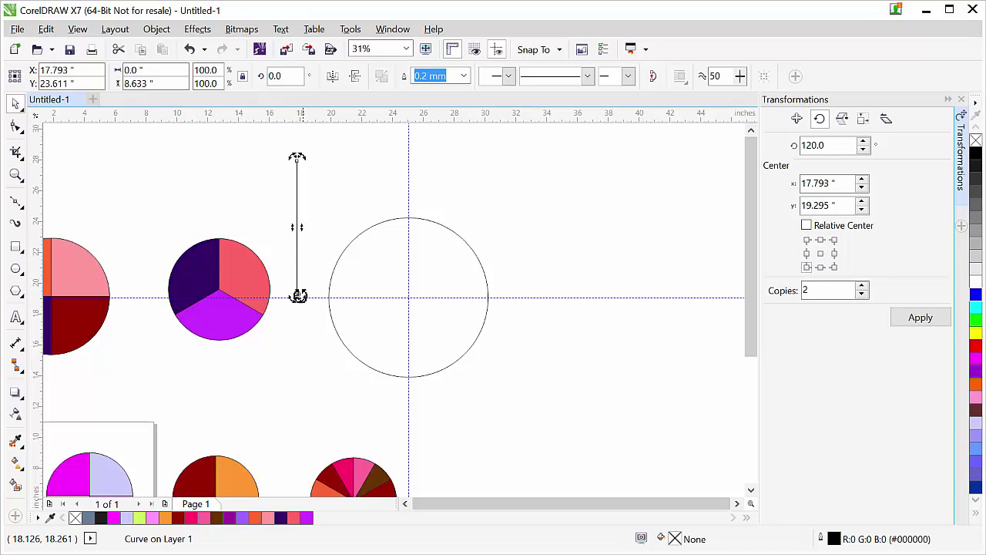
left_click(84, 185)
left_click(297, 237)
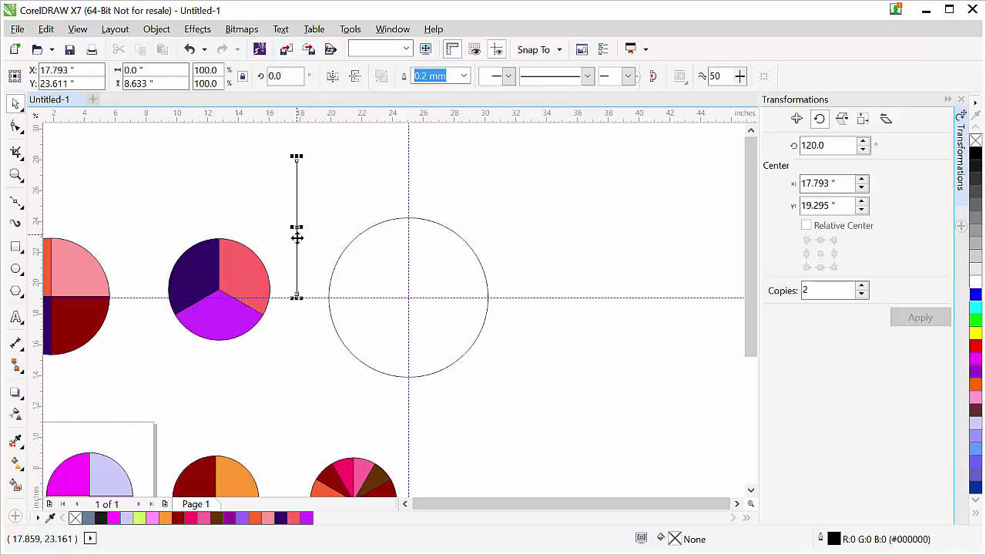
left_click_drag(296, 294, 408, 299)
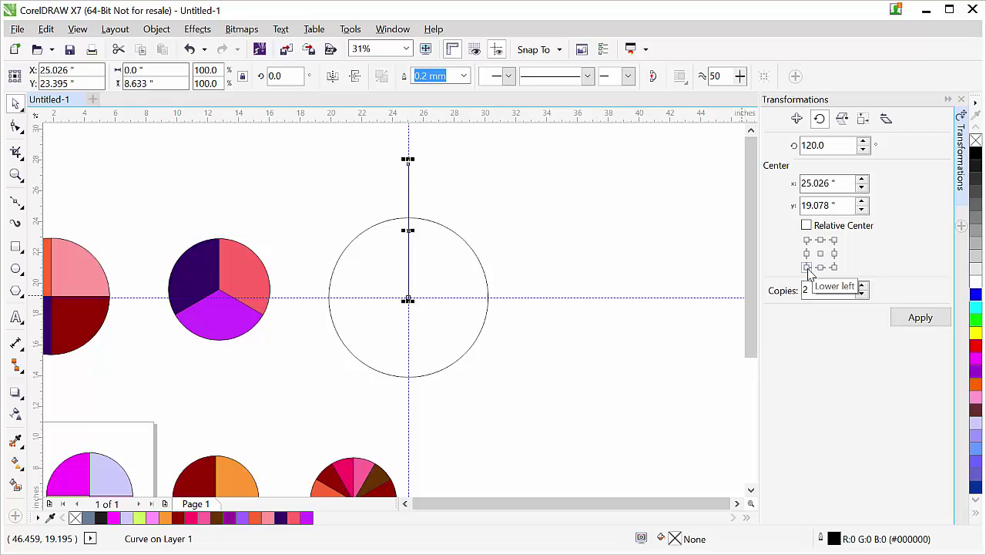
- Rotate the line 30° with 11 copies so twelve spokes radiate from the circle's centre
left_click(837, 145)
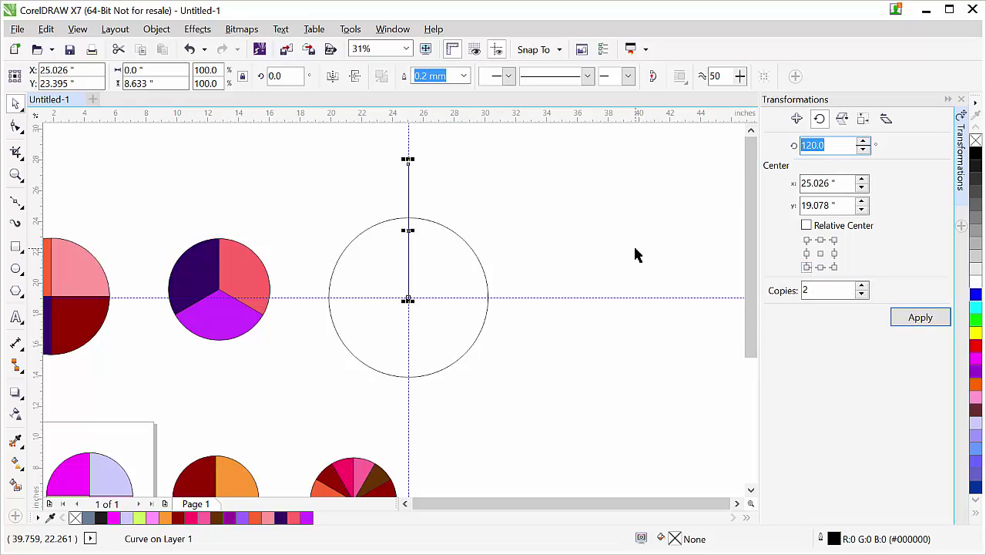
type("30")
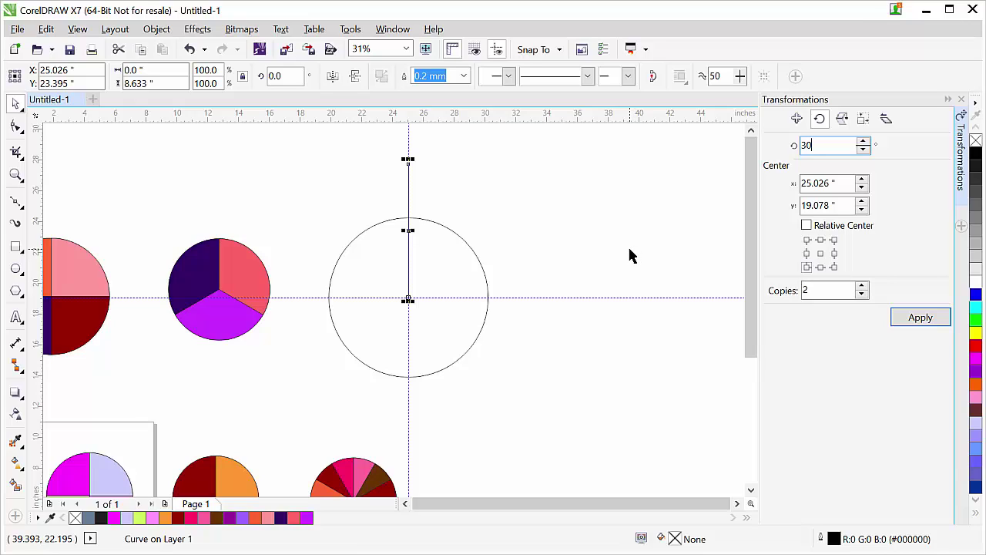
left_click(820, 290)
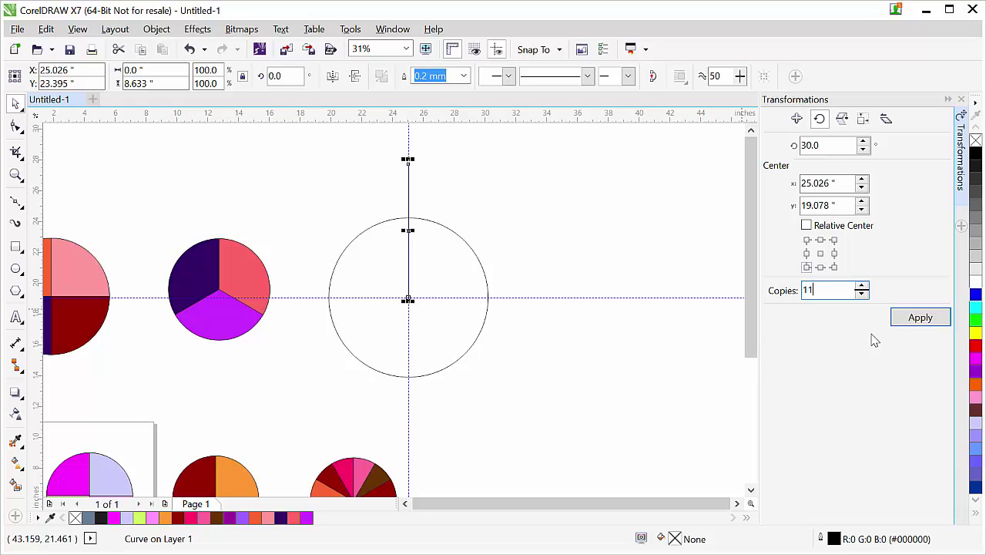
left_click(928, 323)
left_click(638, 240)
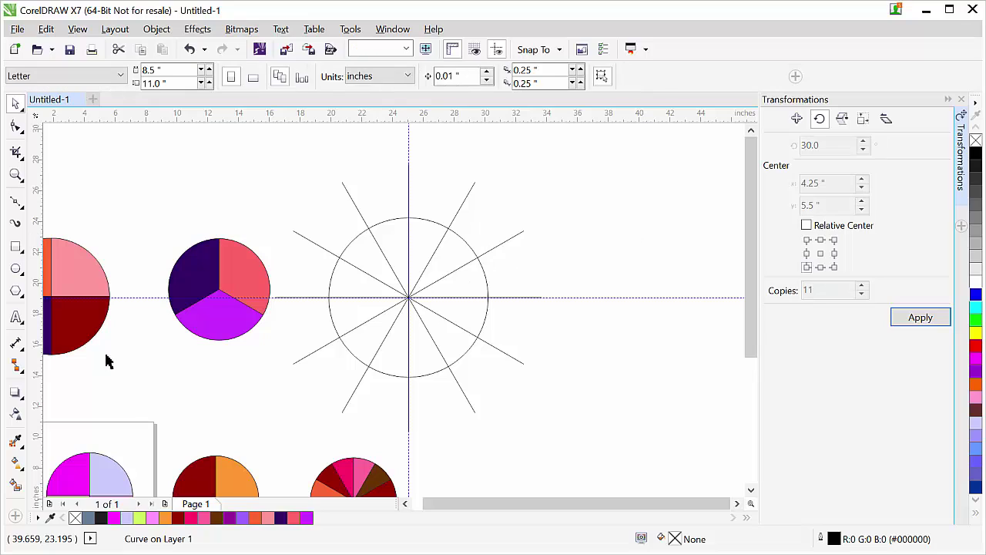
- With Smart Fill, fill six alternating sectors of the circle purple
left_click(23, 486)
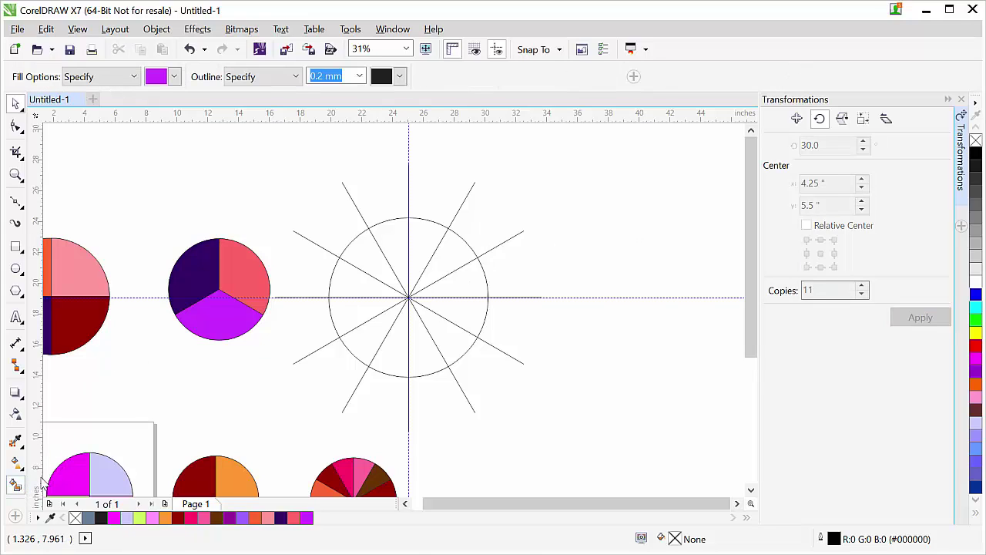
left_click(347, 315)
left_click(365, 247)
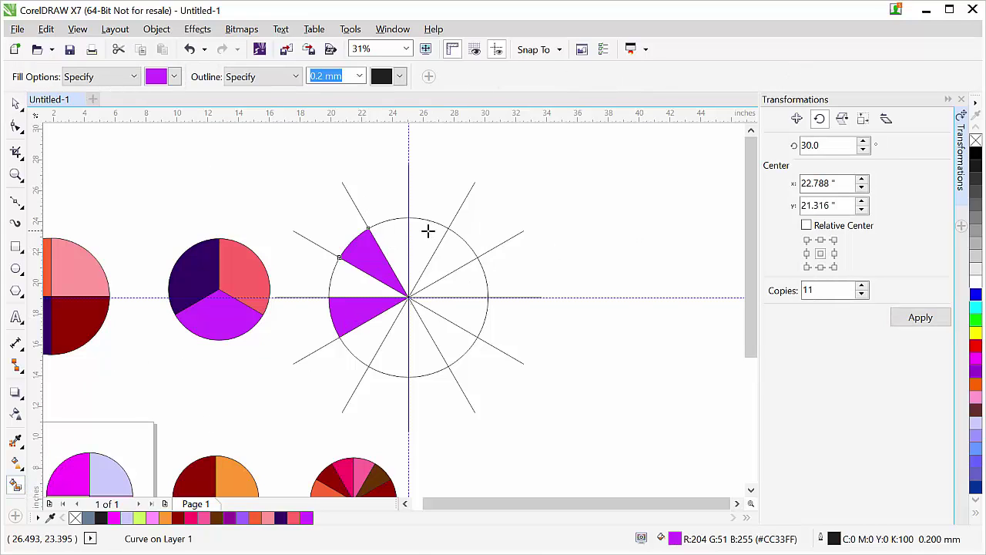
left_click(428, 233)
left_click(465, 288)
left_click(449, 337)
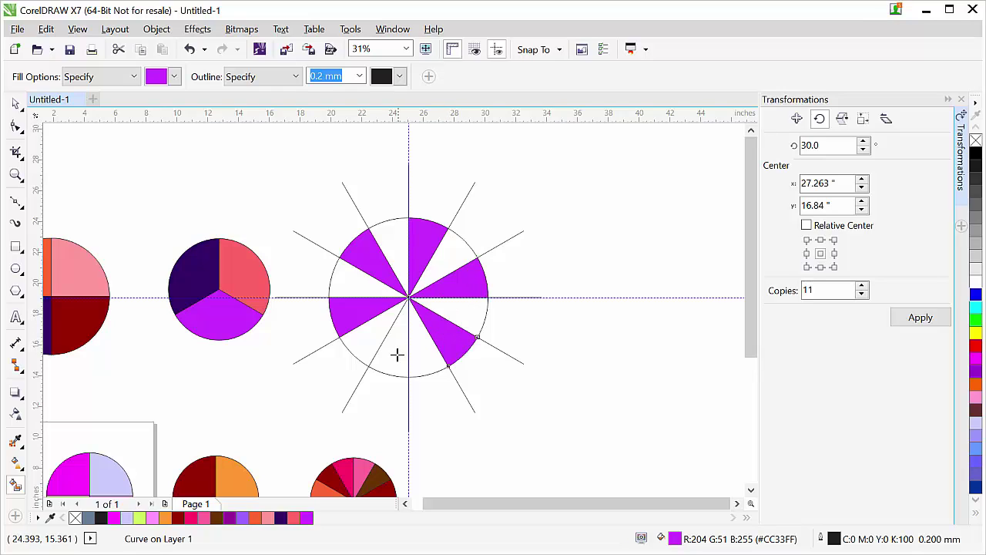
left_click(398, 355)
- Switch the fill colour to orange and fill the remaining six sectors
left_click(174, 77)
left_click(188, 109)
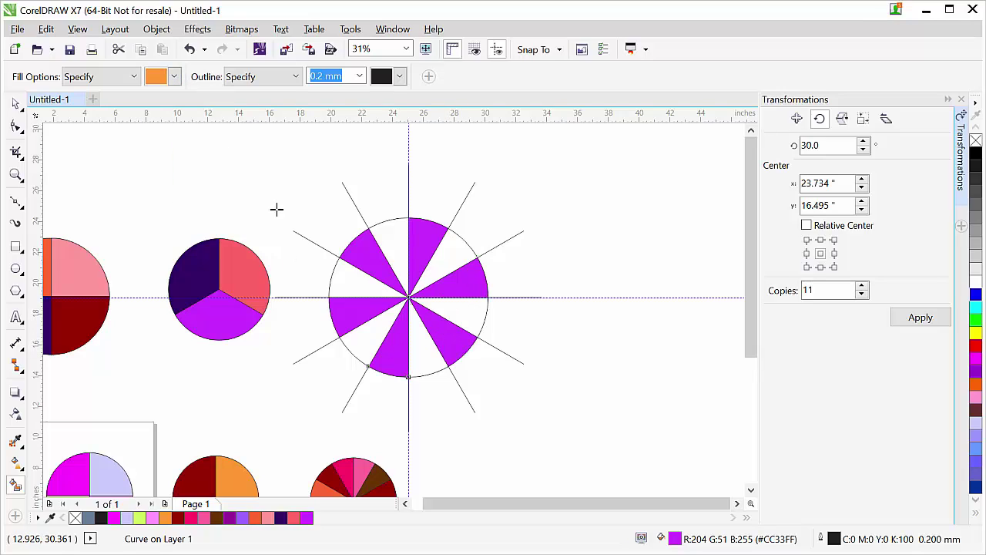
left_click(342, 282)
left_click(388, 229)
left_click(456, 249)
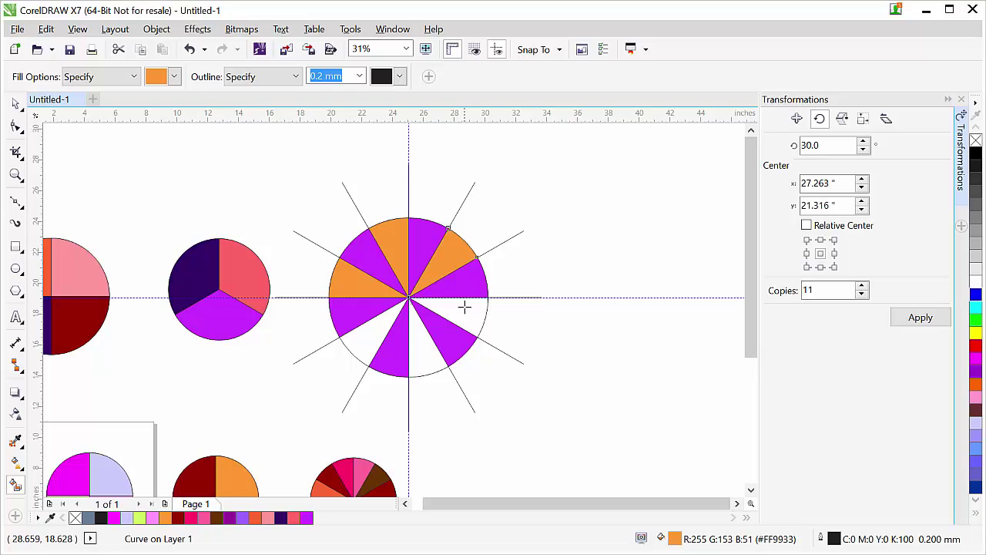
left_click(464, 306)
left_click(421, 347)
left_click(362, 339)
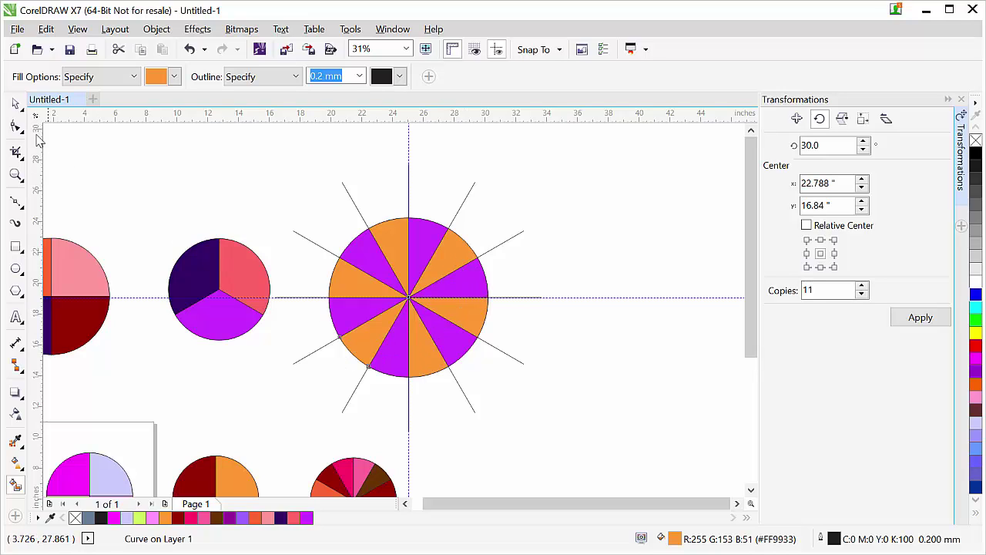
left_click(17, 104)
- Check the spoke ends protruding around the pie and delete the lower-right one
left_click(297, 349)
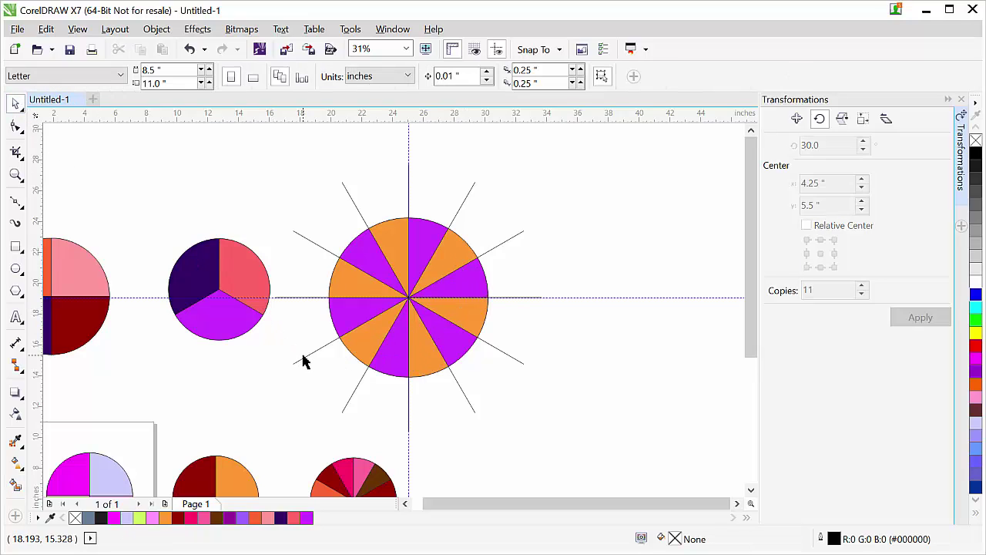
left_click(303, 359)
left_click(310, 306)
left_click(351, 200)
left_click(405, 192)
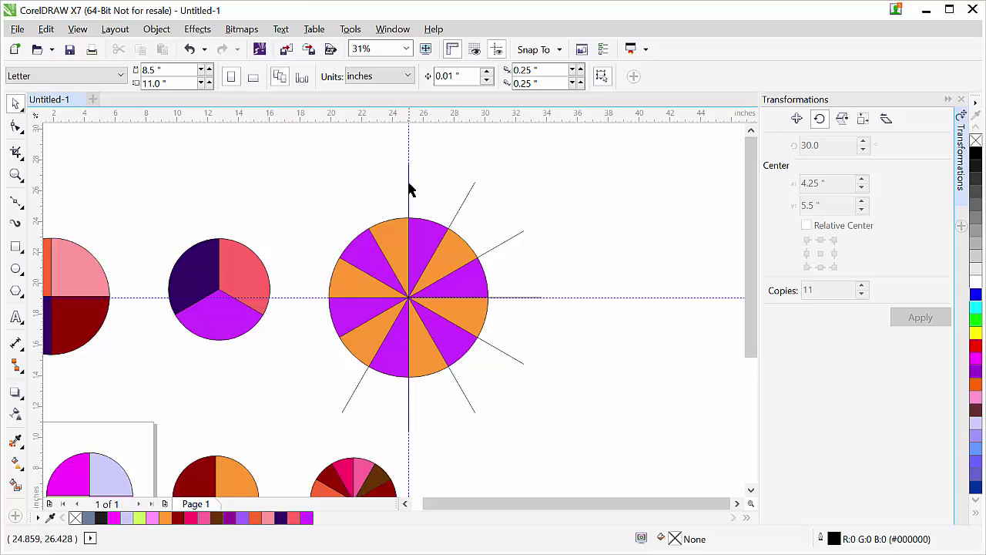
left_click(409, 191)
left_click(455, 198)
left_click(467, 199)
left_click(523, 240)
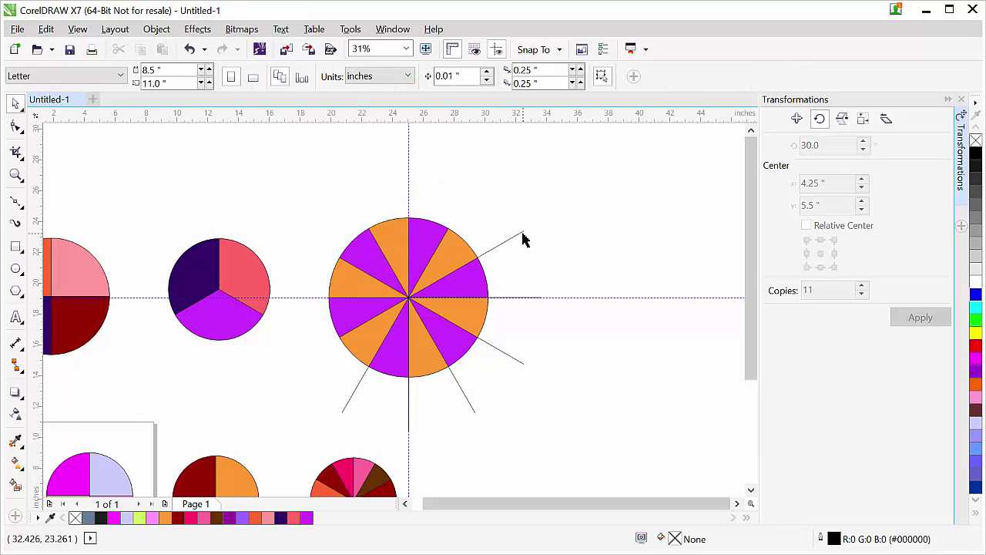
left_click(522, 231)
left_click(531, 303)
left_click(520, 362)
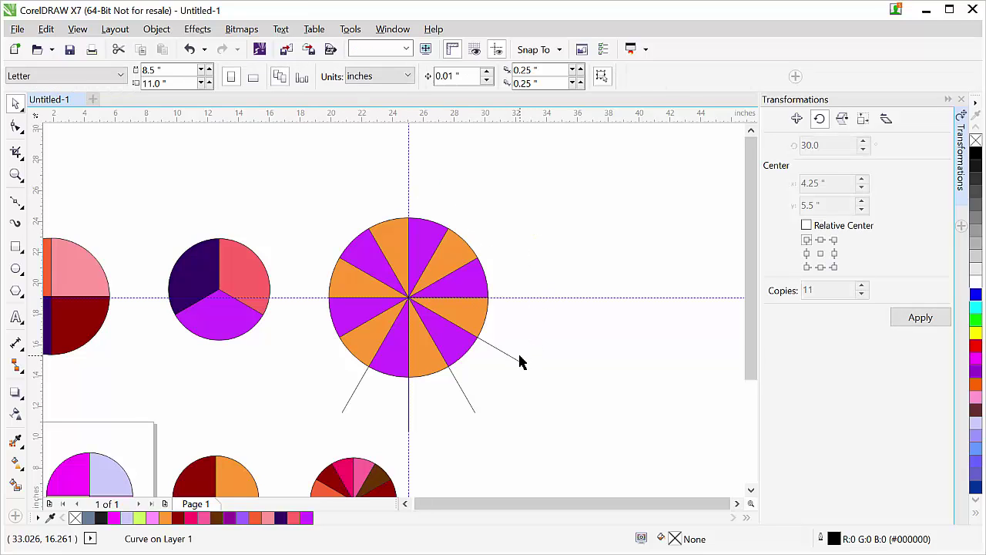
left_click(517, 363)
key("Delete")
- Delete the remaining spoke line ends sticking out below the pie
left_click(471, 407)
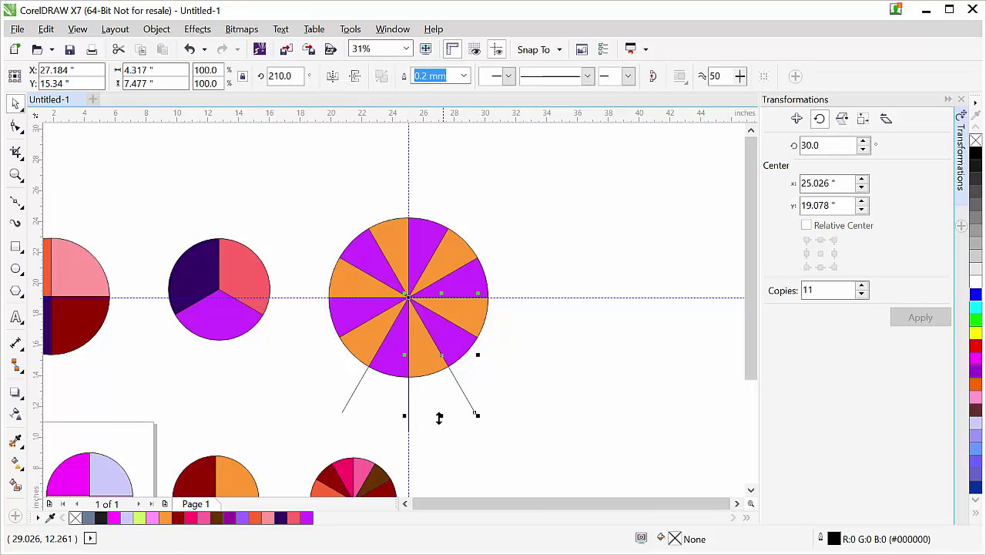
key("Delete")
left_click(408, 414)
left_click(351, 413)
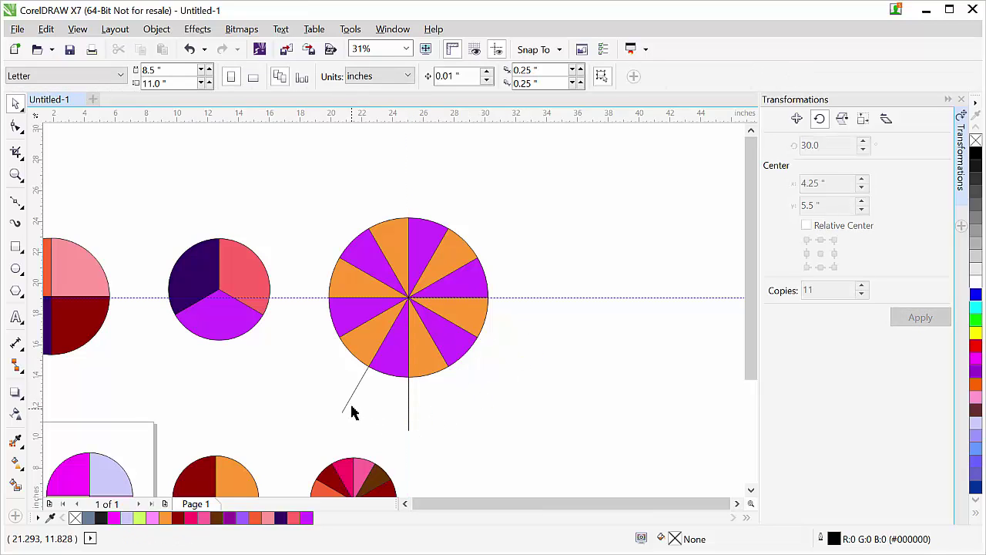
left_click(349, 411)
key("Delete")
left_click(407, 430)
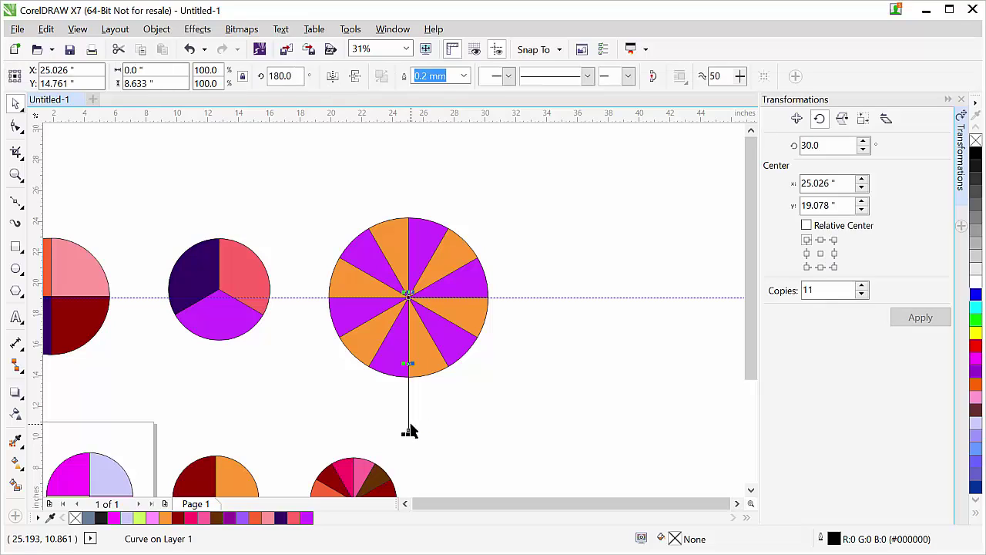
key("Delete")
- Delete the horizontal guideline
left_click(568, 297)
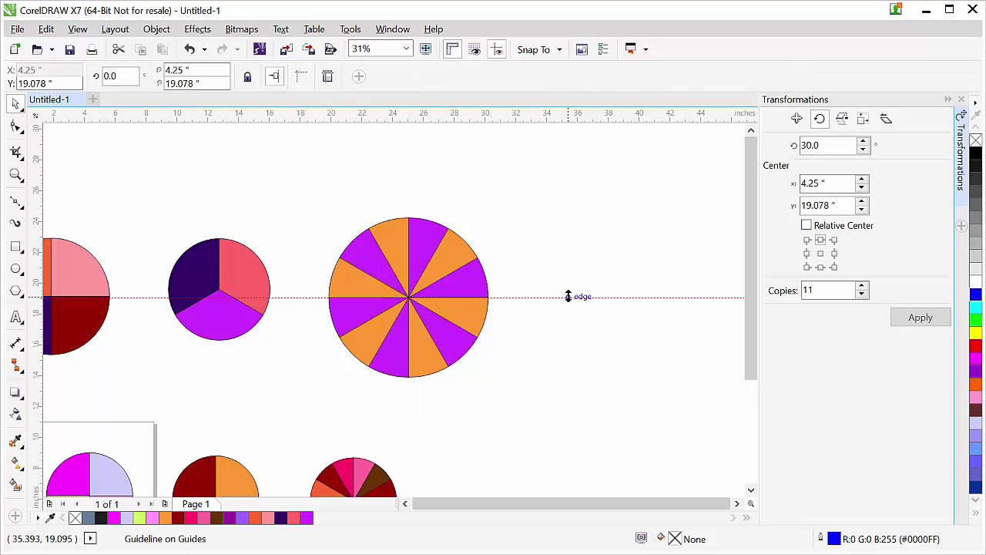
key("Delete")
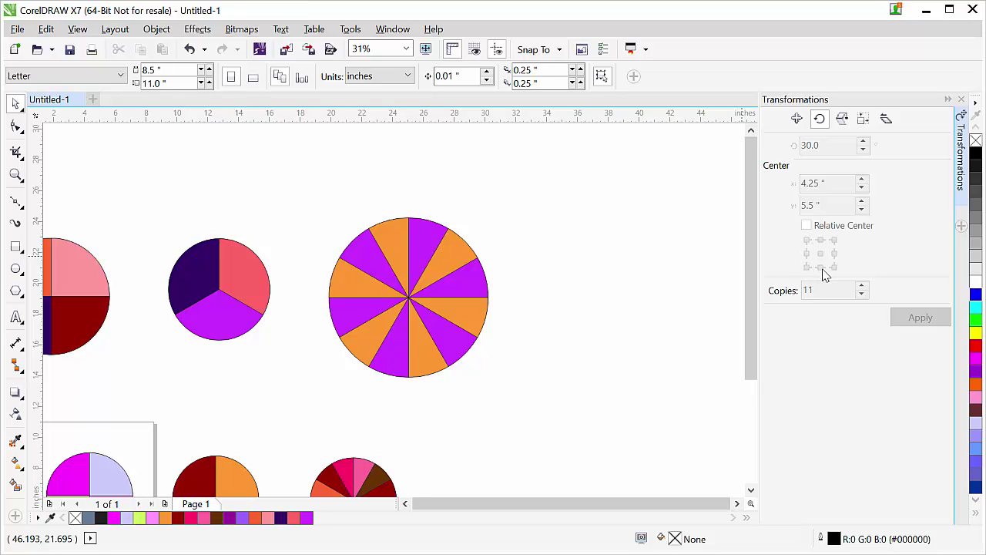
scroll(578, 343, "down", 2)
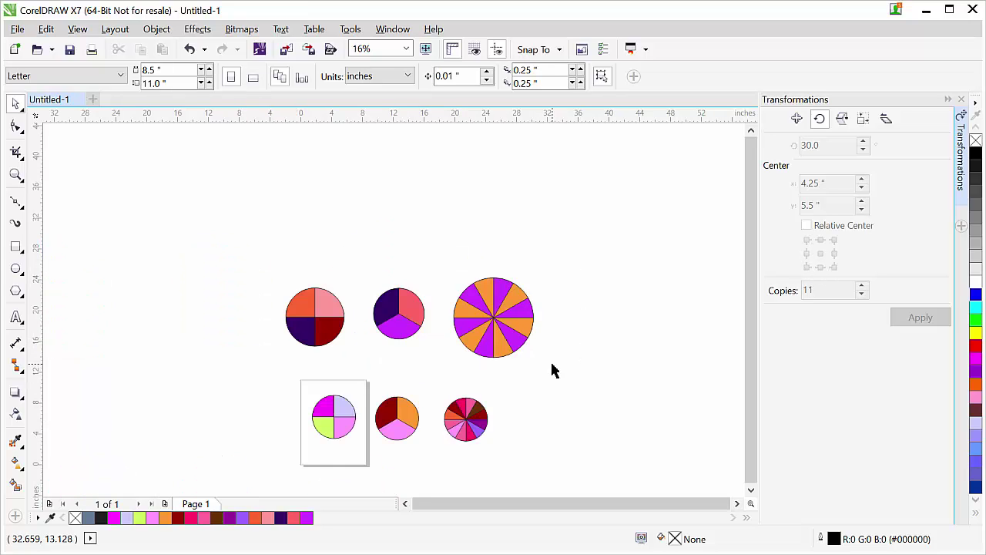
scroll(432, 277, "up", 2)
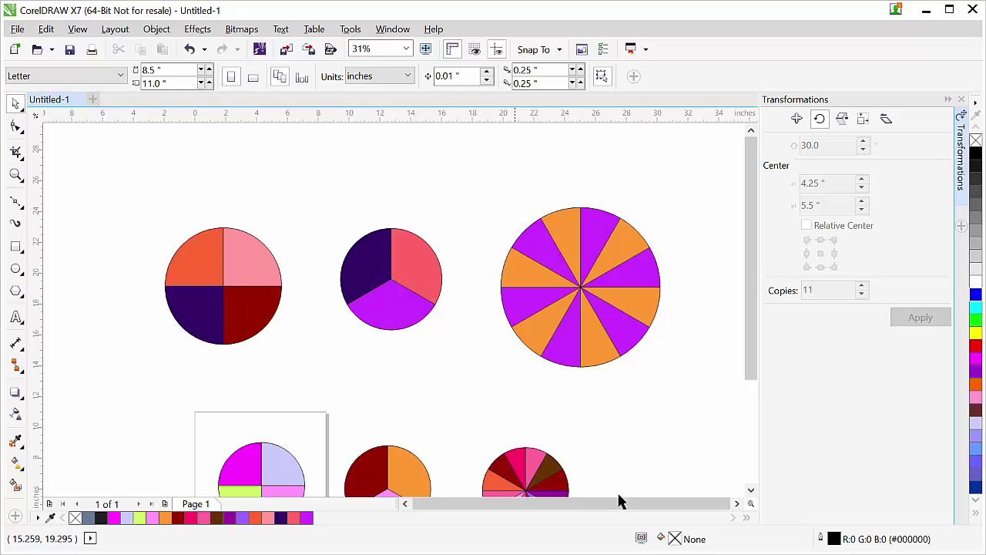